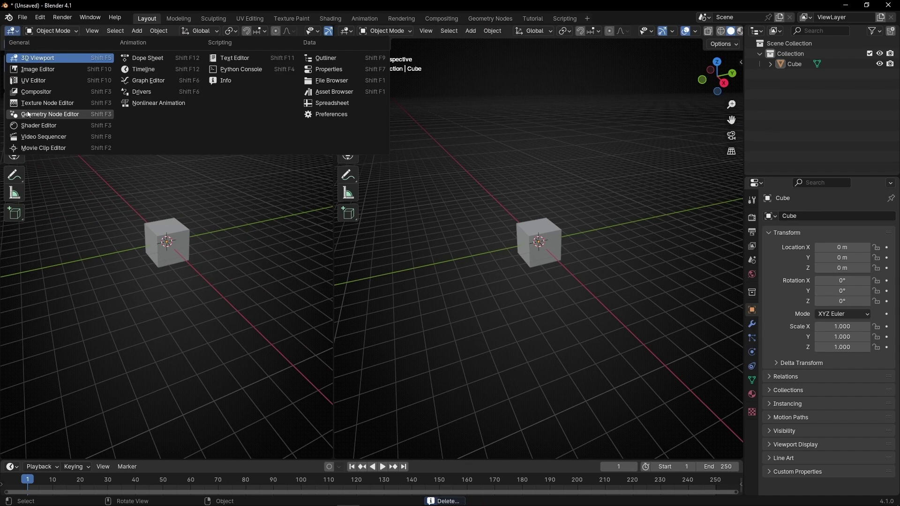
Turn the left viewport into a Shader Editor without its sidebar and display the cube in material preview shading
{"action": "left_click", "coordinate": [39, 126]}
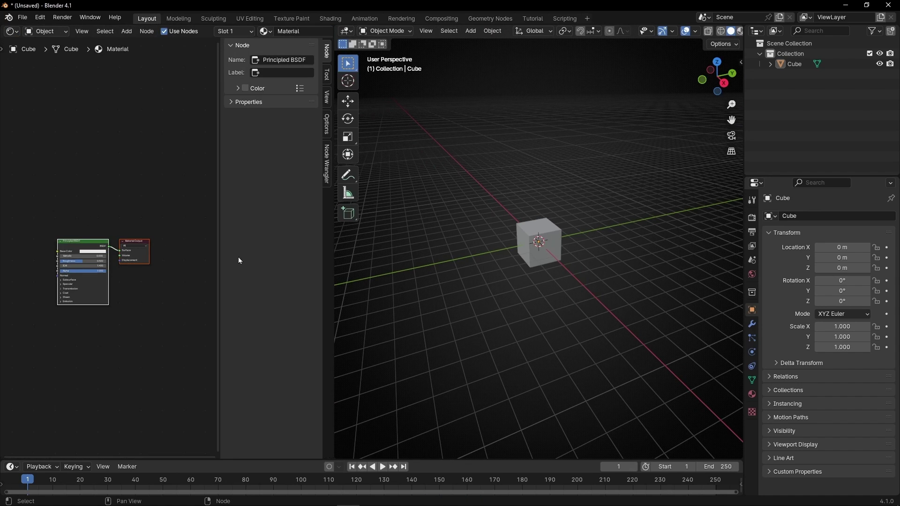
{"action": "left_click", "coordinate": [739, 32]}
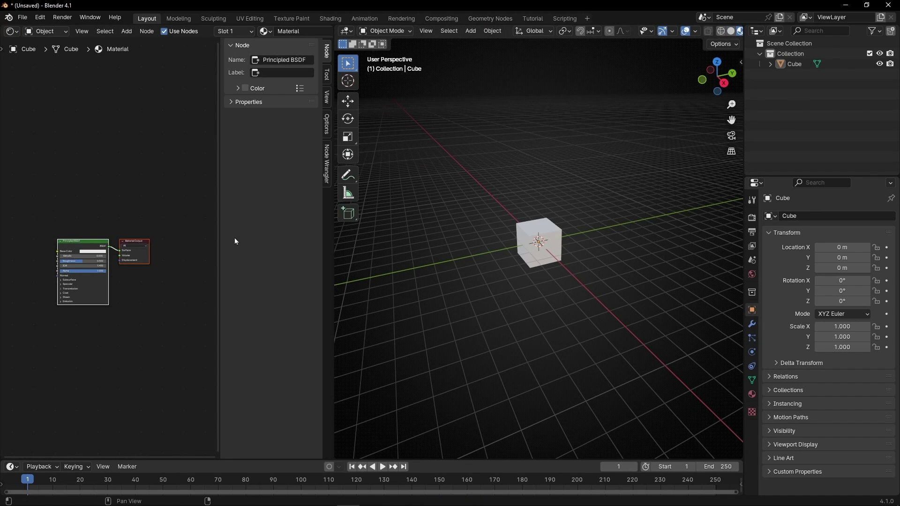
{"action": "key", "text": "n"}
Delete the Principled BSDF node from the cube's material and add a Checker Texture node in its place
{"action": "scroll", "coordinate": [154, 253], "scroll_direction": "up", "scroll_amount": 4}
{"action": "middle_click_drag", "start_coordinate": [139, 214], "coordinate": [149, 181]}
{"action": "left_click", "coordinate": [147, 201]}
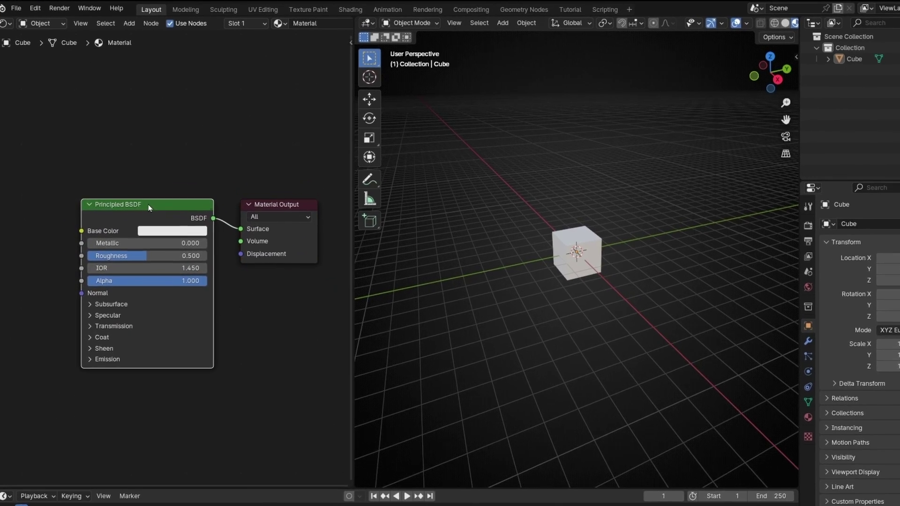
{"action": "key", "text": "x"}
{"action": "key", "text": "shift+a"}
{"action": "type", "text": "chec"}
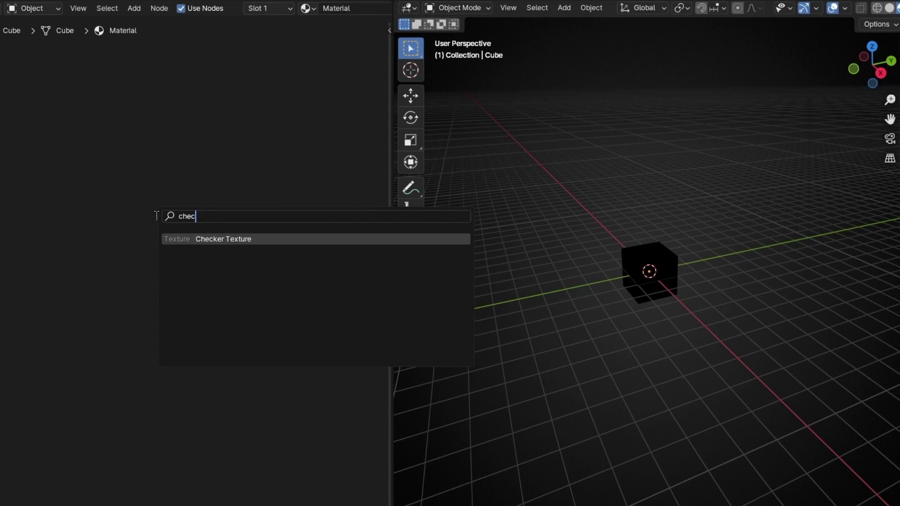
{"action": "key", "text": "Return"}
{"action": "left_click", "coordinate": [112, 199]}
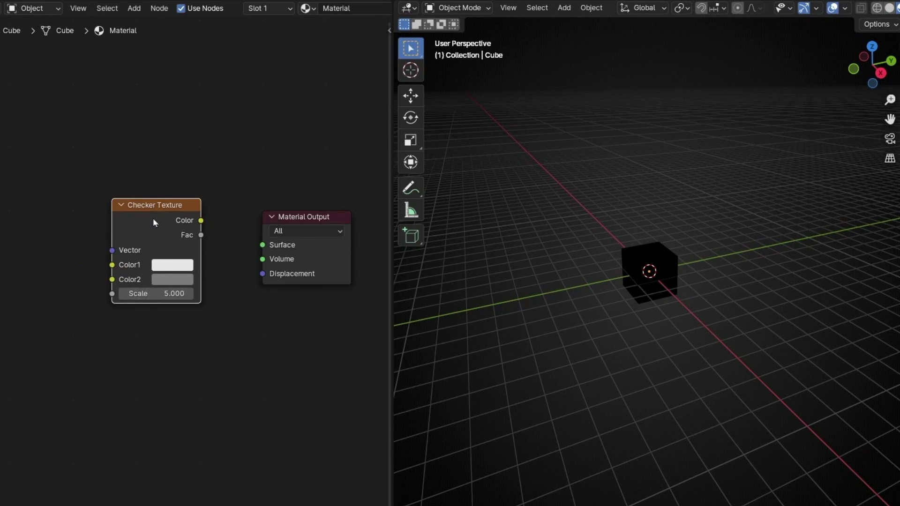
Connect the Checker Texture's Color to the Material Output's Surface and set Color2 to black
{"action": "left_click_drag", "start_coordinate": [201, 220], "coordinate": [281, 245]}
{"action": "left_click", "coordinate": [165, 282]}
{"action": "left_click_drag", "start_coordinate": [279, 141], "coordinate": [280, 193]}
{"action": "scroll", "coordinate": [676, 301], "scroll_direction": "up", "scroll_amount": 4}
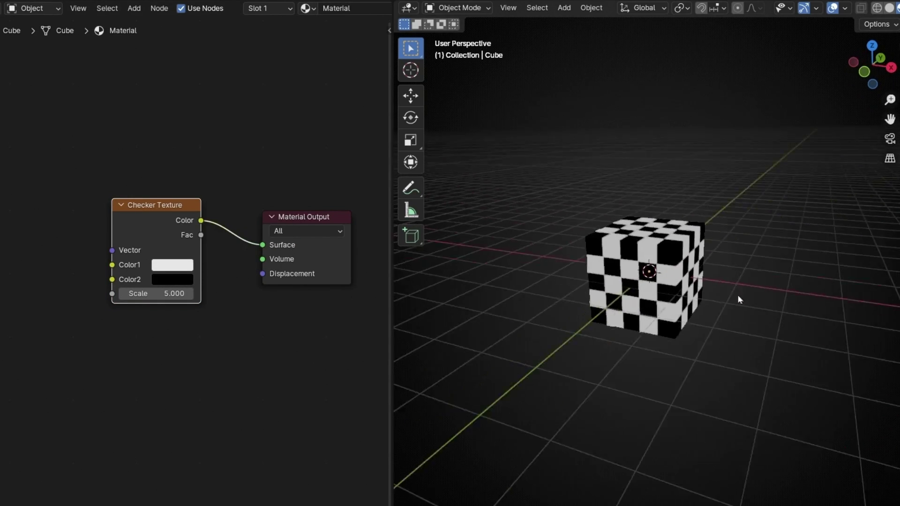
{"action": "middle_click_drag", "start_coordinate": [739, 297], "coordinate": [560, 280]}
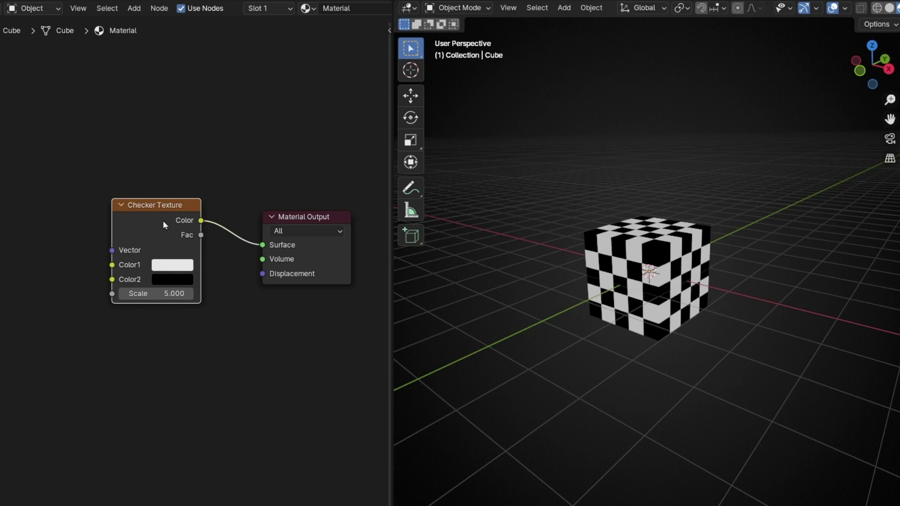
Add Texture Coordinate and Mapping nodes to the Checker Texture, feeding the Object output into the Mapping vector
{"action": "key", "text": "ctrl+t"}
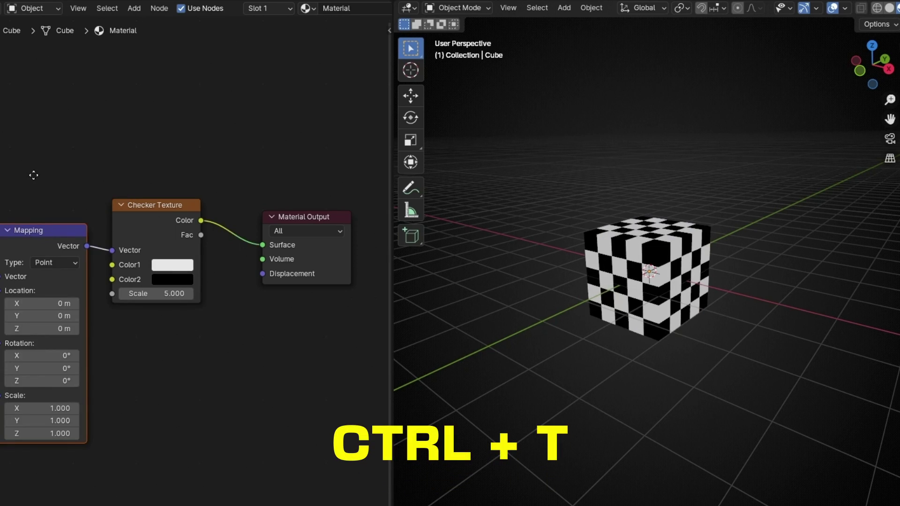
{"action": "middle_click_drag", "start_coordinate": [28, 176], "coordinate": [212, 158]}
{"action": "left_click_drag", "start_coordinate": [146, 265], "coordinate": [108, 269]}
{"action": "left_click_drag", "start_coordinate": [175, 265], "coordinate": [182, 255]}
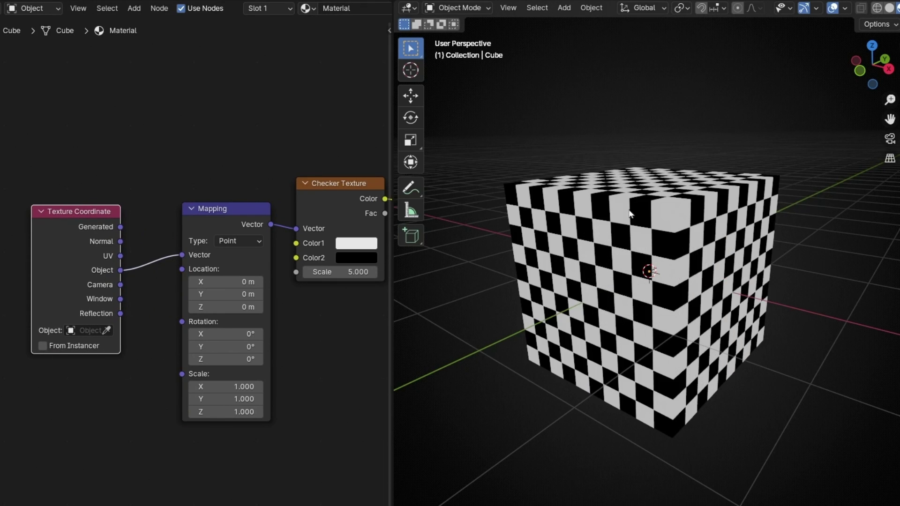
Widen the 3D viewport, show its transform values and set the cube's scale to X 2.320, Y 0.400, Z 1.550
{"action": "middle_click_drag", "start_coordinate": [622, 276], "coordinate": [622, 233]}
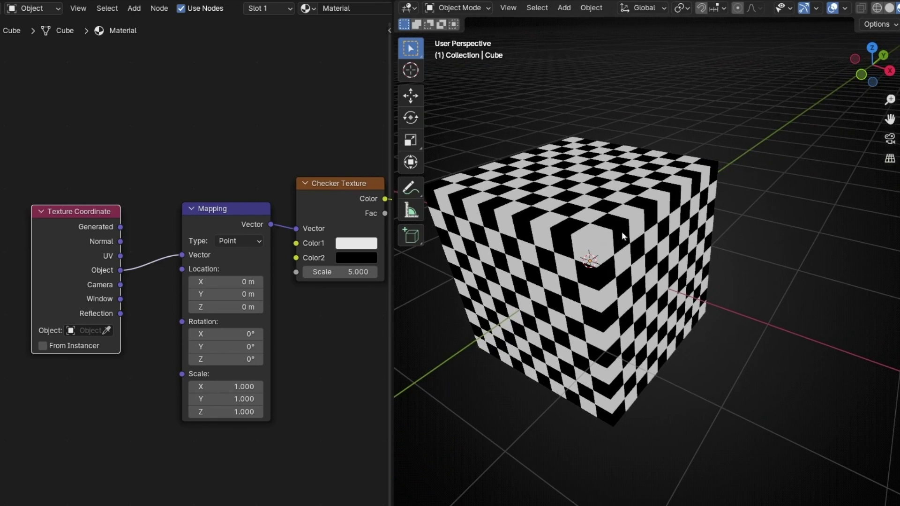
{"action": "scroll", "coordinate": [646, 239], "scroll_direction": "down", "scroll_amount": 2}
{"action": "key", "text": "n"}
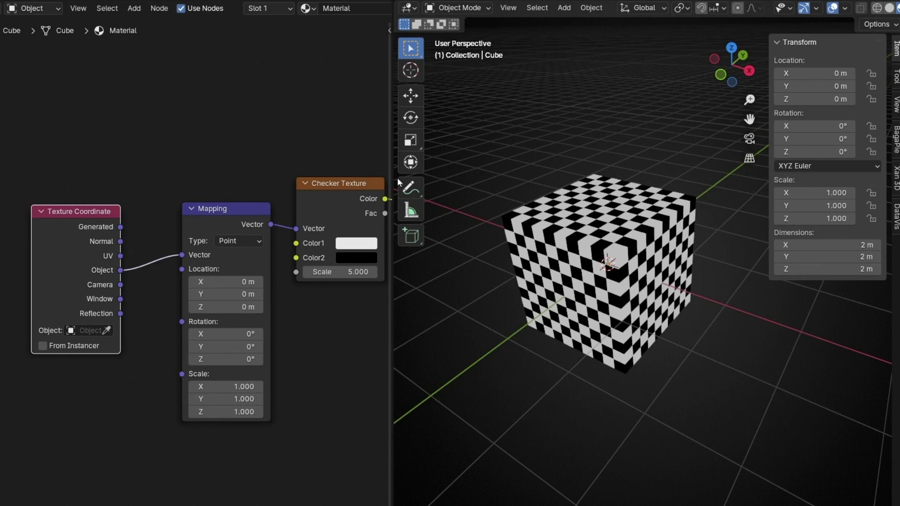
{"action": "left_click_drag", "start_coordinate": [384, 176], "coordinate": [247, 197]}
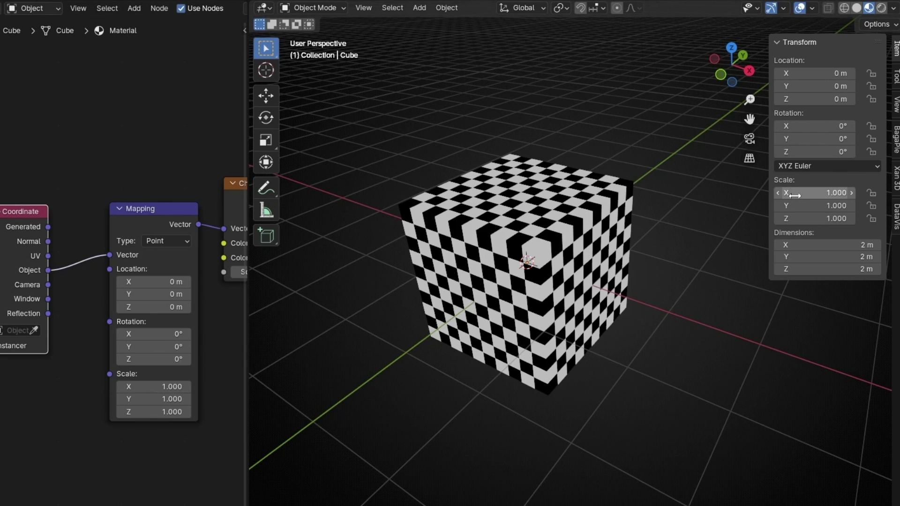
{"action": "left_click_drag", "start_coordinate": [794, 196], "coordinate": [769, 205]}
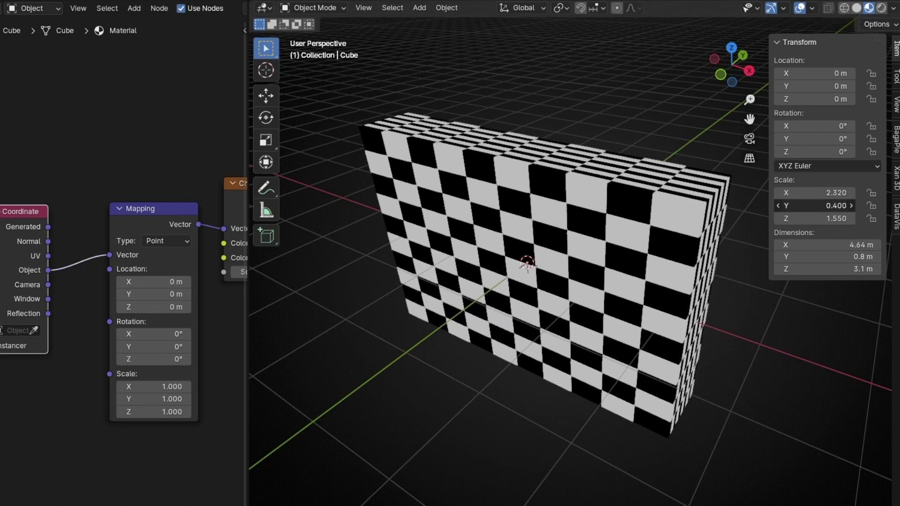
Inspect the stretched checker pattern on the cube and apply the cube's scale
{"action": "middle_click_drag", "start_coordinate": [592, 283], "coordinate": [613, 230]}
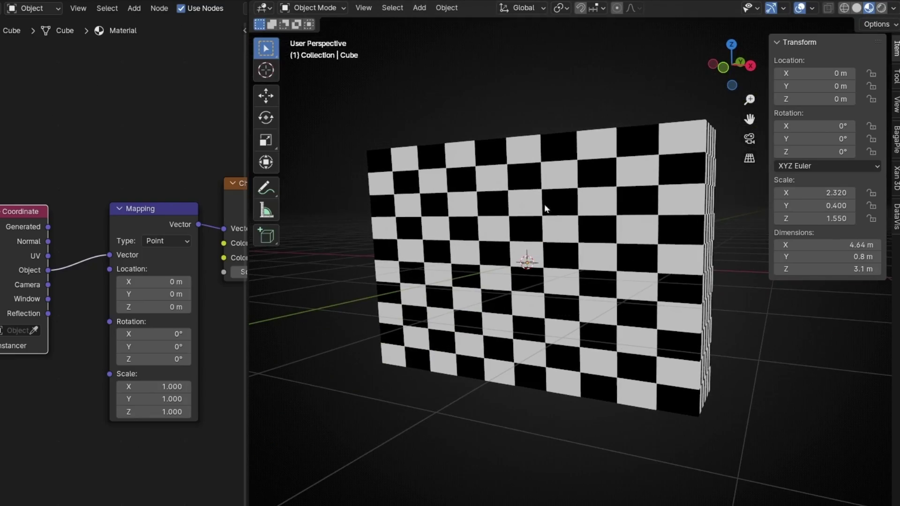
{"action": "middle_click_drag", "start_coordinate": [608, 179], "coordinate": [484, 234]}
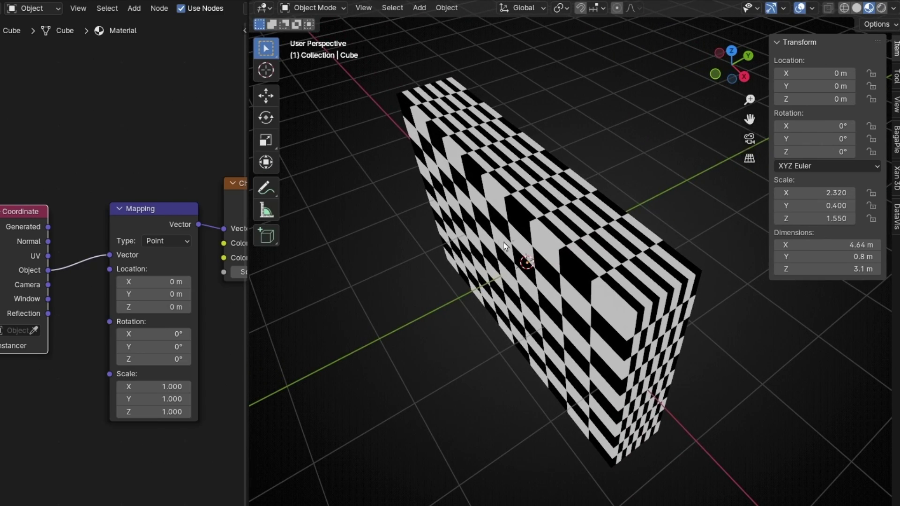
{"action": "middle_click_drag", "start_coordinate": [570, 207], "coordinate": [572, 199]}
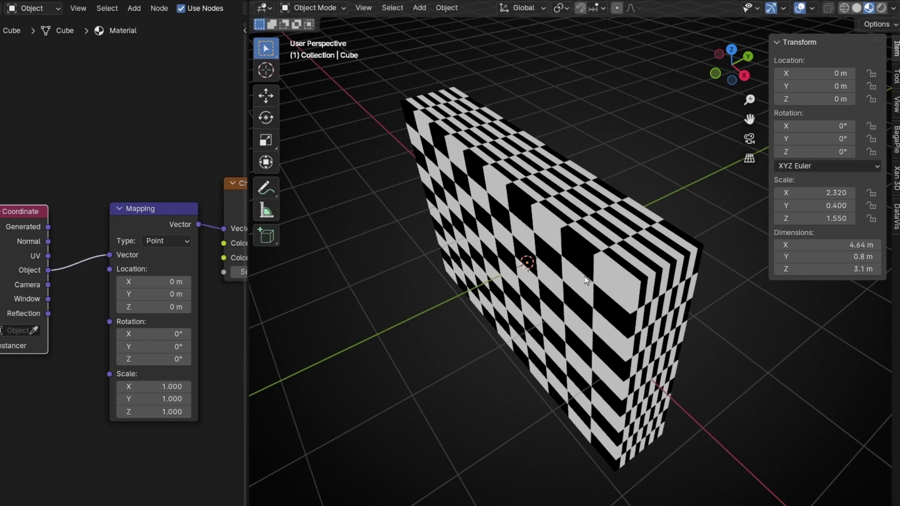
{"action": "middle_click_drag", "start_coordinate": [483, 279], "coordinate": [631, 250]}
{"action": "left_click", "coordinate": [526, 193]}
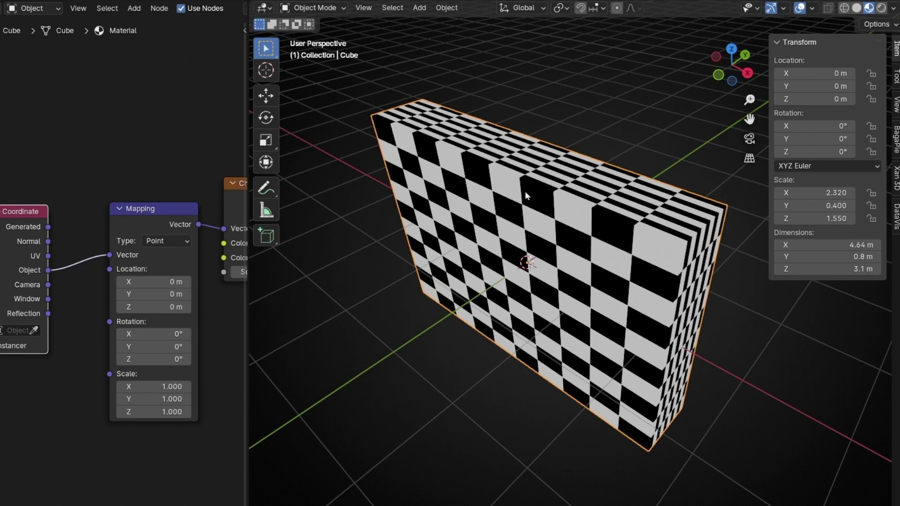
{"action": "key", "text": "ctrl+a"}
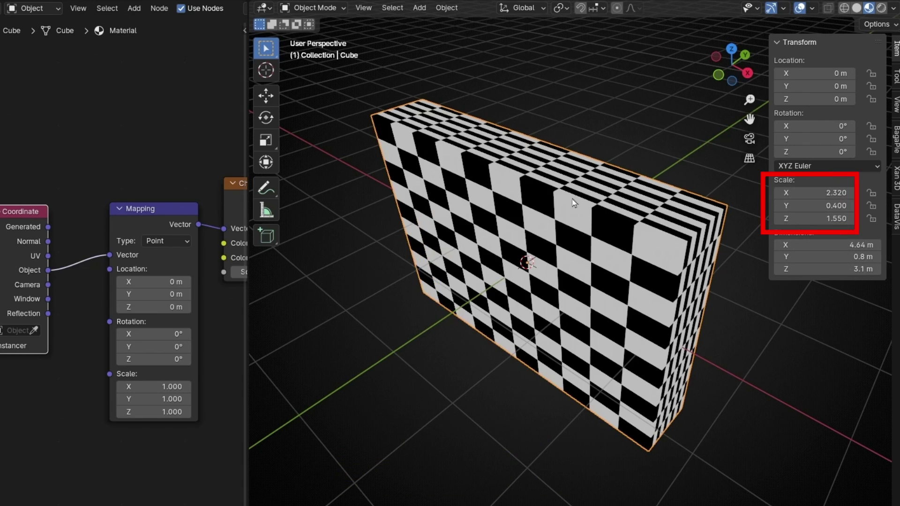
{"action": "key", "text": "ctrl+a"}
{"action": "left_click", "coordinate": [558, 215]}
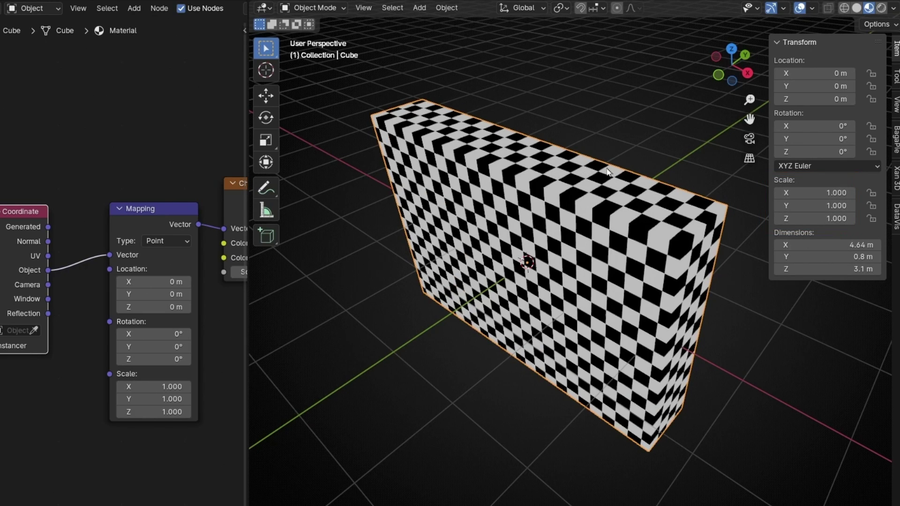
{"action": "middle_click_drag", "start_coordinate": [607, 173], "coordinate": [568, 204]}
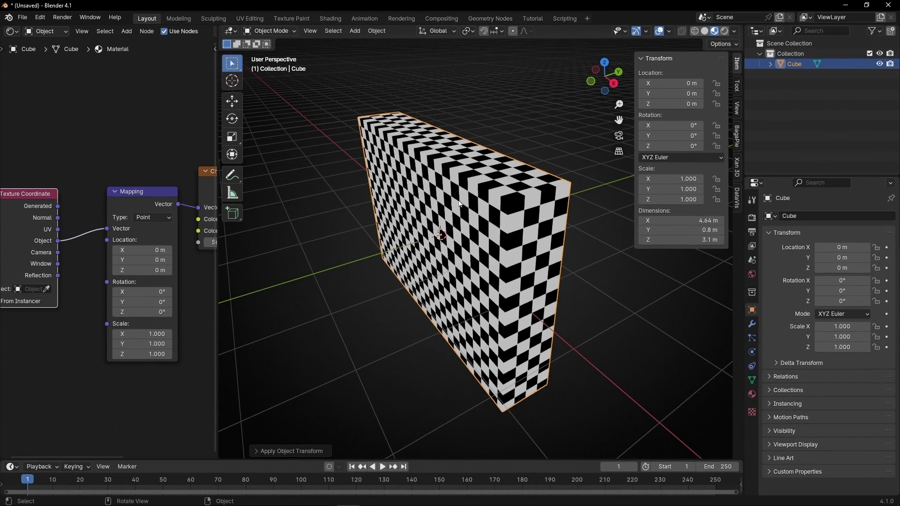
Switch the viewport to solid shading and add a Bevel modifier to the cube
{"action": "middle_click_drag", "start_coordinate": [191, 179], "coordinate": [123, 166]}
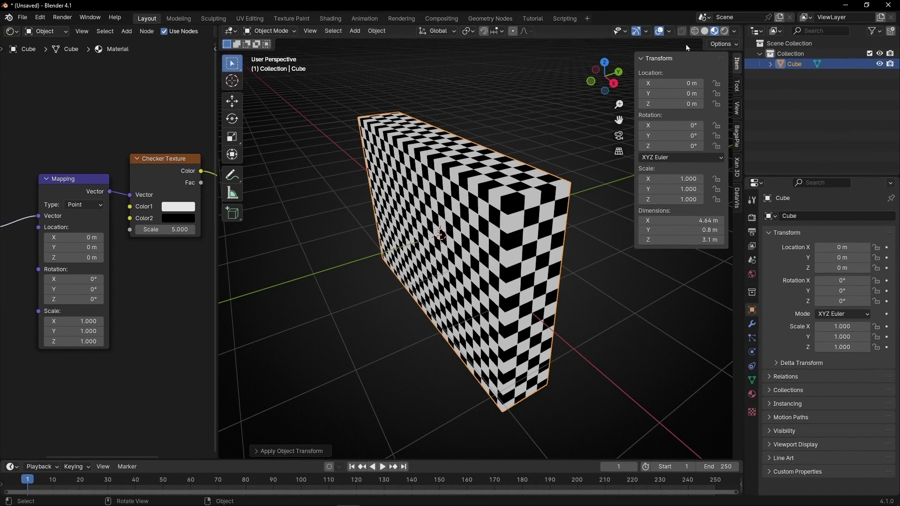
{"action": "left_click", "coordinate": [705, 31]}
{"action": "mouse_move", "coordinate": [533, 201]}
{"action": "middle_mouse_down"}
{"action": "mouse_move", "coordinate": [497, 206]}
{"action": "mouse_move", "coordinate": [542, 214]}
{"action": "middle_mouse_up"}
{"action": "left_click", "coordinate": [752, 324]}
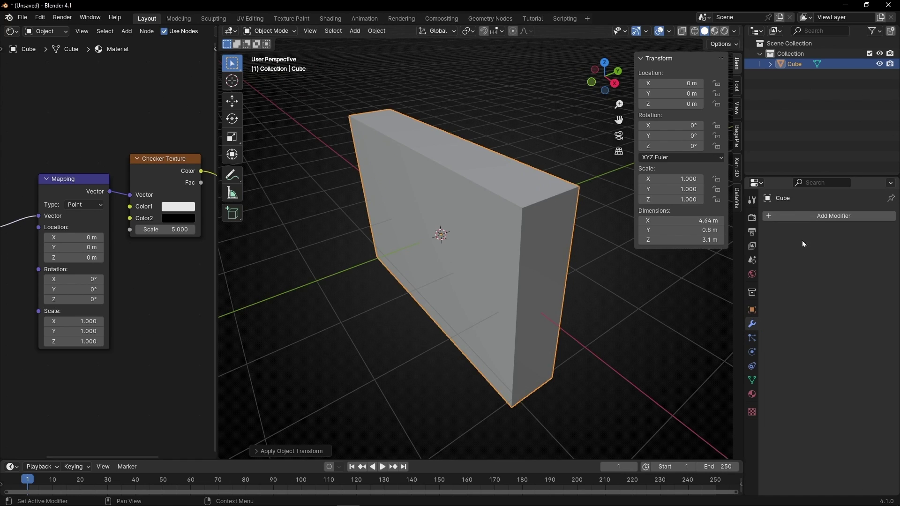
{"action": "left_click", "coordinate": [809, 217]}
{"action": "left_click", "coordinate": [777, 217]}
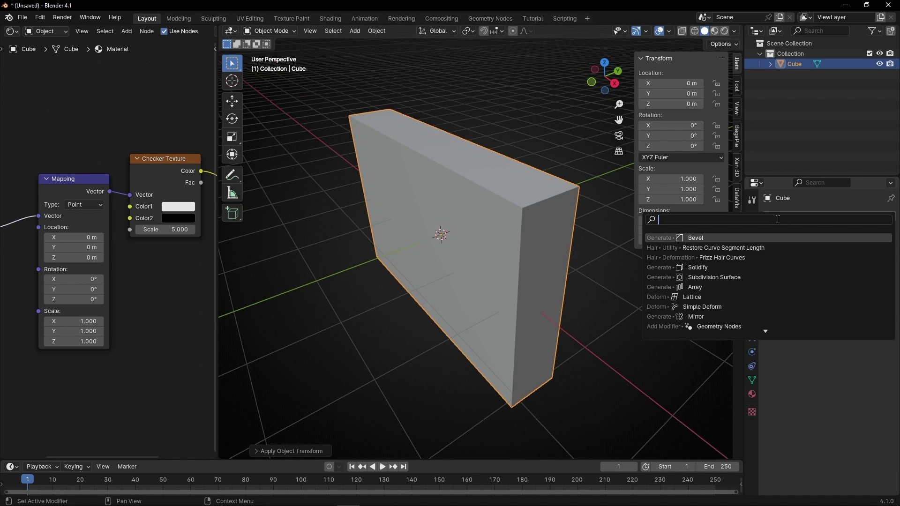
{"action": "type", "text": "beve"}
{"action": "key", "text": "Return"}
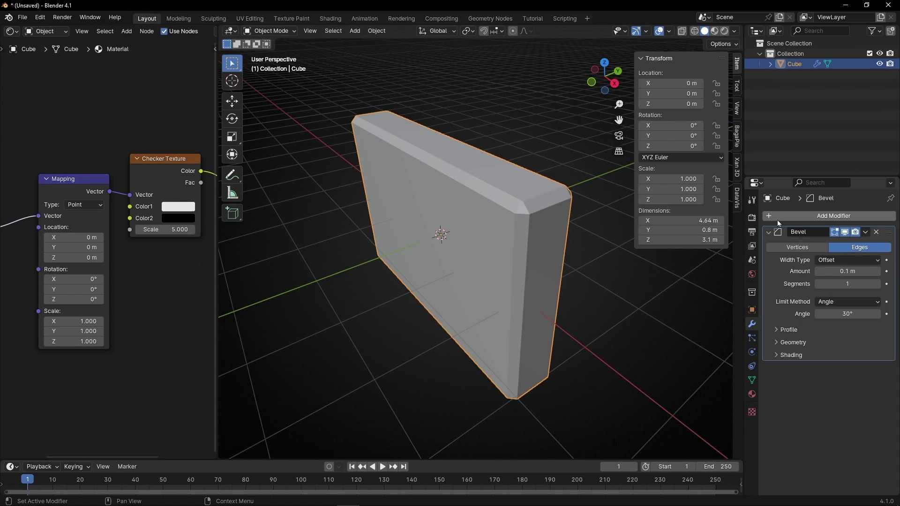
Set the Bevel modifier's amount to 0.14 m and its segments to 26
{"action": "middle_click_drag", "start_coordinate": [581, 230], "coordinate": [457, 176]}
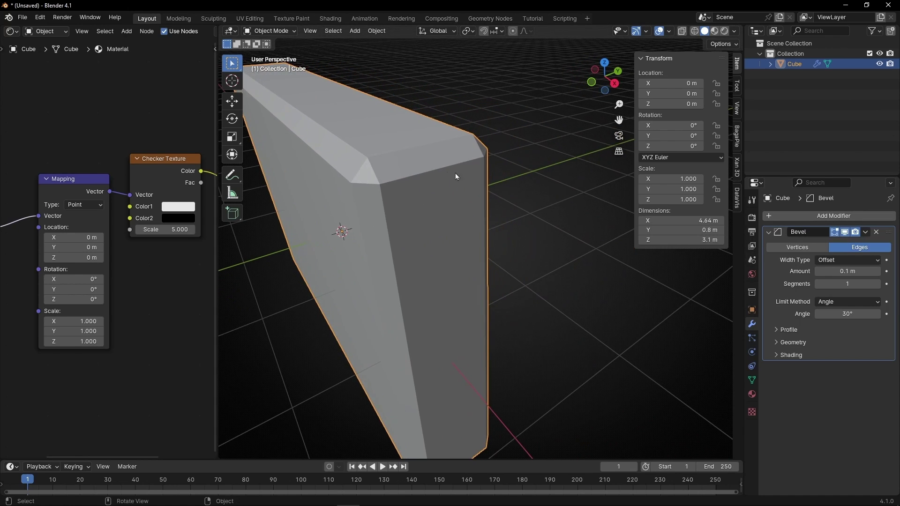
{"action": "left_click_drag", "start_coordinate": [844, 271], "coordinate": [881, 283]}
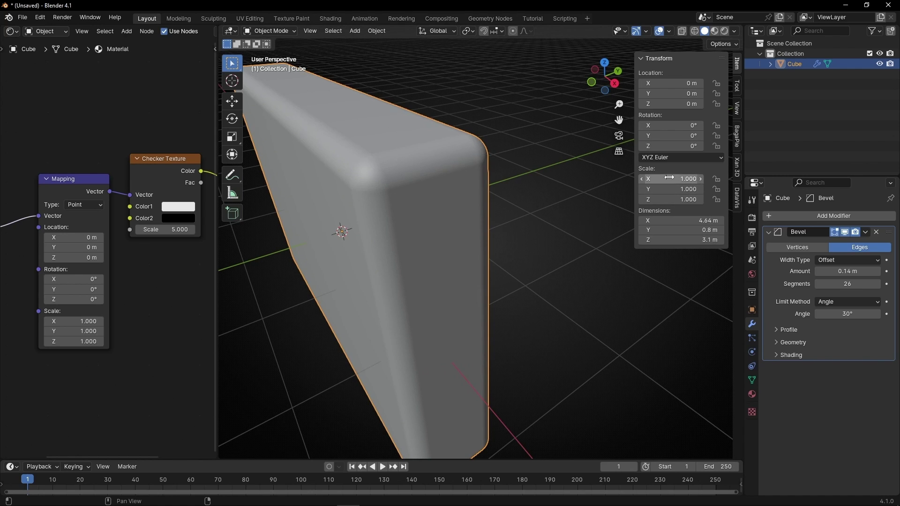
{"action": "middle_click_drag", "start_coordinate": [450, 423], "coordinate": [468, 457]}
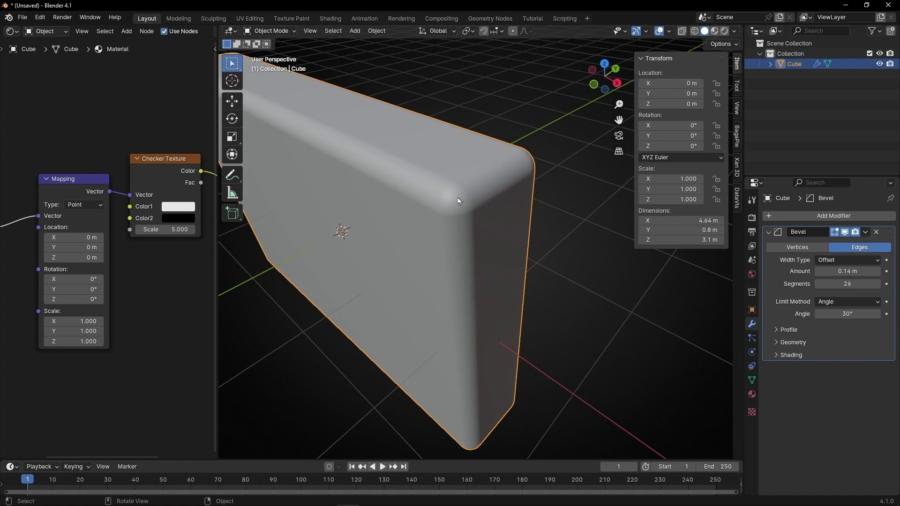
{"action": "scroll", "coordinate": [497, 206], "scroll_direction": "down", "scroll_amount": 2}
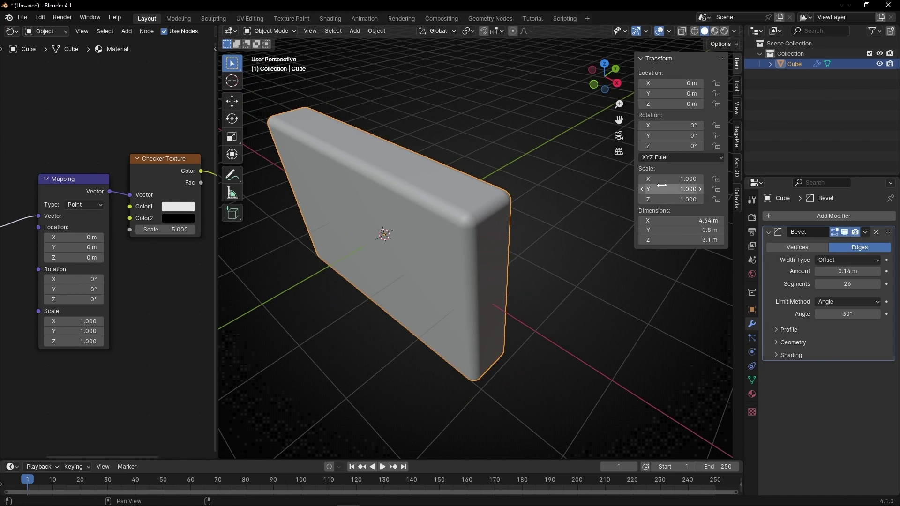
Set the beveled cube's scale to X 1.130, Y 3.500, Z 0.550 and apply that scale
{"action": "left_click_drag", "start_coordinate": [662, 179], "coordinate": [640, 199]}
{"action": "left_click_drag", "start_coordinate": [661, 189], "coordinate": [776, 189]}
{"action": "scroll", "coordinate": [449, 359], "scroll_direction": "up", "scroll_amount": 1}
{"action": "scroll", "coordinate": [448, 359], "scroll_direction": "up", "scroll_amount": 1}
{"action": "middle_click_drag", "start_coordinate": [449, 359], "coordinate": [480, 285], "text": "shift"}
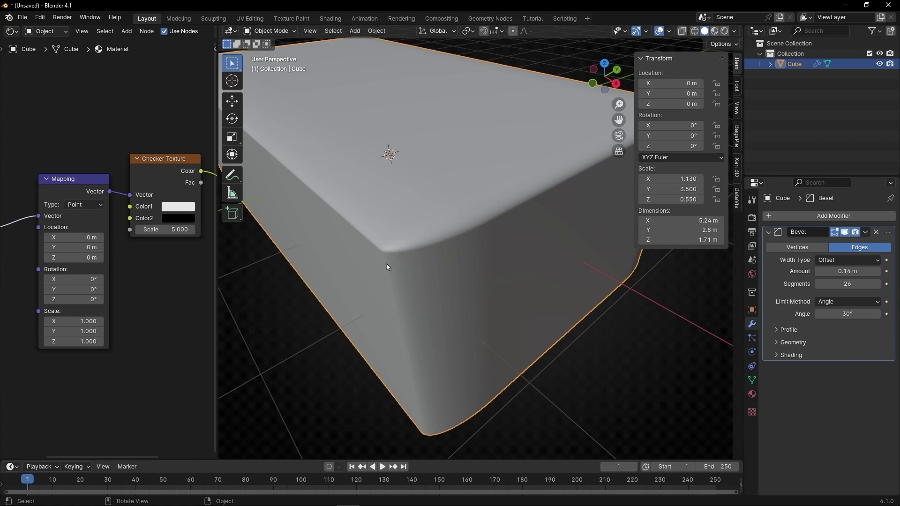
{"action": "key", "text": "ctrl+a"}
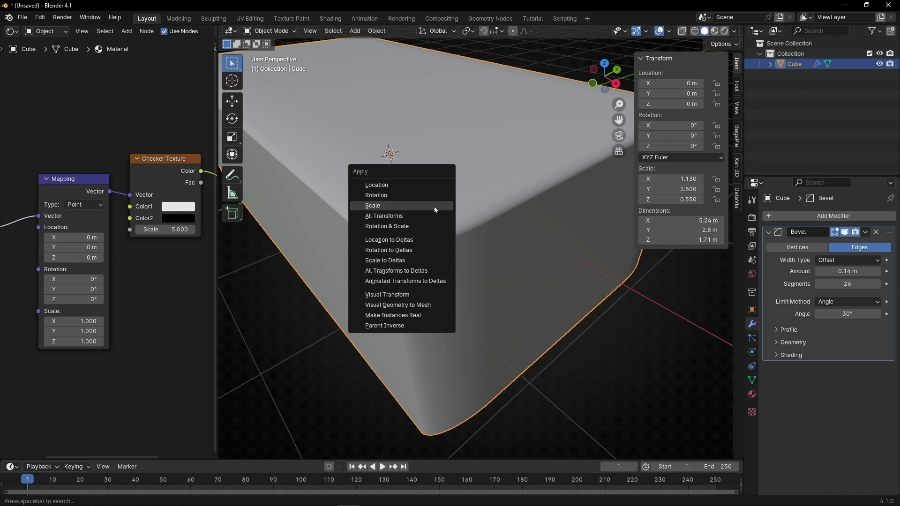
{"action": "left_click", "coordinate": [390, 207]}
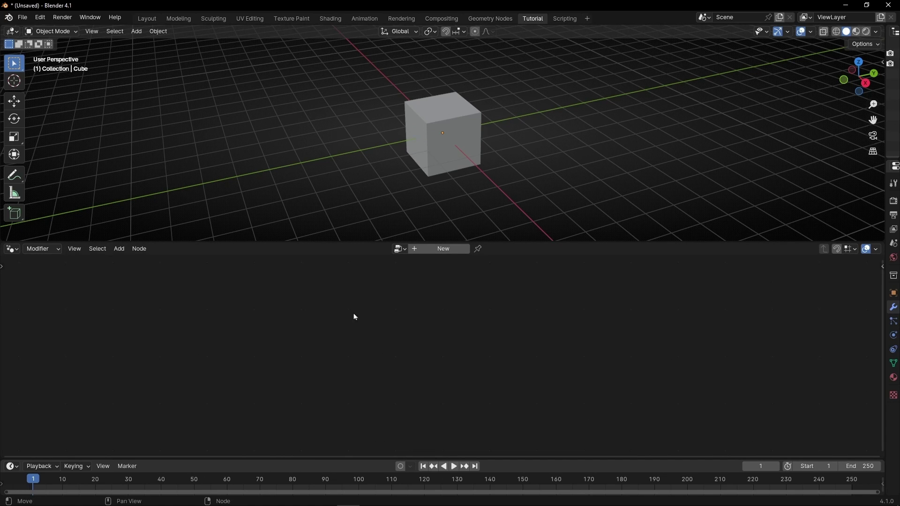
Create a new geometry node tree on the cube and delete its Group Input node
{"action": "left_click", "coordinate": [452, 151]}
{"action": "left_click", "coordinate": [443, 249]}
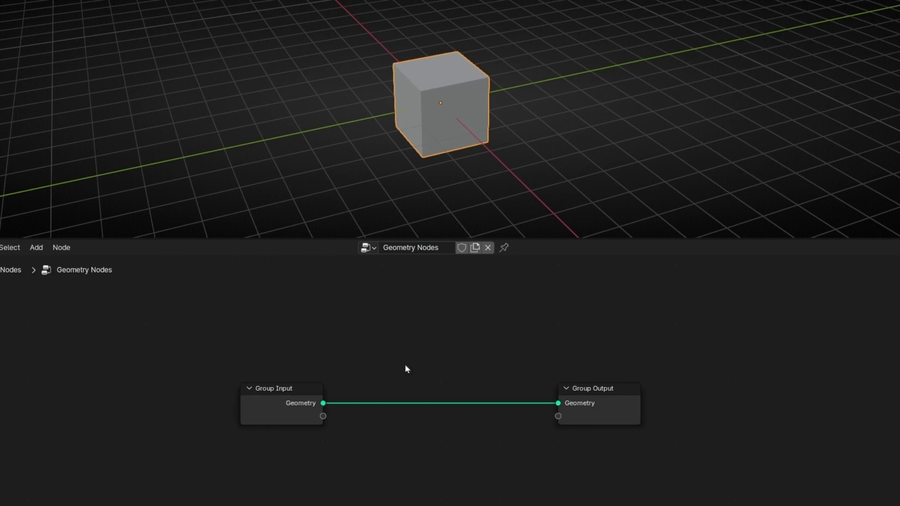
{"action": "left_click", "coordinate": [314, 407]}
{"action": "key", "text": "x"}
Add a Curve Line node and connect its Curve output to the Group Output's Geometry
{"action": "key", "text": "shift+a"}
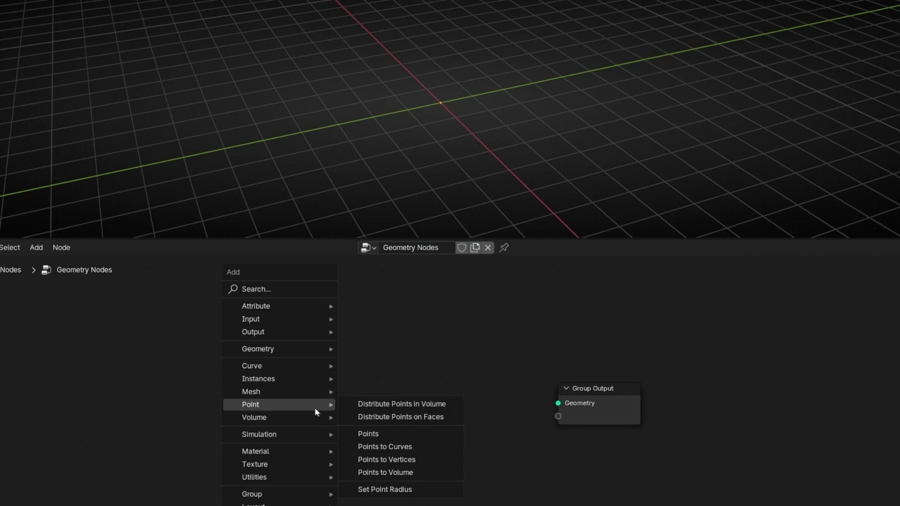
{"action": "type", "text": "curve line"}
{"action": "key", "text": "Return"}
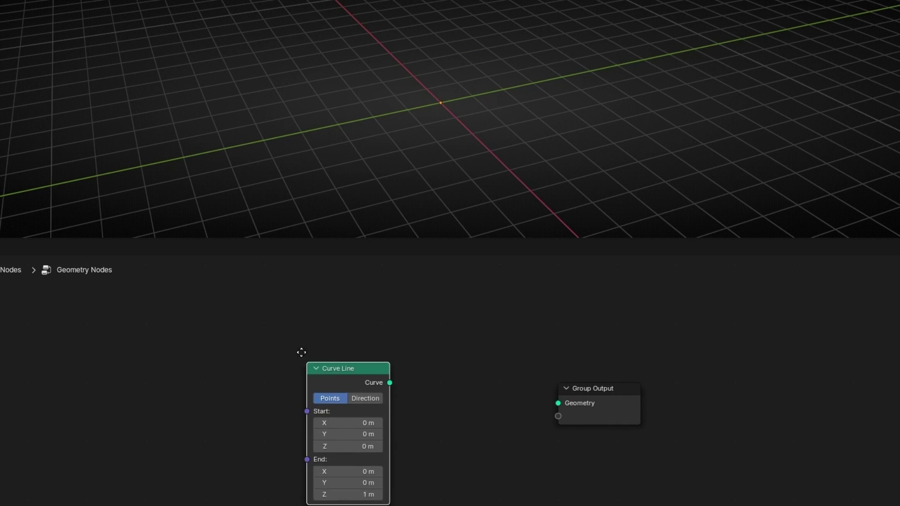
{"action": "left_click", "coordinate": [296, 342]}
{"action": "left_click_drag", "start_coordinate": [373, 352], "coordinate": [558, 403]}
{"action": "scroll", "coordinate": [456, 122], "scroll_direction": "up", "scroll_amount": 3}
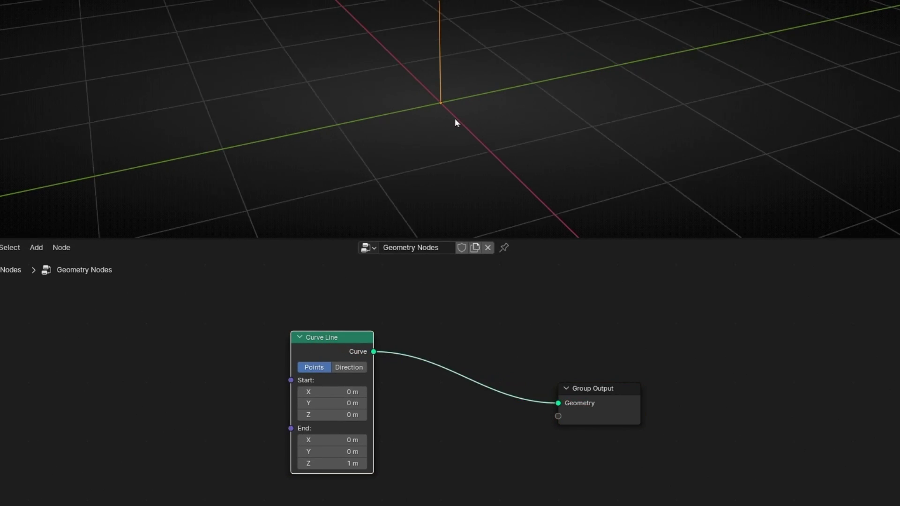
Switch the Curve Line node to Direction mode and set its direction to 0, 2.5, 1
{"action": "middle_click_drag", "start_coordinate": [454, 122], "coordinate": [436, 197]}
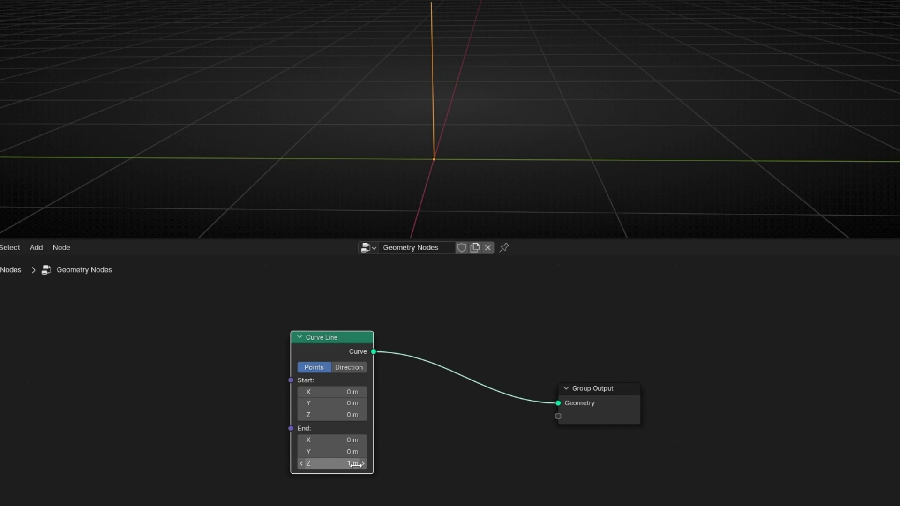
{"action": "middle_click_drag", "start_coordinate": [462, 142], "coordinate": [455, 174]}
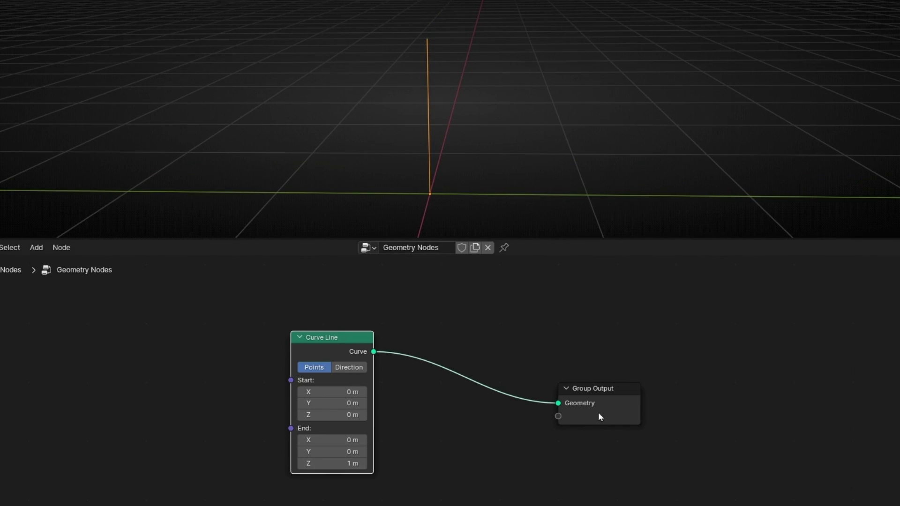
{"action": "left_click_drag", "start_coordinate": [600, 416], "coordinate": [609, 399]}
{"action": "left_click", "coordinate": [349, 367]}
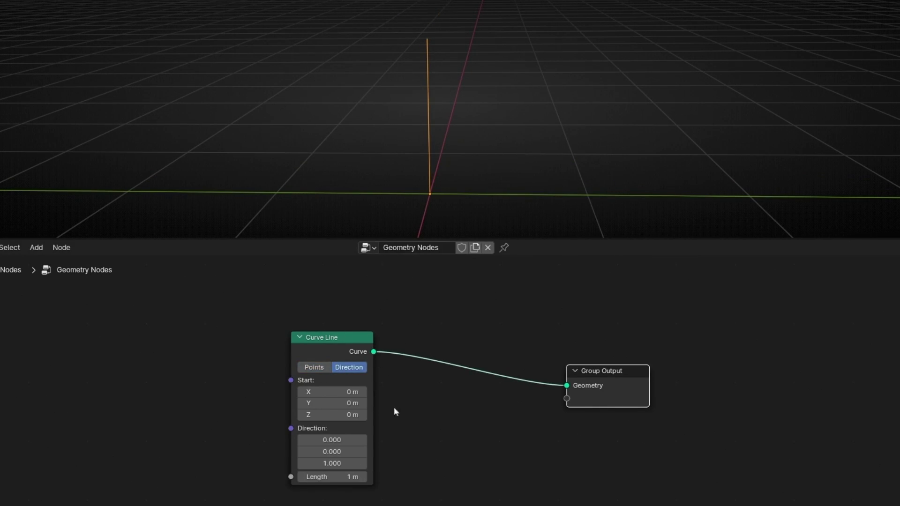
{"action": "left_click_drag", "start_coordinate": [331, 439], "coordinate": [384, 450]}
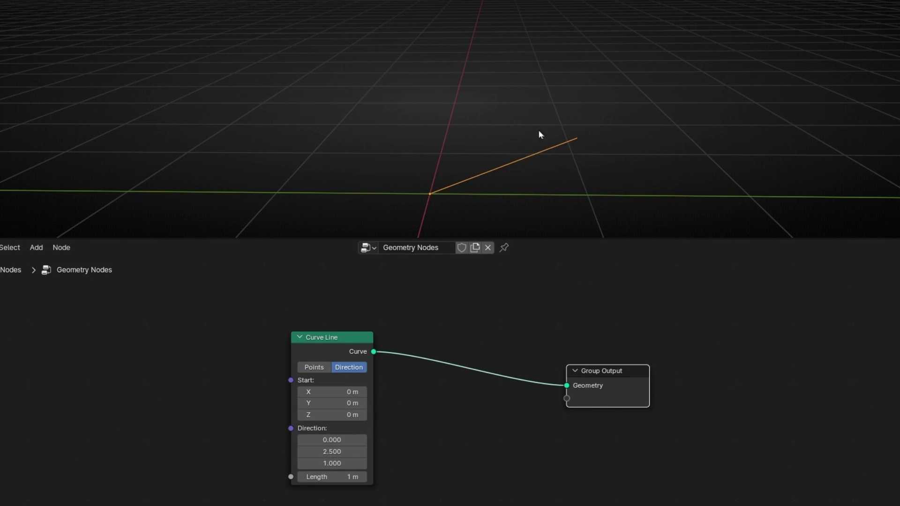
{"action": "mouse_move", "coordinate": [324, 392]}
{"action": "left_mouse_down"}
{"action": "mouse_move", "coordinate": [300, 391]}
{"action": "mouse_move", "coordinate": [324, 391]}
{"action": "left_mouse_up"}
{"action": "key", "text": "ctrl+z"}
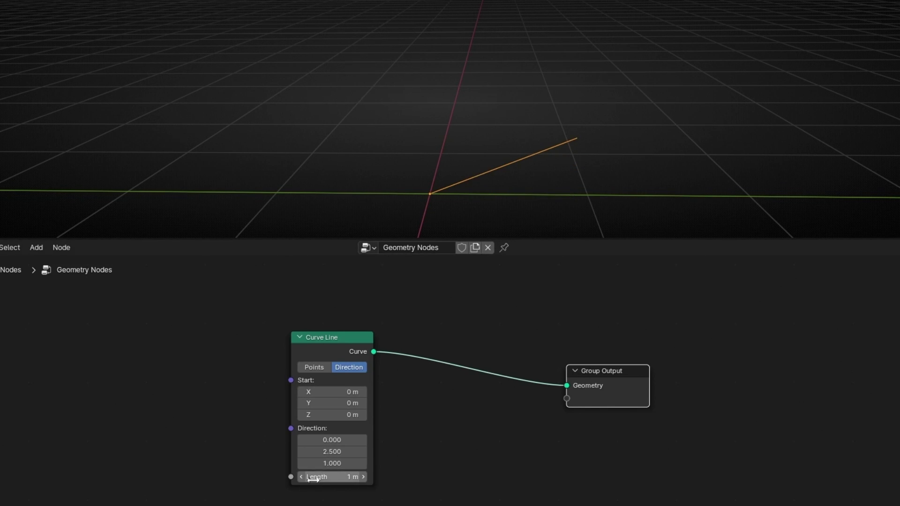
Set the Curve Line's length to 3 m
{"action": "middle_click_drag", "start_coordinate": [513, 165], "coordinate": [510, 116]}
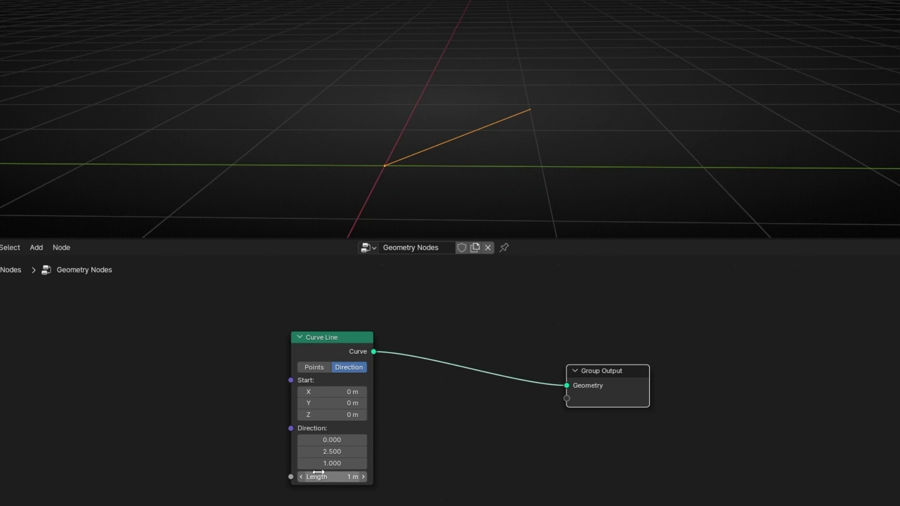
{"action": "left_click_drag", "start_coordinate": [332, 477], "coordinate": [361, 477]}
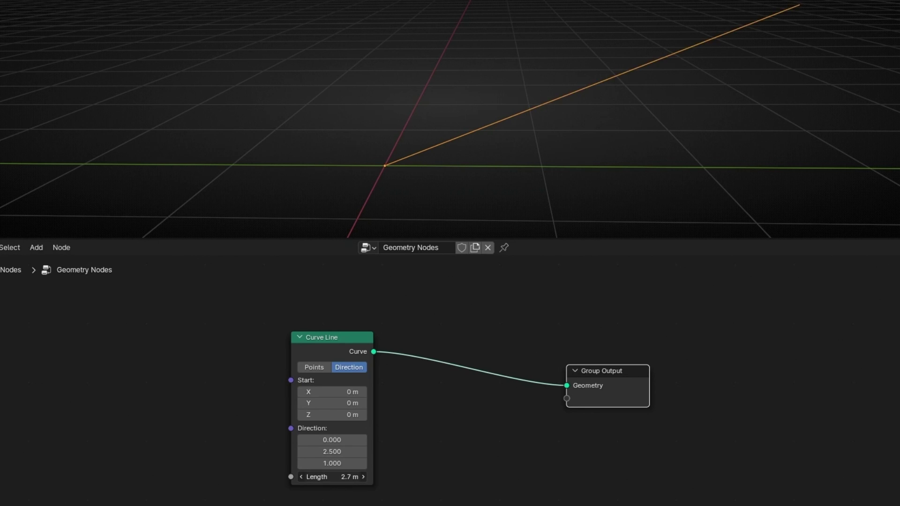
{"action": "left_click", "coordinate": [334, 477]}
{"action": "type", "text": "3"}
{"action": "key", "text": "Return"}
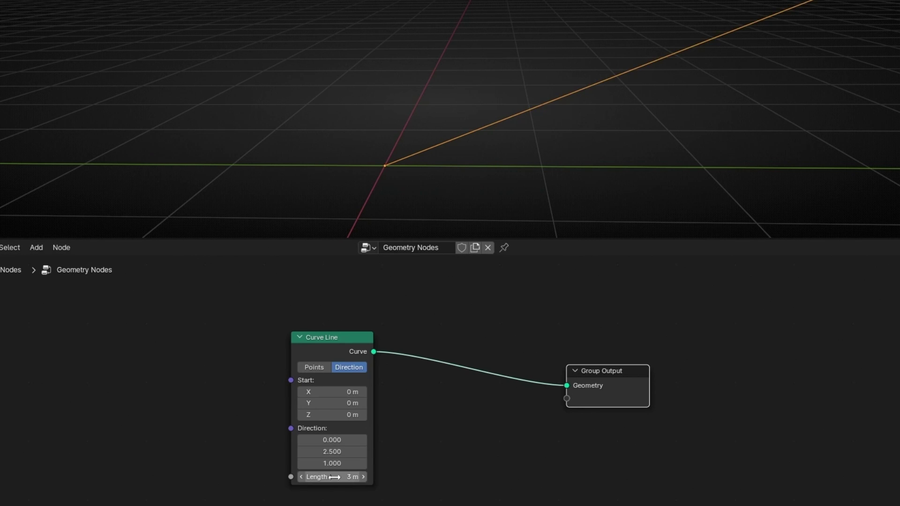
Set the Curve Line's direction to -0.5, 4.3, 1 and move the Group Output farther from it
{"action": "middle_click_drag", "start_coordinate": [514, 100], "coordinate": [453, 143]}
{"action": "left_click_drag", "start_coordinate": [336, 441], "coordinate": [390, 452]}
{"action": "left_click_drag", "start_coordinate": [602, 377], "coordinate": [682, 369]}
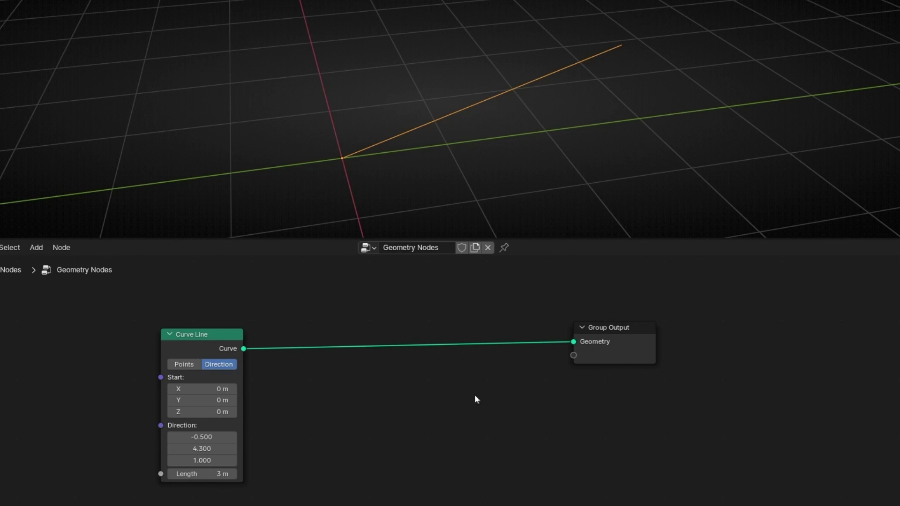
Insert a Set Position node between the Curve Line and the Group Output
{"action": "key", "text": "shift+a"}
{"action": "type", "text": "set"}
{"action": "left_click", "coordinate": [546, 442]}
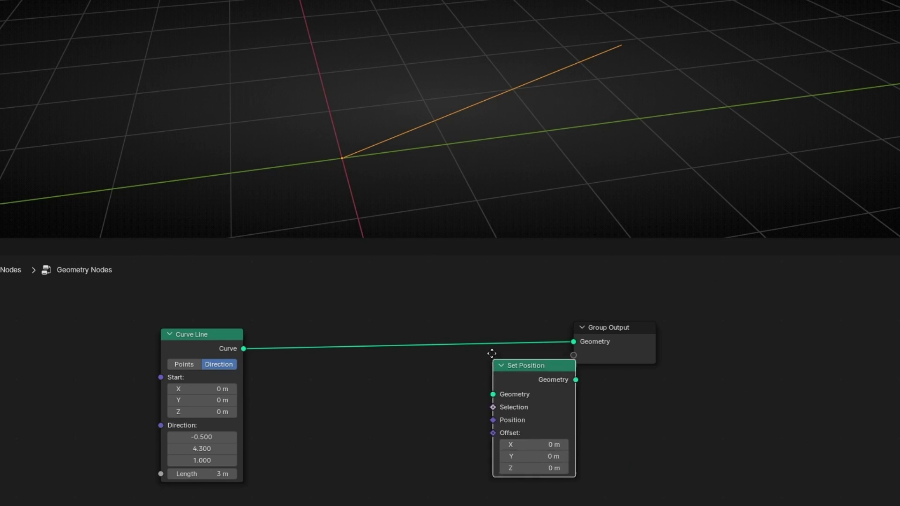
{"action": "left_click", "coordinate": [444, 316]}
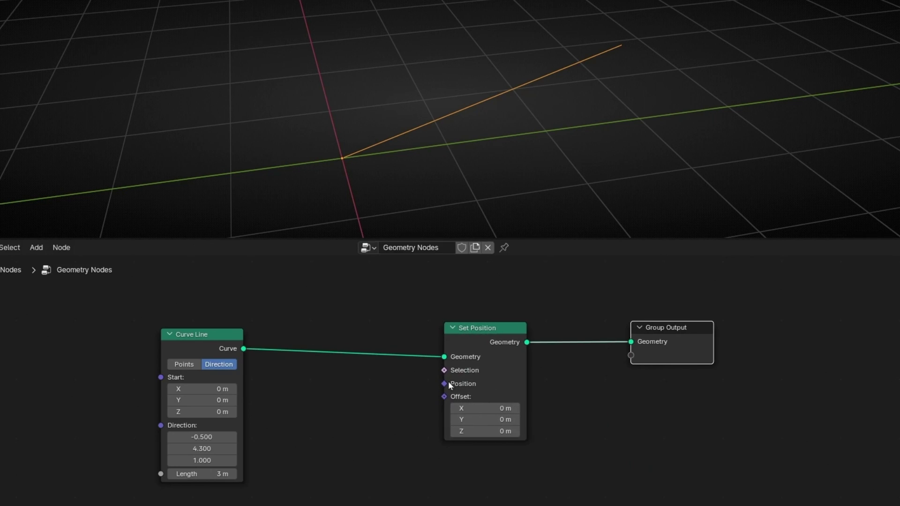
Add a Position node linked to Set Position's Position input and place it between the Curve Line and Set Position nodes
{"action": "left_click_drag", "start_coordinate": [448, 382], "coordinate": [314, 391]}
{"action": "type", "text": "po"}
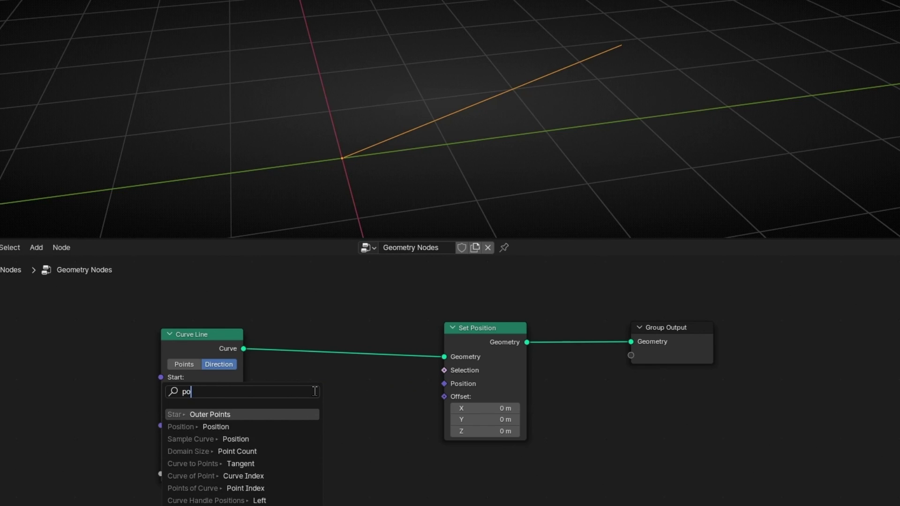
{"action": "type", "text": "si"}
{"action": "key", "text": "Return"}
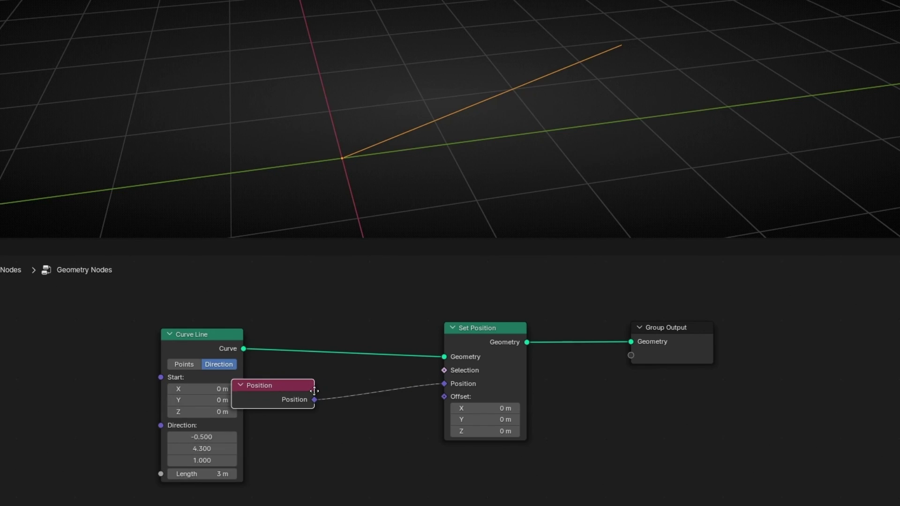
{"action": "left_click_drag", "start_coordinate": [314, 391], "coordinate": [341, 399]}
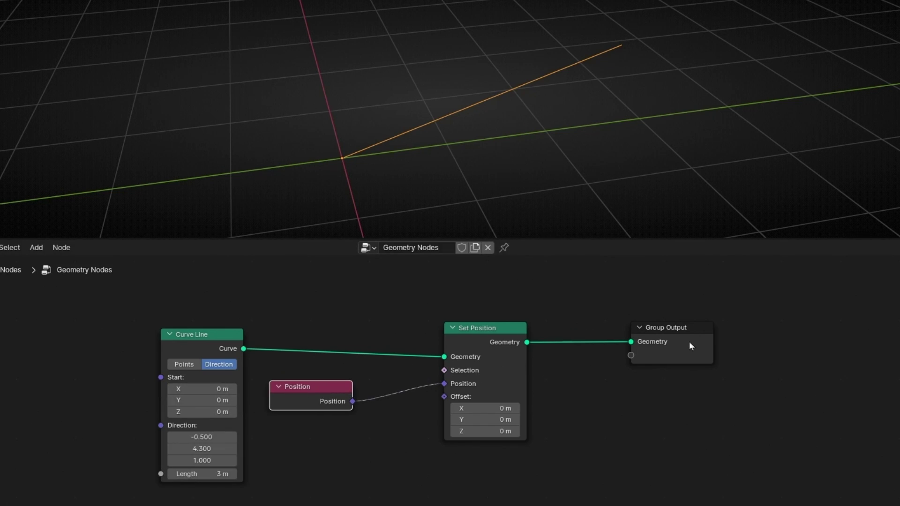
Space out Set Position and Group Output, and insert a Vector Math node on the link between Position and Set Position
{"action": "left_click_drag", "start_coordinate": [689, 342], "coordinate": [772, 345]}
{"action": "left_click_drag", "start_coordinate": [517, 341], "coordinate": [599, 340]}
{"action": "key", "text": "shift+a"}
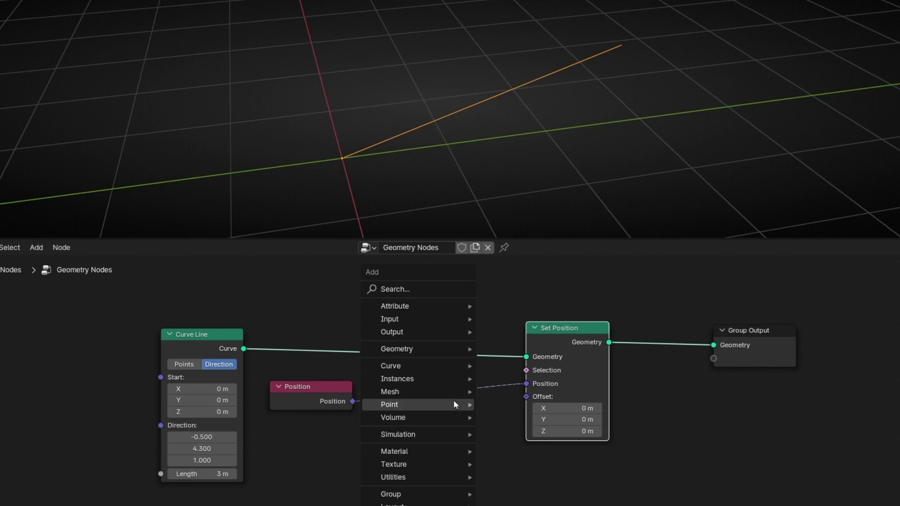
{"action": "type", "text": "vector m"}
{"action": "key", "text": "Return"}
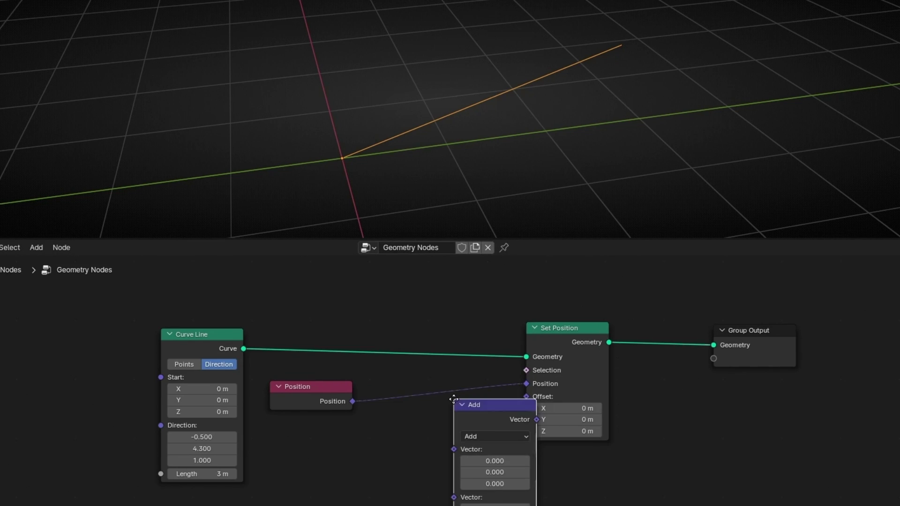
{"action": "left_click", "coordinate": [399, 368]}
{"action": "left_click", "coordinate": [429, 400]}
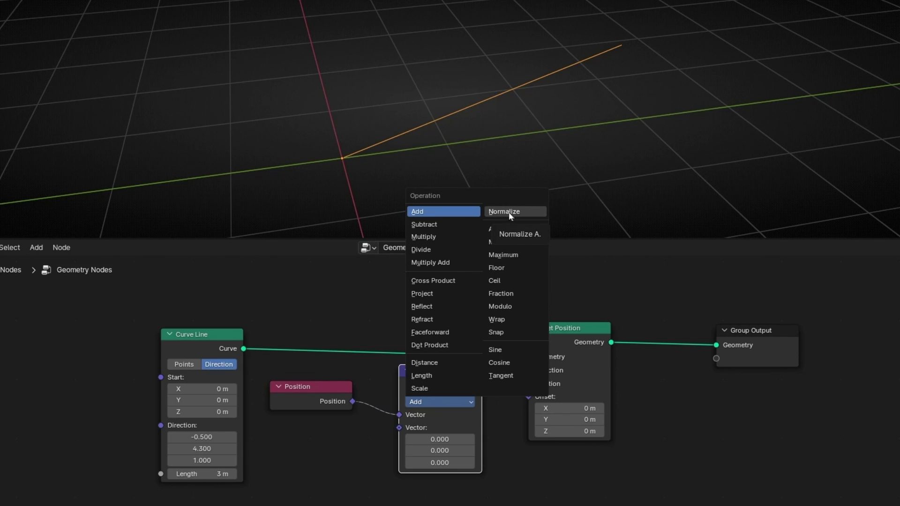
{"action": "key", "text": "Escape"}
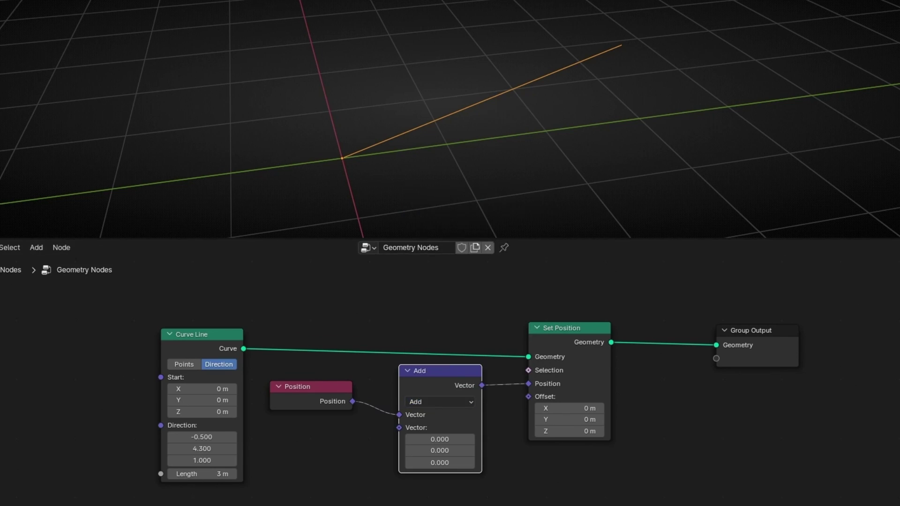
Sketch a temporary annotation alongside the full length of the curve line and erase it
{"action": "mouse_move", "coordinate": [330, 172]}
{"action": "left_mouse_down"}
{"action": "mouse_move", "coordinate": [324, 160]}
{"action": "mouse_move", "coordinate": [354, 107]}
{"action": "mouse_move", "coordinate": [548, 32]}
{"action": "mouse_move", "coordinate": [618, 28]}
{"action": "left_mouse_up"}
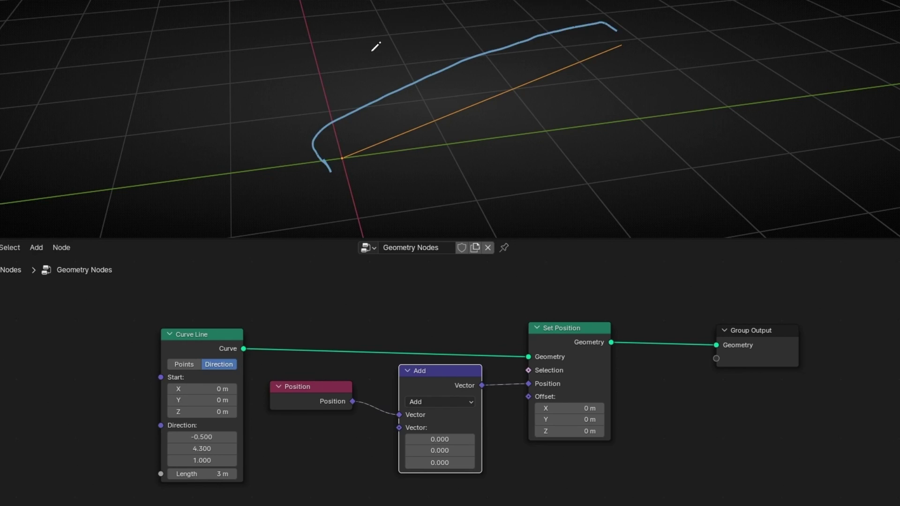
{"action": "mouse_move", "coordinate": [396, 32]}
{"action": "left_mouse_down"}
{"action": "mouse_move", "coordinate": [430, 58]}
{"action": "mouse_move", "coordinate": [449, 31]}
{"action": "mouse_move", "coordinate": [455, 38]}
{"action": "left_mouse_up"}
{"action": "mouse_move", "coordinate": [466, 30]}
{"action": "left_mouse_down"}
{"action": "mouse_move", "coordinate": [474, 17]}
{"action": "mouse_move", "coordinate": [442, 105]}
{"action": "mouse_move", "coordinate": [395, 137]}
{"action": "left_mouse_up"}
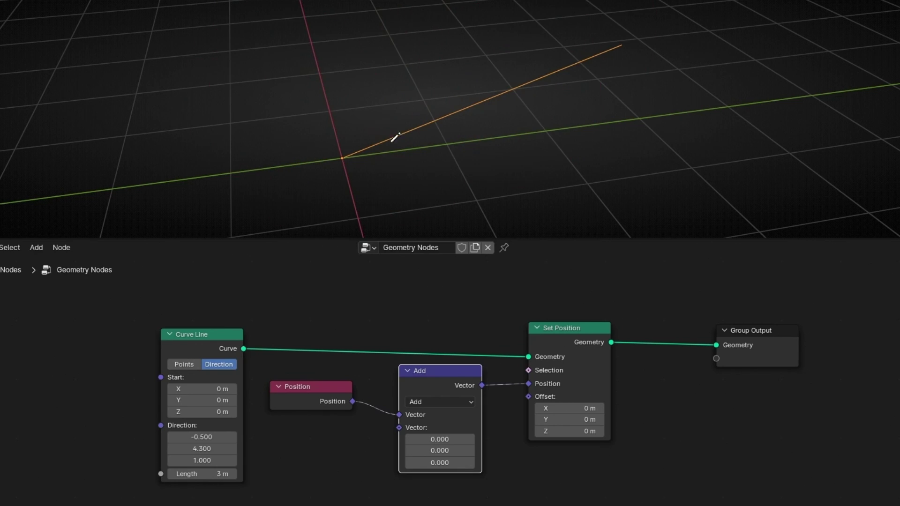
Change the Vector Math node's operation to Normalize
{"action": "left_click", "coordinate": [441, 403]}
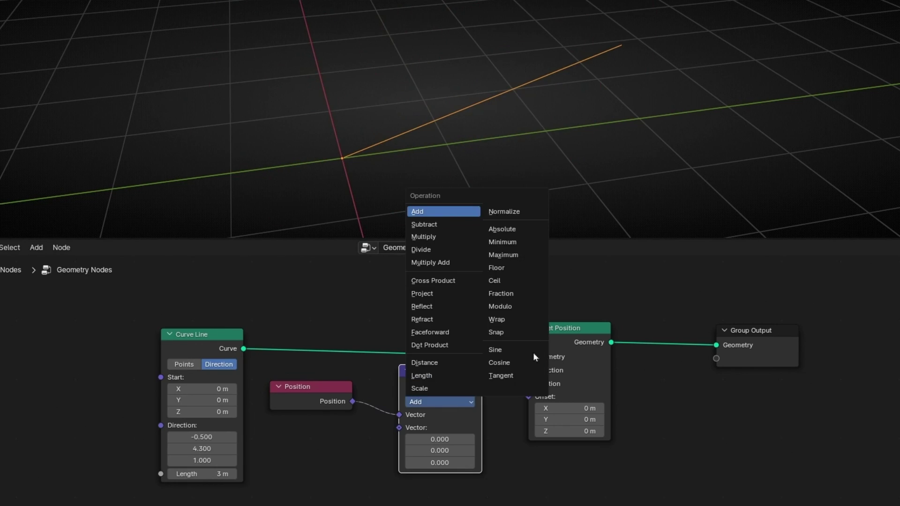
{"action": "left_click", "coordinate": [507, 210]}
{"action": "middle_click_drag", "start_coordinate": [428, 189], "coordinate": [408, 151]}
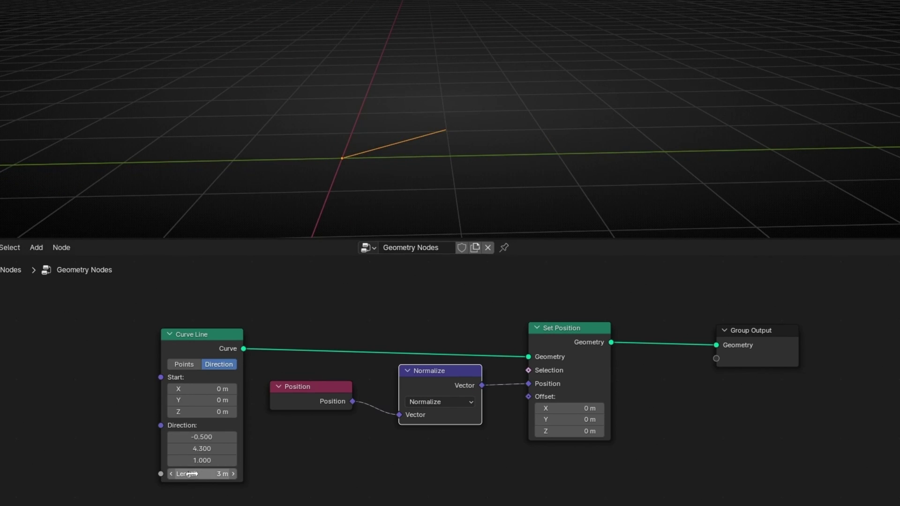
Set the Curve Line's length to 3.2 m and its X direction to 2
{"action": "scroll", "coordinate": [242, 473], "scroll_direction": "up", "scroll_amount": 2}
{"action": "middle_click_drag", "start_coordinate": [244, 474], "coordinate": [308, 439]}
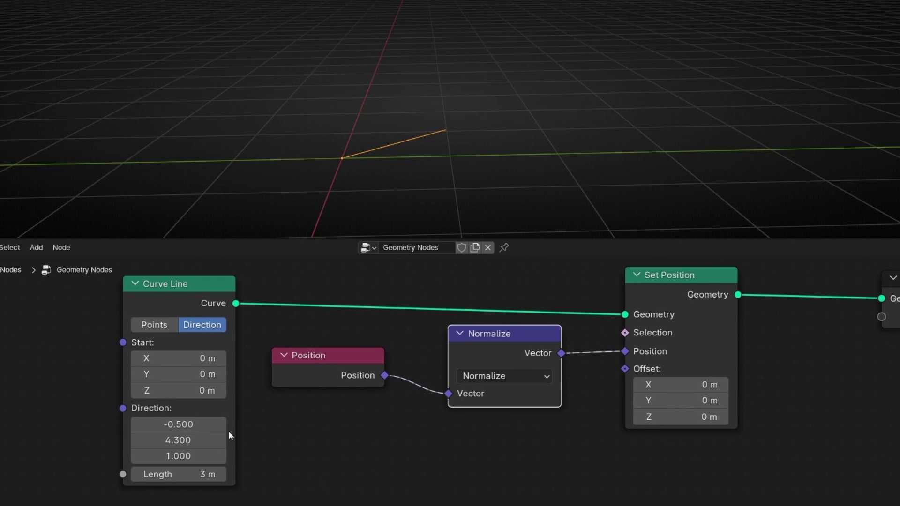
{"action": "left_click_drag", "start_coordinate": [202, 475], "coordinate": [247, 471]}
{"action": "mouse_move", "coordinate": [182, 426]}
{"action": "left_mouse_down"}
{"action": "mouse_move", "coordinate": [198, 425]}
{"action": "mouse_move", "coordinate": [174, 425]}
{"action": "mouse_move", "coordinate": [214, 426]}
{"action": "mouse_move", "coordinate": [193, 425]}
{"action": "left_mouse_up"}
{"action": "middle_click_drag", "start_coordinate": [491, 148], "coordinate": [469, 195]}
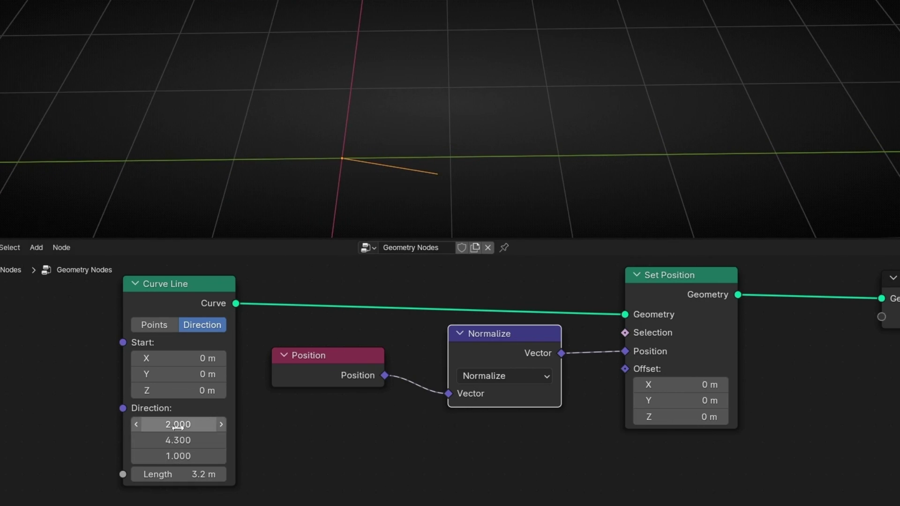
Set the Curve Line's direction to 1, 0, 0
{"action": "left_click_drag", "start_coordinate": [179, 428], "coordinate": [178, 457]}
{"action": "type", "text": "0"}
{"action": "key", "text": "Return"}
{"action": "left_click", "coordinate": [179, 425]}
{"action": "type", "text": "1"}
{"action": "key", "text": "Return"}
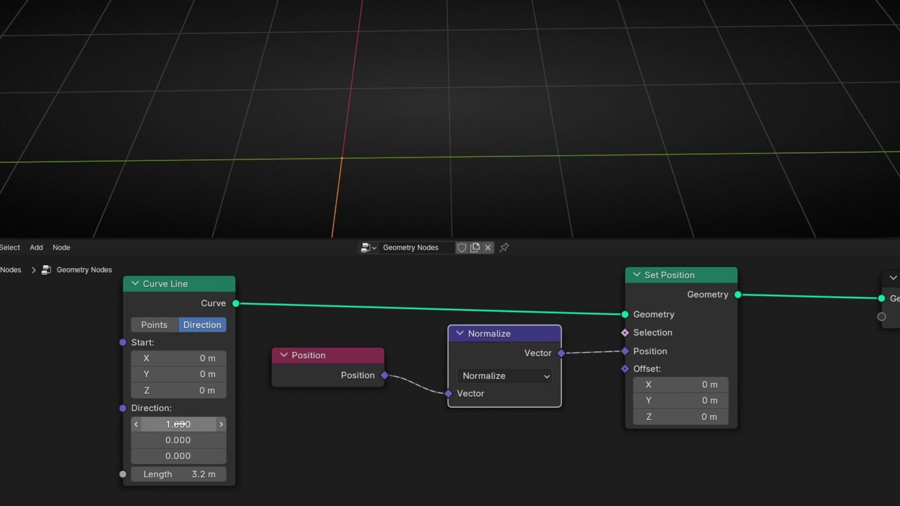
Draw an annotation arrow beside the normalized line, pointing along the positive X axis
{"action": "middle_click_drag", "start_coordinate": [225, 181], "coordinate": [347, 146]}
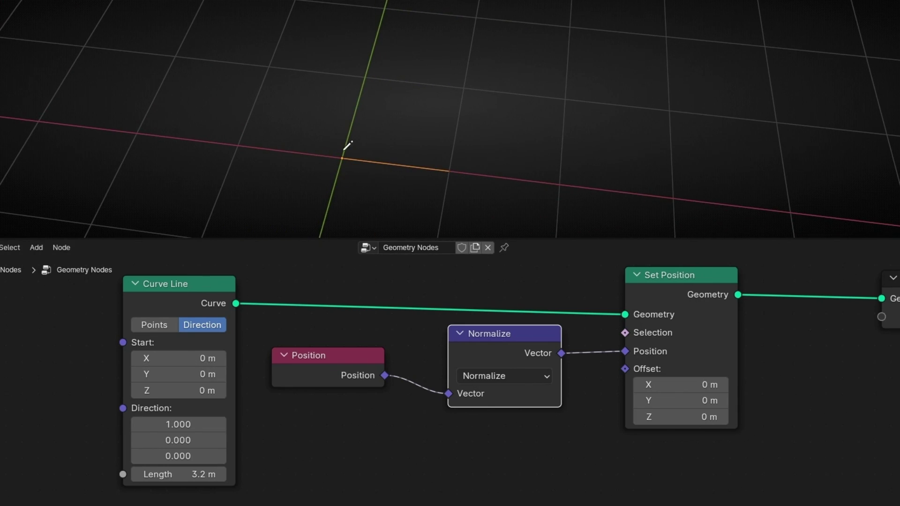
{"action": "left_click_drag", "start_coordinate": [348, 143], "coordinate": [488, 152]}
{"action": "mouse_move", "coordinate": [449, 137]}
{"action": "left_mouse_down"}
{"action": "mouse_move", "coordinate": [482, 150]}
{"action": "mouse_move", "coordinate": [461, 159]}
{"action": "left_mouse_up"}
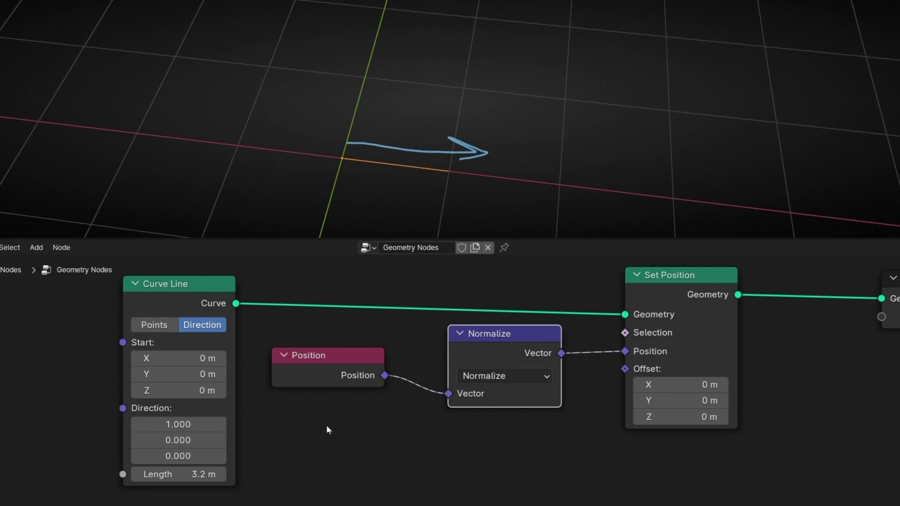
{"action": "mouse_move", "coordinate": [308, 199]}
{"action": "middle_mouse_down"}
{"action": "mouse_move", "coordinate": [539, 177]}
{"action": "mouse_move", "coordinate": [492, 169]}
{"action": "middle_mouse_up"}
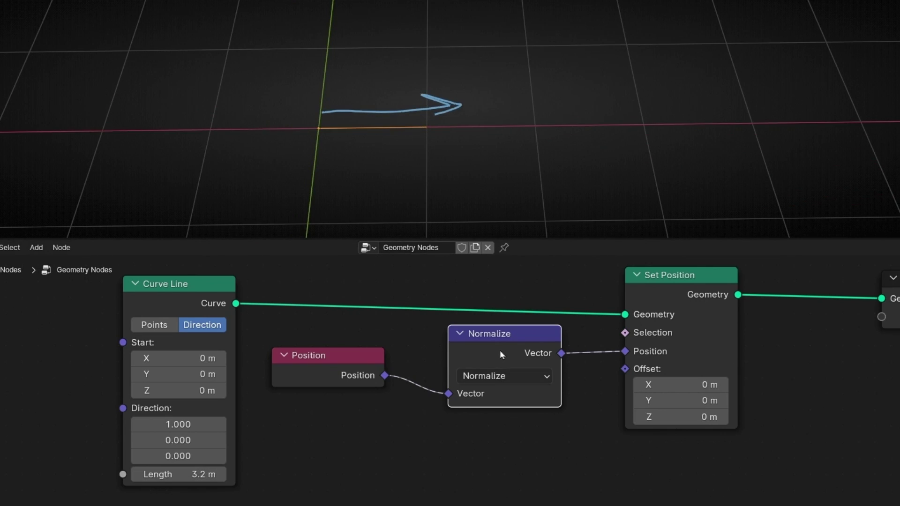
Mute the Normalize node to compare the line's original length, and re-enable the node
{"action": "key", "text": "m"}
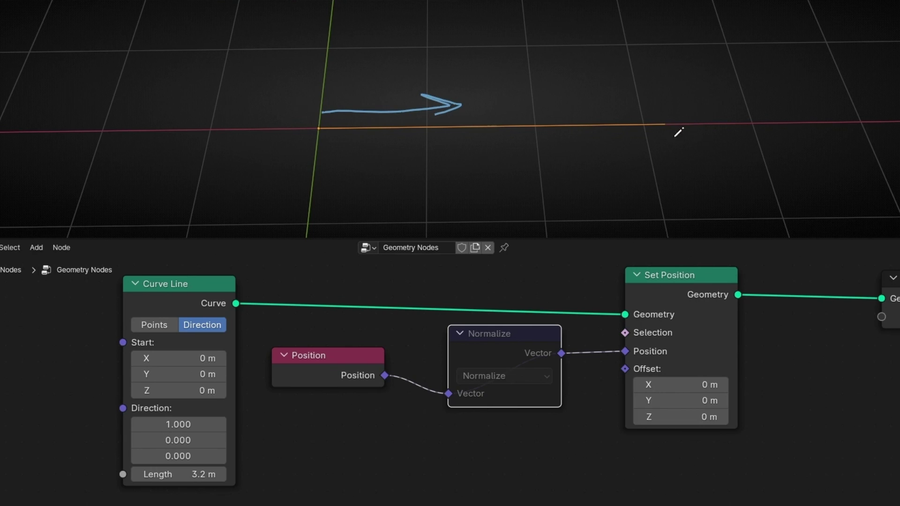
{"action": "left_click_drag", "start_coordinate": [492, 335], "coordinate": [470, 339]}
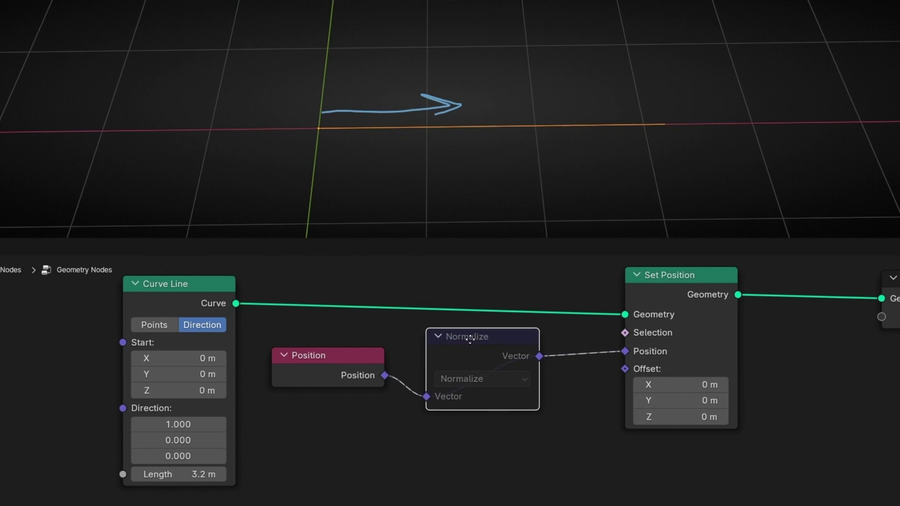
{"action": "key", "text": "m"}
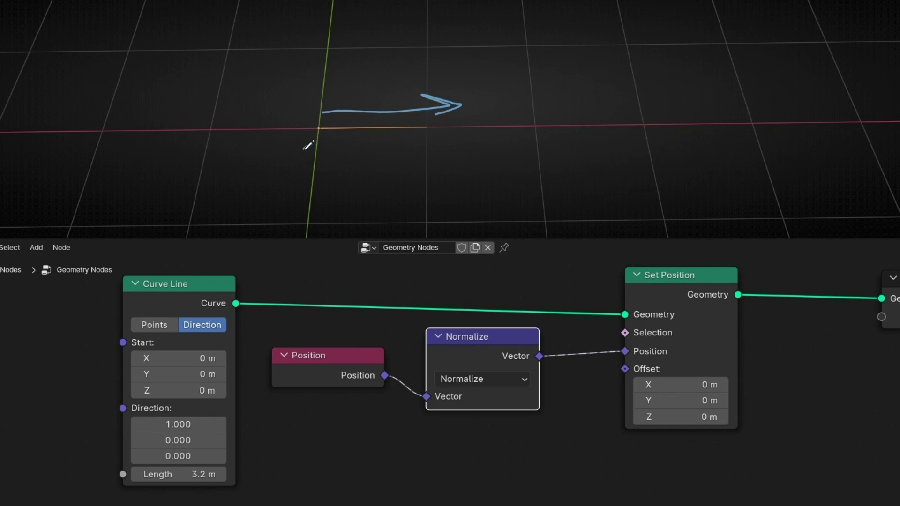
Mark both endpoints of the normalized line with annotations and add a freehand stroke below it
{"action": "left_click_drag", "start_coordinate": [316, 143], "coordinate": [313, 141]}
{"action": "mouse_move", "coordinate": [417, 148]}
{"action": "left_mouse_down"}
{"action": "mouse_move", "coordinate": [429, 139]}
{"action": "mouse_move", "coordinate": [428, 151]}
{"action": "left_mouse_up"}
{"action": "mouse_move", "coordinate": [330, 173]}
{"action": "left_mouse_down"}
{"action": "mouse_move", "coordinate": [355, 201]}
{"action": "mouse_move", "coordinate": [378, 185]}
{"action": "mouse_move", "coordinate": [406, 201]}
{"action": "left_mouse_up"}
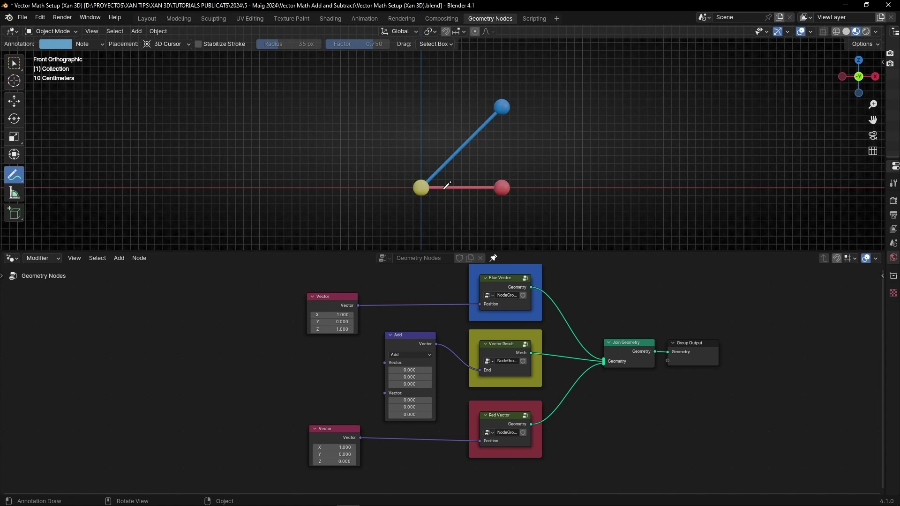
In the vector math setup, circle the blue vector's endpoint and annotate its X and Z components with arrows from the origin
{"action": "scroll", "coordinate": [395, 305], "scroll_direction": "up", "scroll_amount": 3}
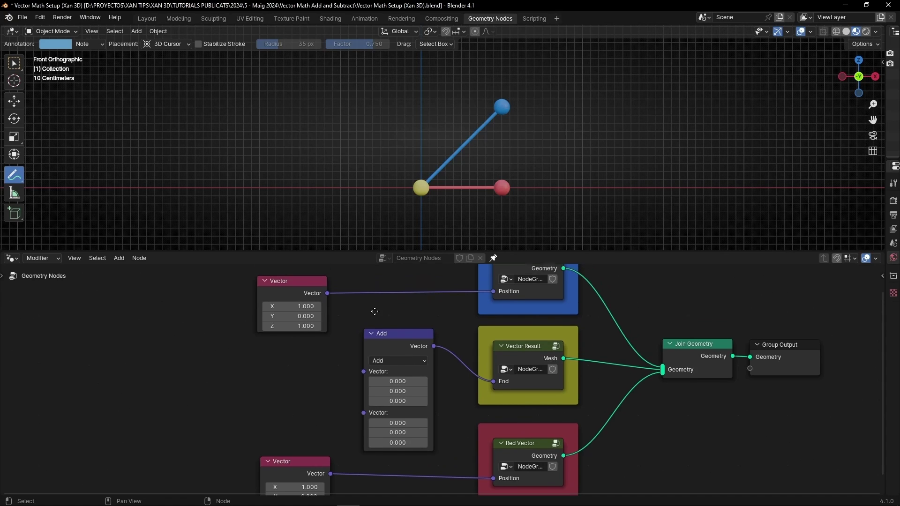
{"action": "mouse_move", "coordinate": [518, 101]}
{"action": "left_mouse_down"}
{"action": "mouse_move", "coordinate": [481, 109]}
{"action": "mouse_move", "coordinate": [499, 101]}
{"action": "left_mouse_up"}
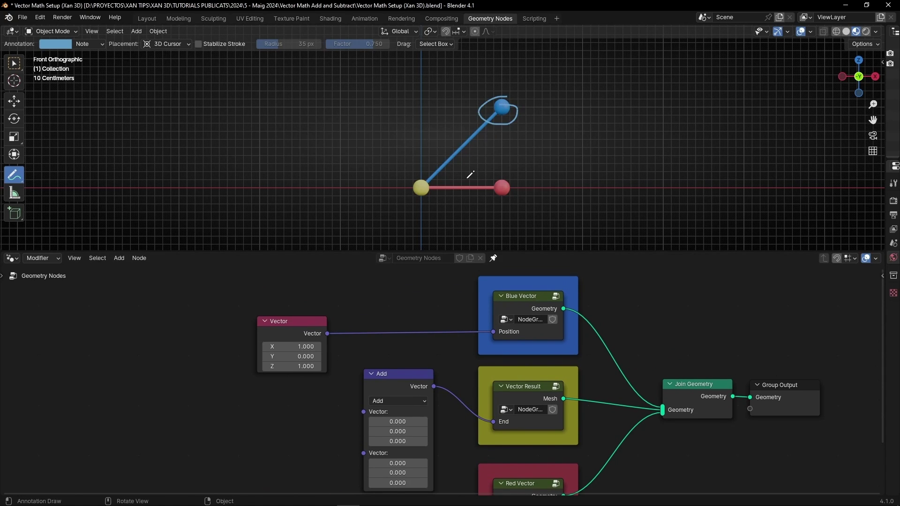
{"action": "mouse_move", "coordinate": [416, 209]}
{"action": "left_mouse_down"}
{"action": "mouse_move", "coordinate": [514, 207]}
{"action": "mouse_move", "coordinate": [514, 199]}
{"action": "mouse_move", "coordinate": [508, 215]}
{"action": "left_mouse_up"}
{"action": "mouse_move", "coordinate": [419, 199]}
{"action": "left_mouse_down"}
{"action": "mouse_move", "coordinate": [423, 104]}
{"action": "mouse_move", "coordinate": [430, 115]}
{"action": "left_mouse_up"}
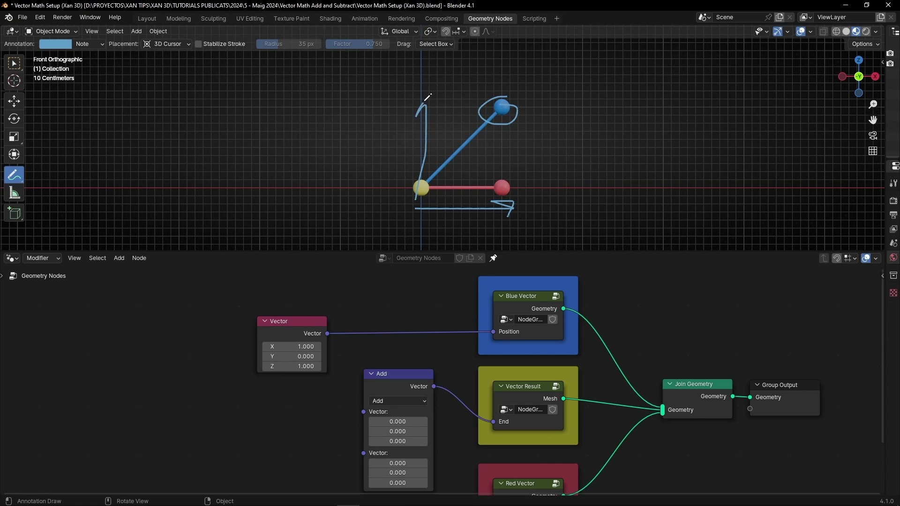
Erase the blue vector's annotations and mark the red vector's X component with a temporary annotation along it
{"action": "mouse_move", "coordinate": [509, 129]}
{"action": "left_mouse_down", "text": "ctrl"}
{"action": "mouse_move", "coordinate": [428, 238]}
{"action": "mouse_move", "coordinate": [497, 218]}
{"action": "left_mouse_up", "text": "ctrl"}
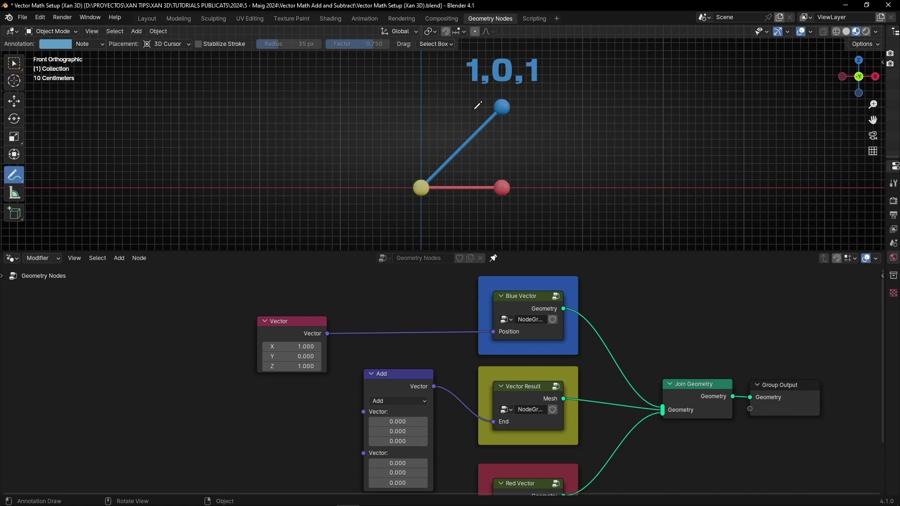
{"action": "middle_click_drag", "start_coordinate": [449, 388], "coordinate": [455, 280]}
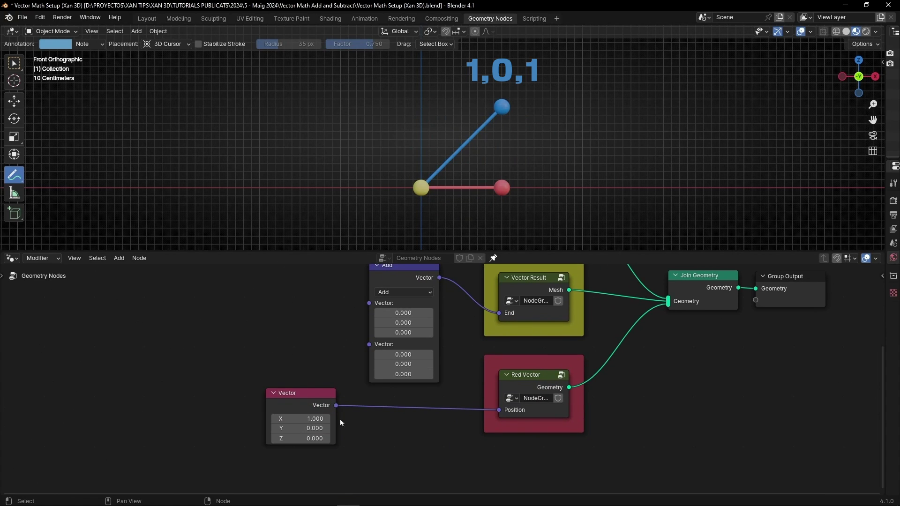
{"action": "left_click_drag", "start_coordinate": [416, 207], "coordinate": [512, 201]}
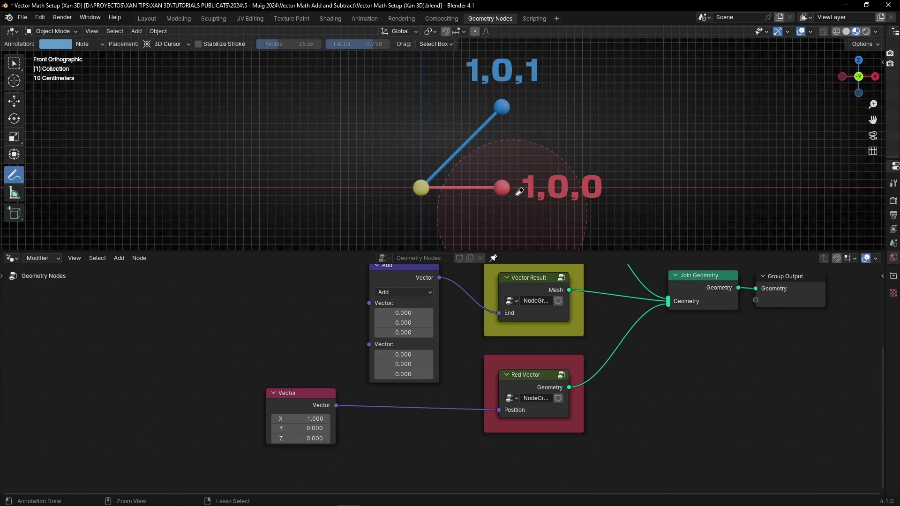
Feed the blue vector's Vector node into the first input of the Add node
{"action": "middle_click_drag", "start_coordinate": [329, 292], "coordinate": [329, 360]}
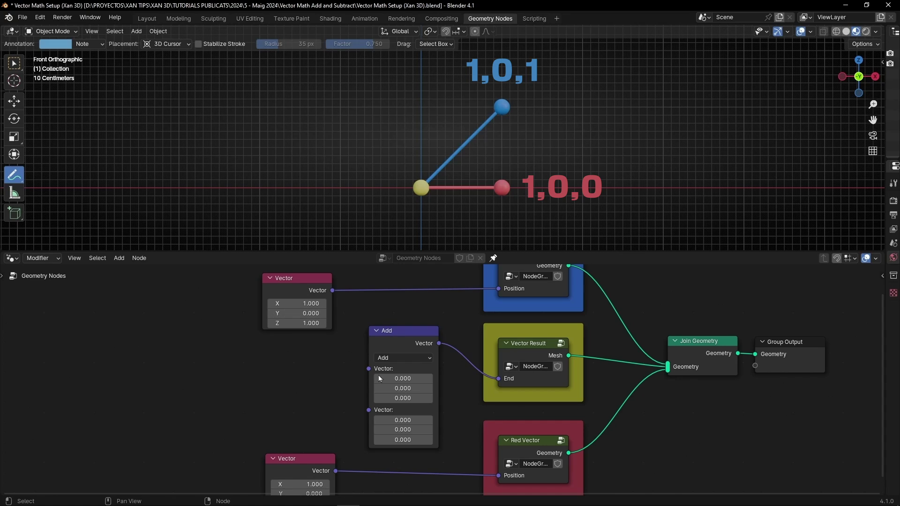
{"action": "left_click_drag", "start_coordinate": [331, 291], "coordinate": [362, 366]}
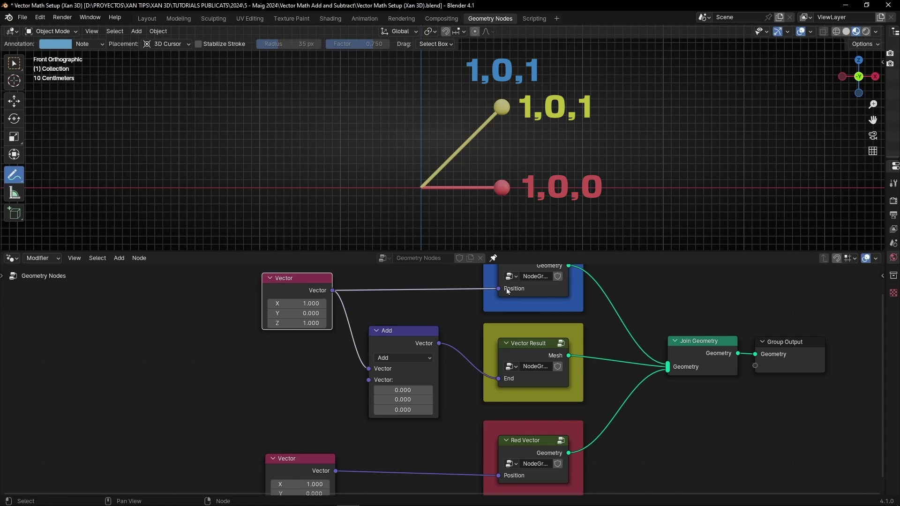
{"action": "mouse_move", "coordinate": [507, 290]}
Try feeding the red vector's Vector node into Add's second input and circling the result's endpoint, and undo both
{"action": "left_click_drag", "start_coordinate": [334, 471], "coordinate": [369, 380]}
{"action": "mouse_move", "coordinate": [597, 98]}
{"action": "left_mouse_down"}
{"action": "mouse_move", "coordinate": [585, 124]}
{"action": "mouse_move", "coordinate": [589, 106]}
{"action": "left_mouse_up"}
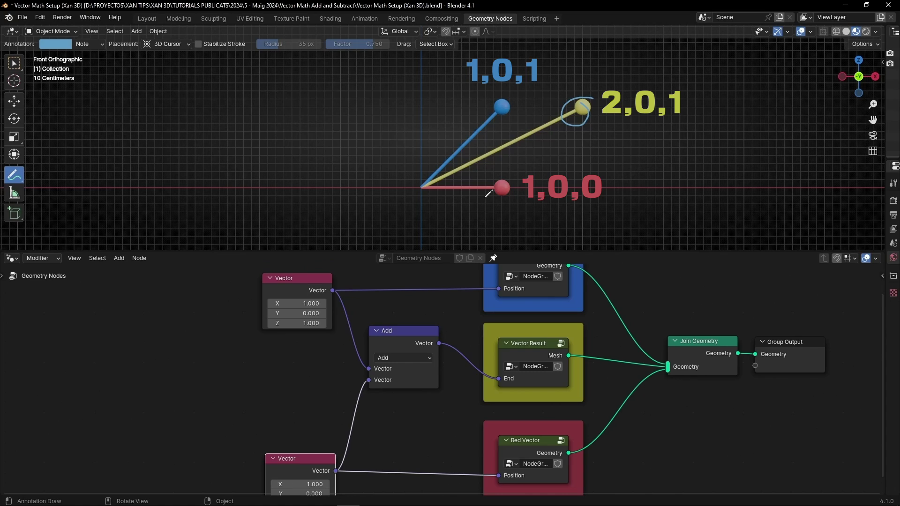
{"action": "key", "text": "ctrl+z"}
{"action": "key", "text": "ctrl+z"}
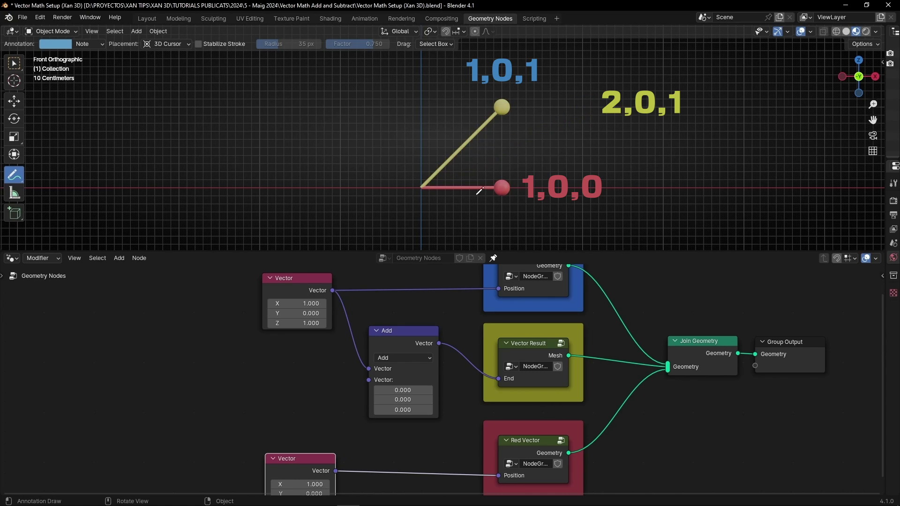
Annotate the red vector with a loop and the matching offset from the yellow endpoint, plus an arrow and the note "x= +1"
{"action": "mouse_move", "coordinate": [507, 177]}
{"action": "left_mouse_down"}
{"action": "mouse_move", "coordinate": [426, 181]}
{"action": "mouse_move", "coordinate": [506, 199]}
{"action": "mouse_move", "coordinate": [512, 178]}
{"action": "left_mouse_up"}
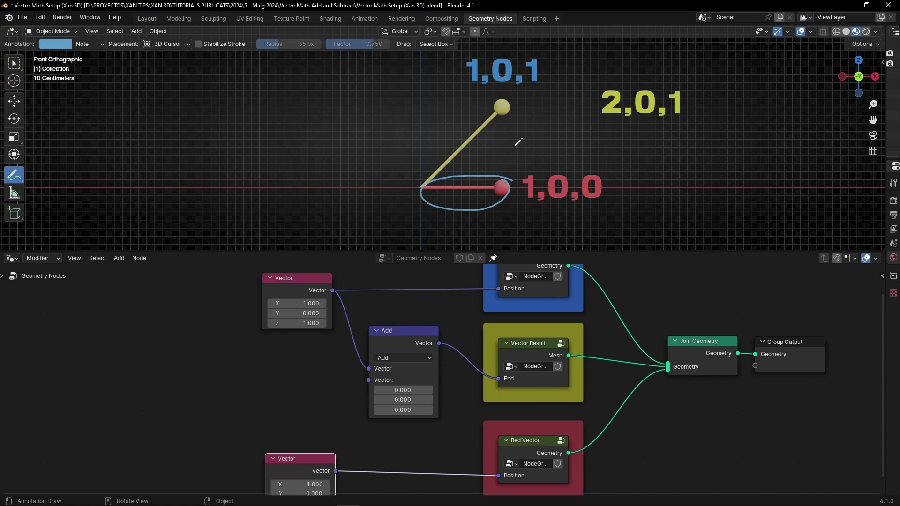
{"action": "mouse_move", "coordinate": [594, 98]}
{"action": "left_mouse_down"}
{"action": "mouse_move", "coordinate": [507, 106]}
{"action": "mouse_move", "coordinate": [589, 100]}
{"action": "left_mouse_up"}
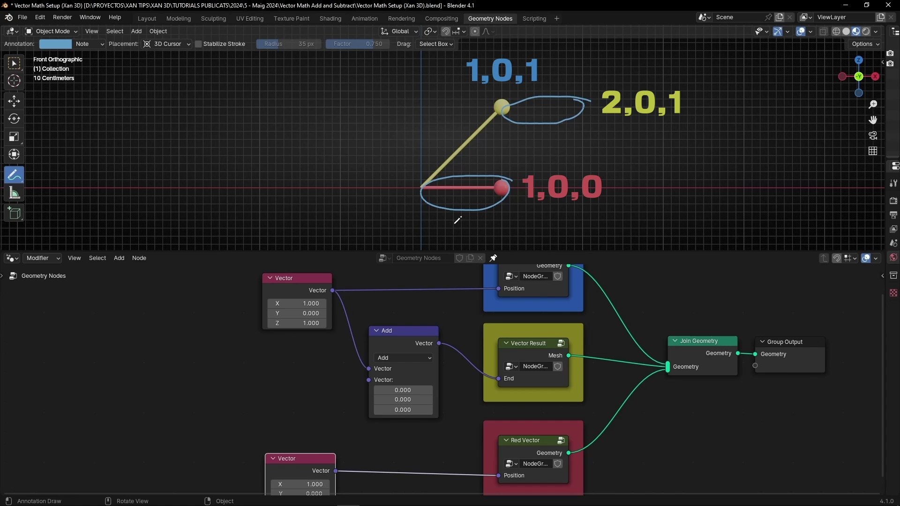
{"action": "mouse_move", "coordinate": [432, 224]}
{"action": "left_mouse_down"}
{"action": "mouse_move", "coordinate": [518, 226]}
{"action": "mouse_move", "coordinate": [506, 234]}
{"action": "left_mouse_up"}
{"action": "mouse_move", "coordinate": [562, 217]}
{"action": "left_mouse_down"}
{"action": "mouse_move", "coordinate": [546, 230]}
{"action": "mouse_move", "coordinate": [576, 221]}
{"action": "mouse_move", "coordinate": [612, 232]}
{"action": "left_mouse_up"}
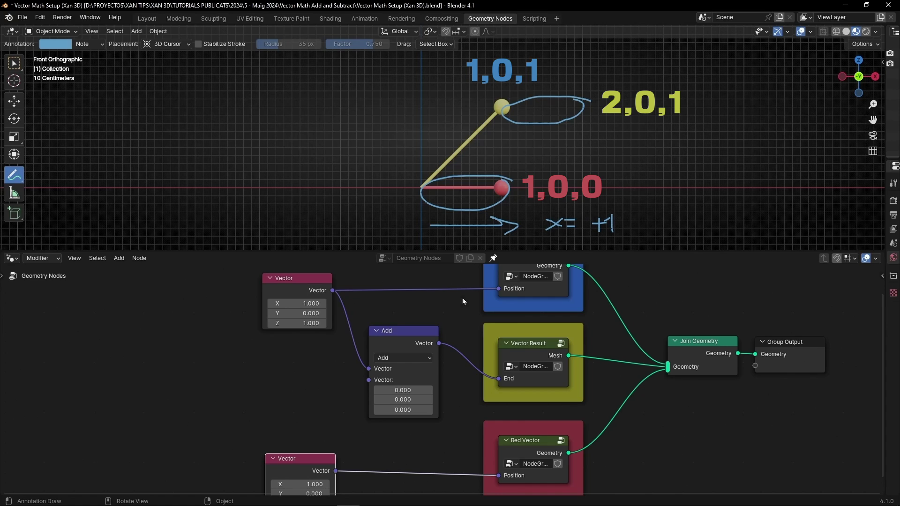
Connect the red vector's Vector node to Add's second input and clear the annotations from the viewport
{"action": "left_click_drag", "start_coordinate": [336, 470], "coordinate": [369, 380]}
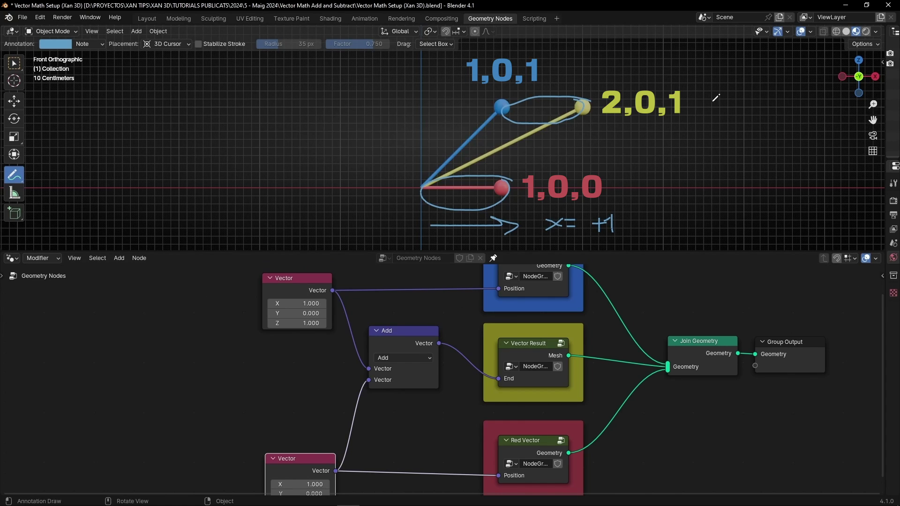
{"action": "key", "text": "Delete"}
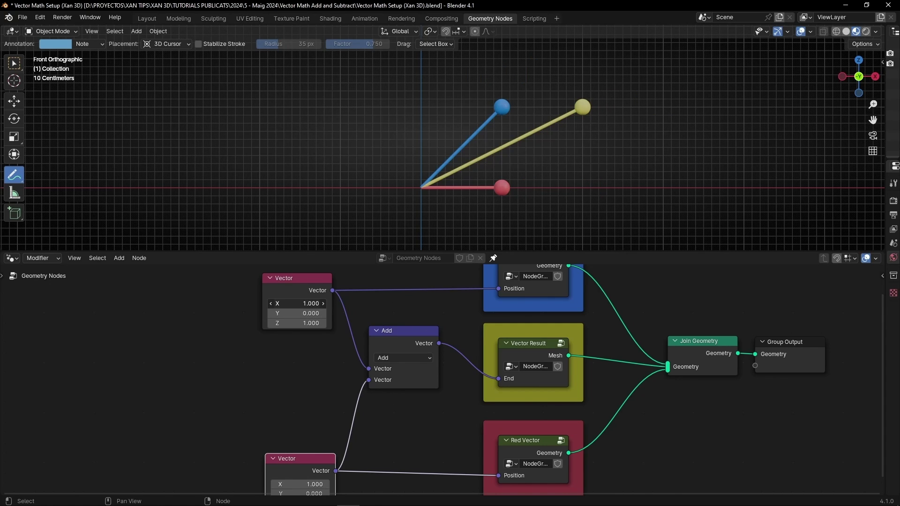
{"action": "mouse_move", "coordinate": [300, 303]}
{"action": "left_mouse_down"}
{"action": "mouse_move", "coordinate": [211, 303]}
{"action": "mouse_move", "coordinate": [385, 303]}
{"action": "mouse_move", "coordinate": [281, 303]}
{"action": "mouse_move", "coordinate": [312, 304]}
{"action": "left_mouse_up"}
Switch the Add node's operation to Subtract, and detach and reattach the red vector to compare the result
{"action": "left_click", "coordinate": [393, 359]}
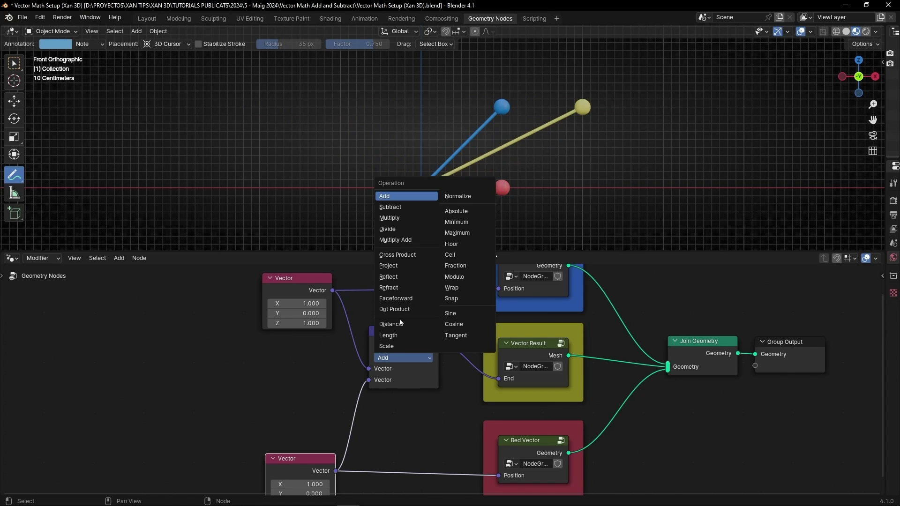
{"action": "left_click", "coordinate": [405, 209]}
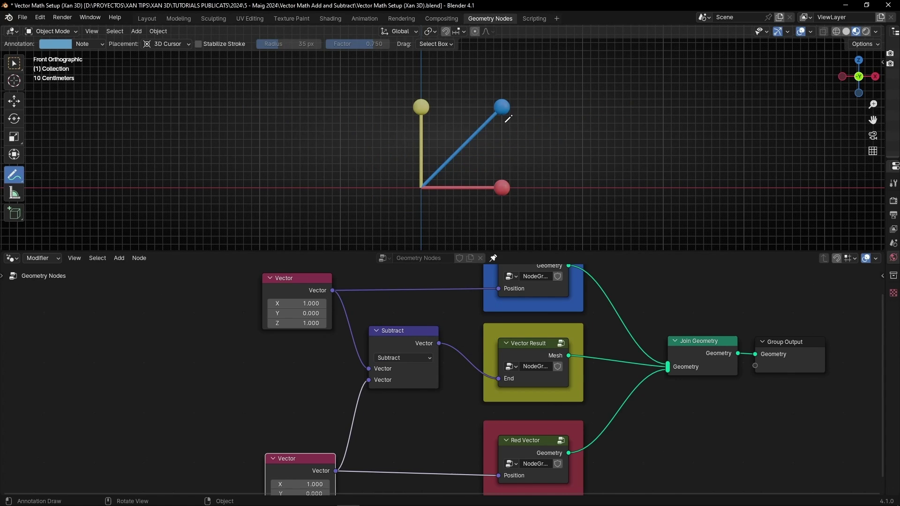
{"action": "left_click_drag", "start_coordinate": [369, 380], "coordinate": [358, 310]}
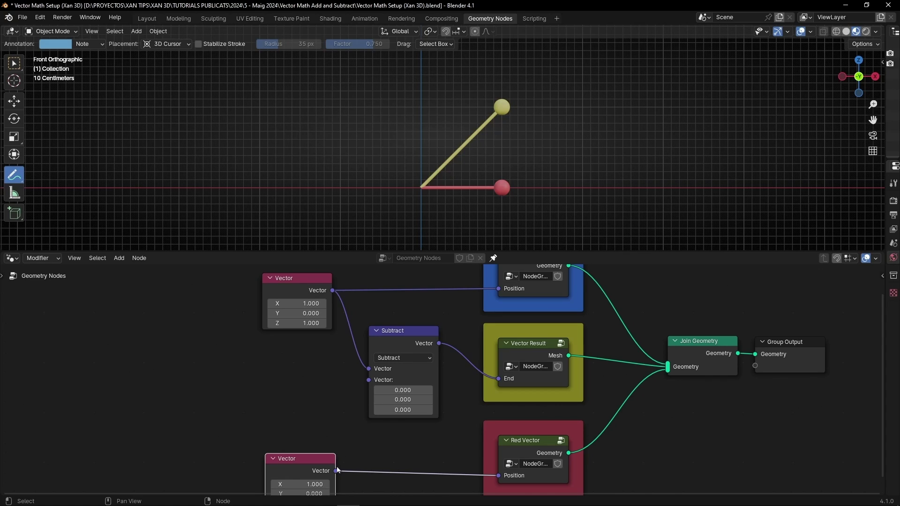
{"action": "left_click_drag", "start_coordinate": [335, 471], "coordinate": [369, 380]}
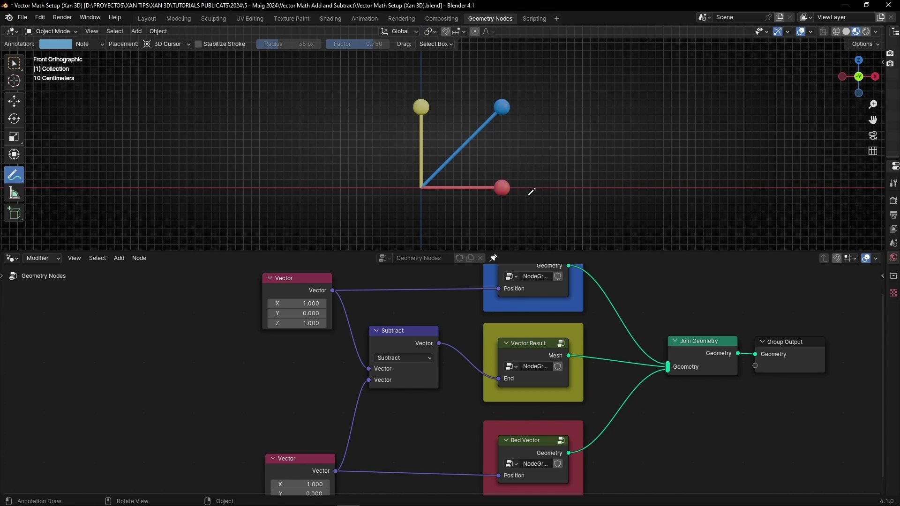
Sketch temporary annotation strokes starting at the blue vector's endpoint, undoing the first one
{"action": "mouse_move", "coordinate": [503, 106]}
{"action": "left_mouse_down"}
{"action": "mouse_move", "coordinate": [574, 107]}
{"action": "mouse_move", "coordinate": [570, 98]}
{"action": "left_mouse_up"}
{"action": "key", "text": "ctrl+z"}
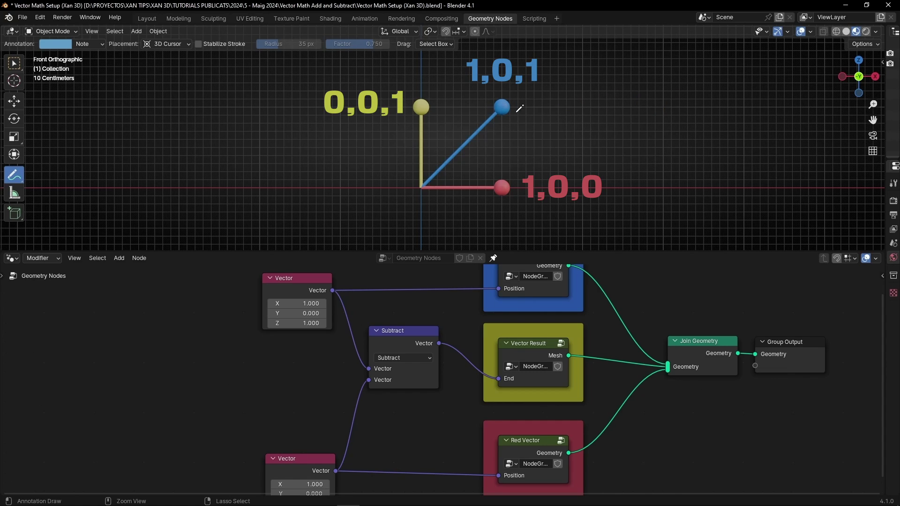
{"action": "mouse_move", "coordinate": [504, 108]}
{"action": "left_mouse_down"}
{"action": "mouse_move", "coordinate": [428, 107]}
{"action": "mouse_move", "coordinate": [433, 101]}
{"action": "mouse_move", "coordinate": [589, 152]}
{"action": "left_mouse_up"}
Switch the vector math operation back to Add, and set X to 3.3 for the blue vector and 3.8 for the red vector
{"action": "left_click", "coordinate": [398, 358]}
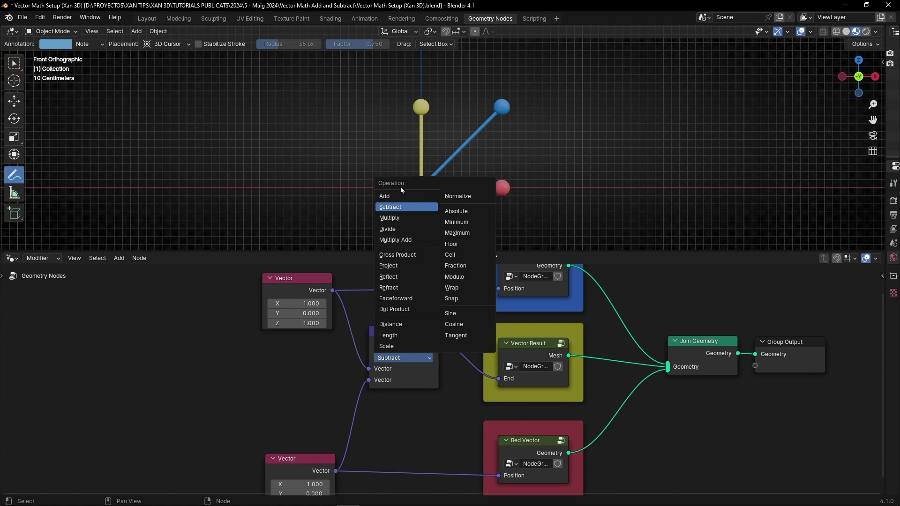
{"action": "left_click", "coordinate": [400, 196]}
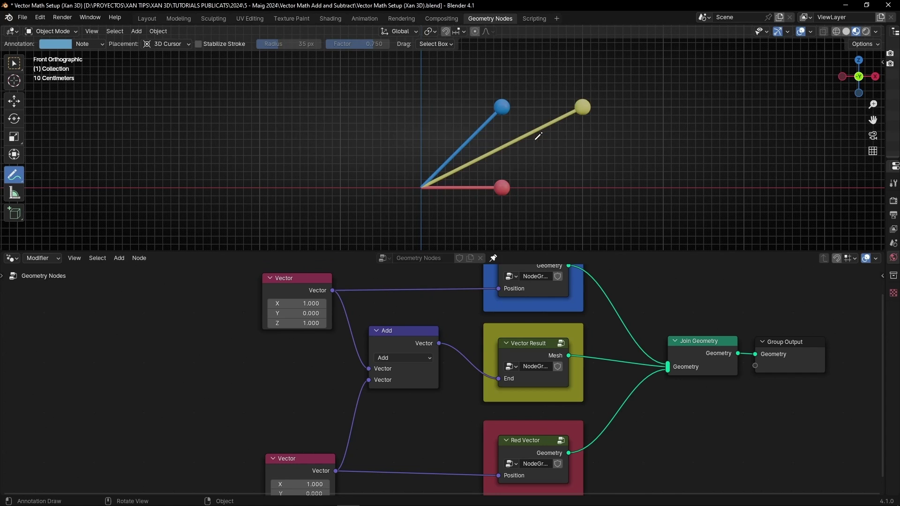
{"action": "left_click", "coordinate": [300, 303]}
{"action": "type", "text": "3.3"}
{"action": "key", "text": "Return"}
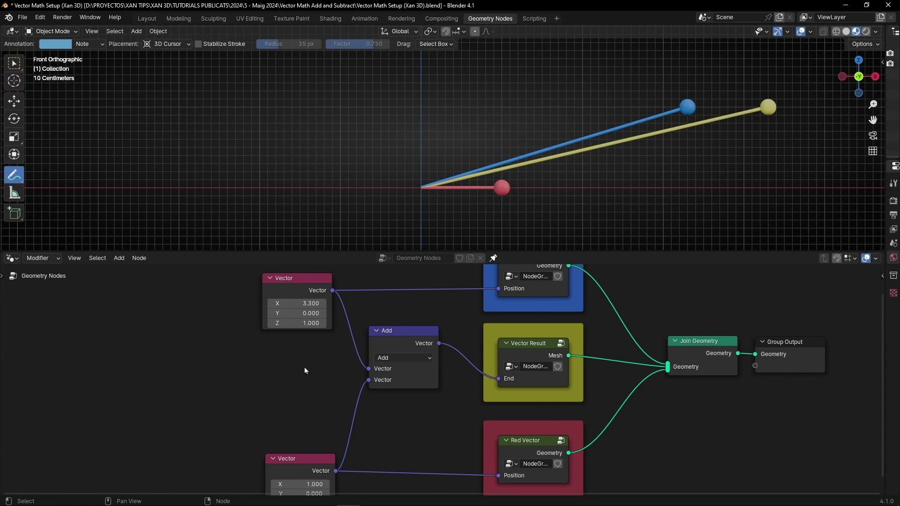
{"action": "left_click", "coordinate": [303, 484]}
{"action": "type", "text": "3.8"}
{"action": "key", "text": "Return"}
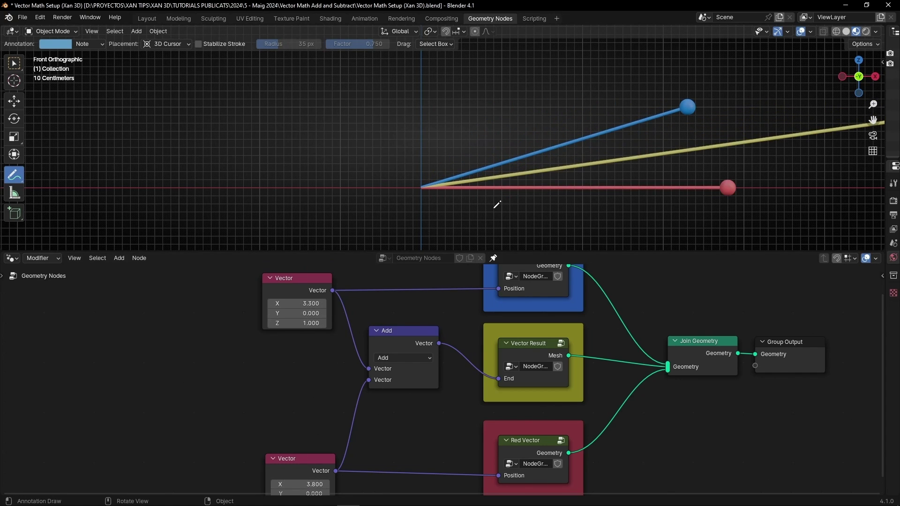
{"action": "scroll", "coordinate": [531, 174], "scroll_direction": "down", "scroll_amount": 3}
{"action": "middle_click_drag", "start_coordinate": [531, 174], "coordinate": [432, 187], "text": "shift"}
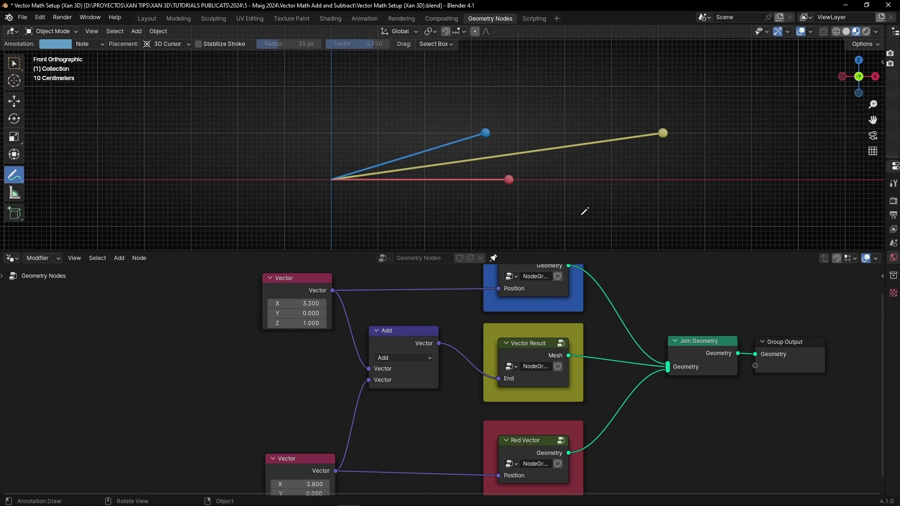
Duplicate the Add node, insert the copy before Vector Result, and set its operation to Normalize
{"action": "left_click_drag", "start_coordinate": [390, 338], "coordinate": [371, 353]}
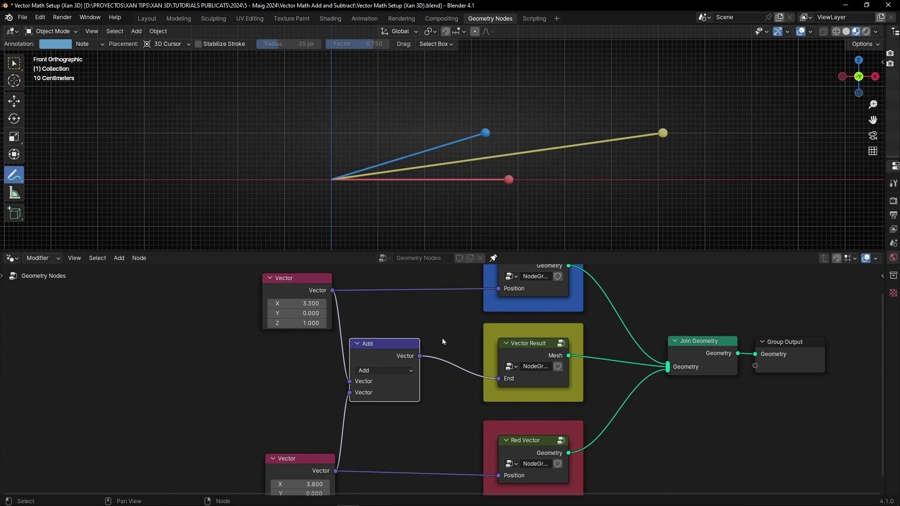
{"action": "key", "text": "shift+d"}
{"action": "left_click", "coordinate": [484, 348]}
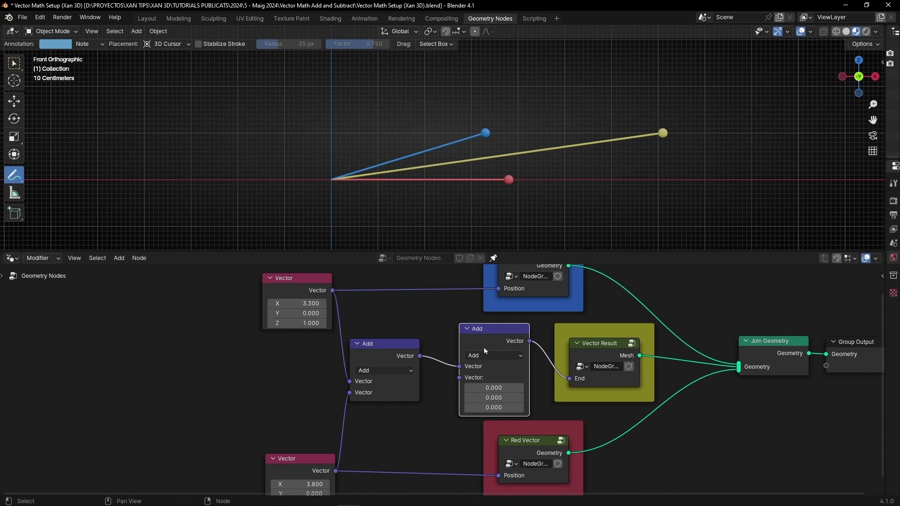
{"action": "left_click", "coordinate": [485, 356]}
{"action": "left_click", "coordinate": [556, 196]}
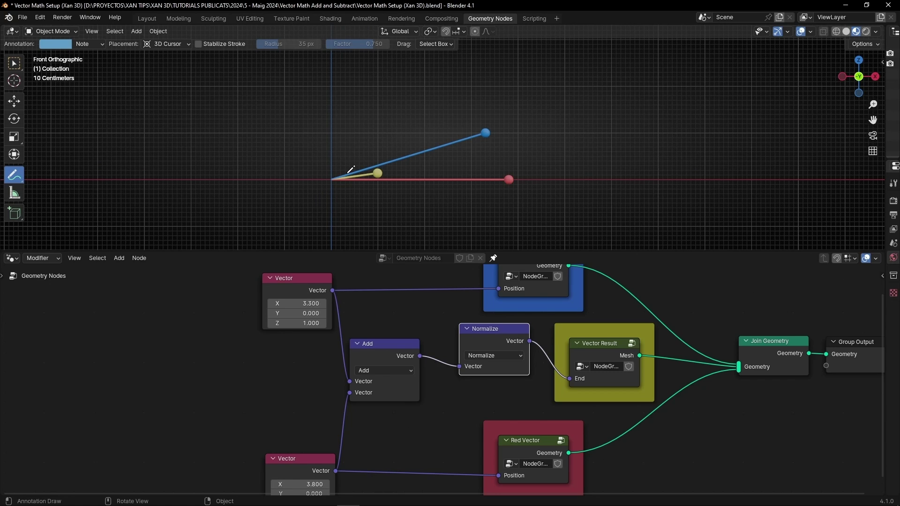
{"action": "scroll", "coordinate": [356, 187], "scroll_direction": "up", "scroll_amount": 3}
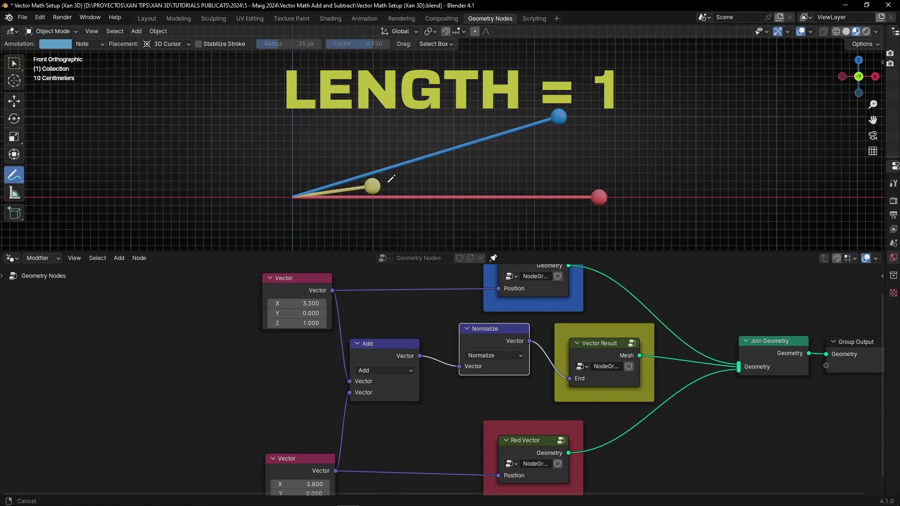
Set the blue vector's X to -1 and the red vector's X to 0.1 and Z to 1
{"action": "left_click_drag", "start_coordinate": [304, 301], "coordinate": [308, 321]}
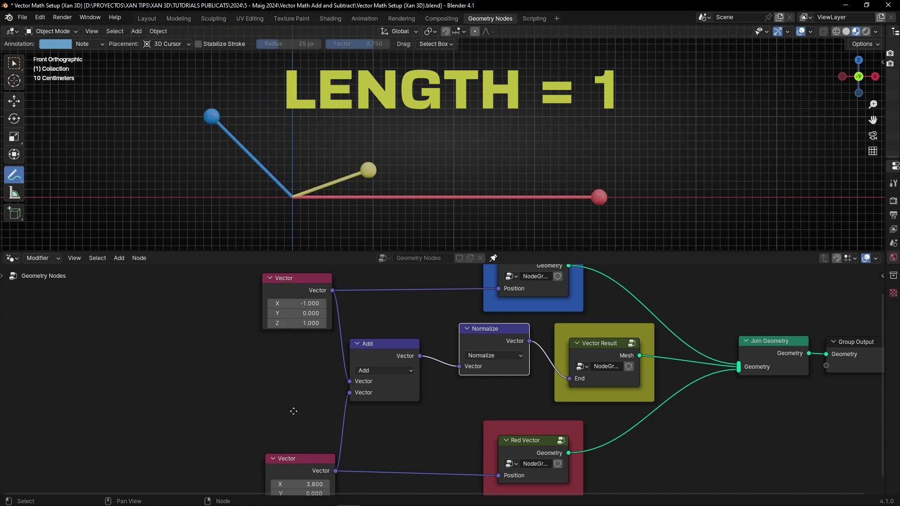
{"action": "middle_click_drag", "start_coordinate": [283, 477], "coordinate": [286, 438]}
{"action": "left_click_drag", "start_coordinate": [303, 447], "coordinate": [319, 466]}
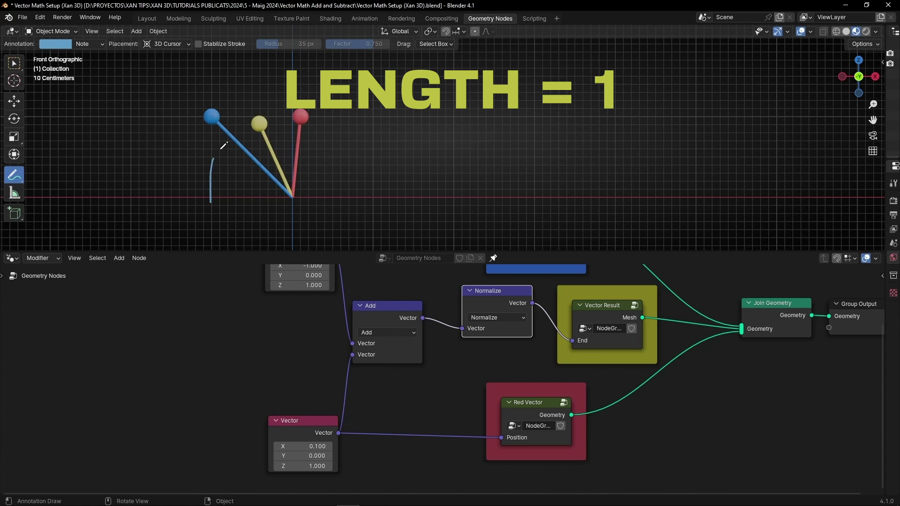
Compare the normalized result with a temporary circle sketched around the origin while setting the red vector's X to 3.1
{"action": "left_click_drag", "start_coordinate": [222, 148], "coordinate": [362, 139]}
{"action": "mouse_move", "coordinate": [352, 242]}
{"action": "left_mouse_down"}
{"action": "mouse_move", "coordinate": [227, 202]}
{"action": "mouse_move", "coordinate": [237, 163]}
{"action": "left_mouse_up"}
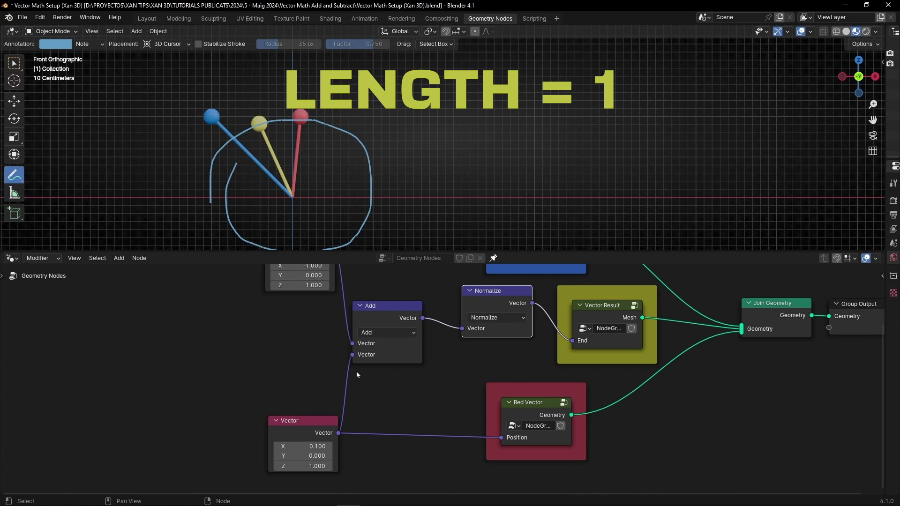
{"action": "mouse_move", "coordinate": [304, 447]}
{"action": "left_mouse_down"}
{"action": "mouse_move", "coordinate": [332, 447]}
{"action": "mouse_move", "coordinate": [283, 447]}
{"action": "mouse_move", "coordinate": [318, 447]}
{"action": "left_mouse_up"}
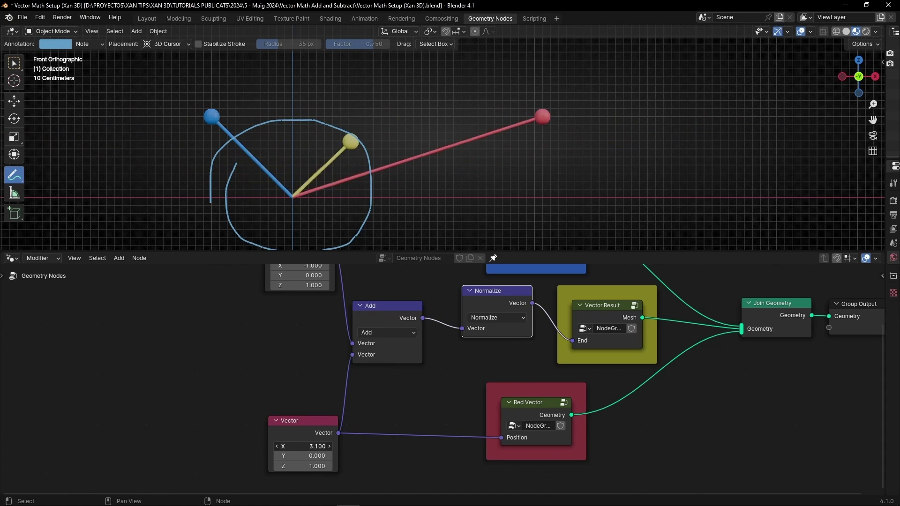
{"action": "mouse_move", "coordinate": [384, 141]}
{"action": "left_mouse_down", "text": "ctrl"}
{"action": "mouse_move", "coordinate": [211, 197]}
{"action": "mouse_move", "coordinate": [257, 103]}
{"action": "left_mouse_up", "text": "ctrl"}
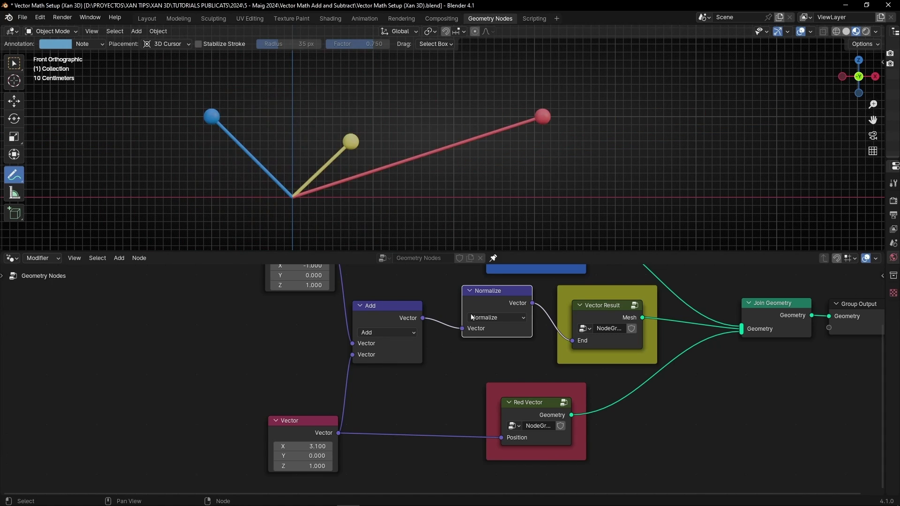
Move the Normalize node closer to the Add node and set the red vector's X to 2
{"action": "left_click_drag", "start_coordinate": [481, 291], "coordinate": [463, 311]}
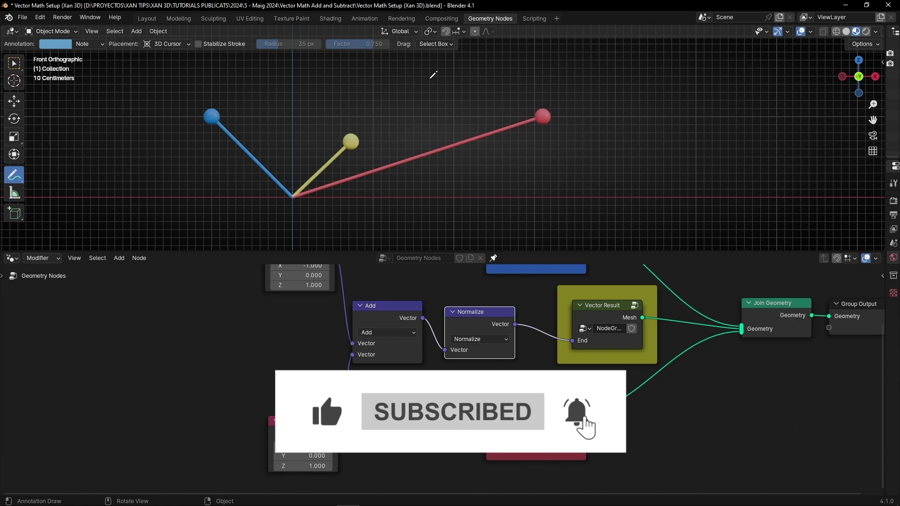
{"action": "mouse_move", "coordinate": [299, 448]}
{"action": "left_mouse_down"}
{"action": "mouse_move", "coordinate": [328, 448]}
{"action": "mouse_move", "coordinate": [267, 447]}
{"action": "mouse_move", "coordinate": [291, 448]}
{"action": "left_mouse_up"}
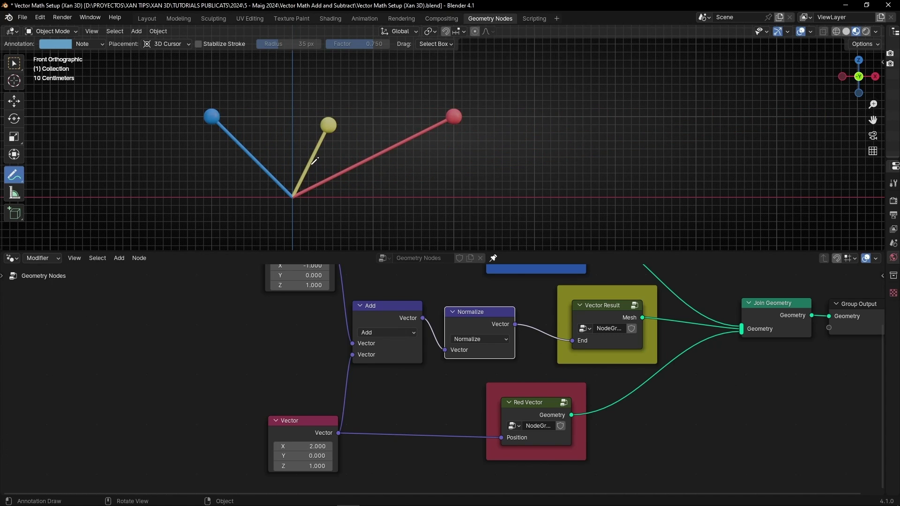
Duplicate the Normalize node, insert the copy before Vector Result, and set its operation to Scale with a factor of 1.62
{"action": "scroll", "coordinate": [330, 355], "scroll_direction": "down", "scroll_amount": 4}
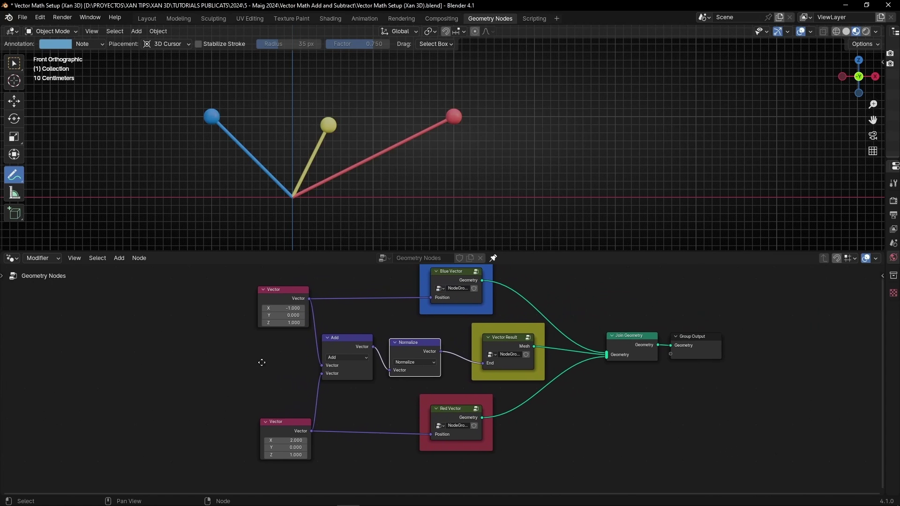
{"action": "key", "text": "shift+d"}
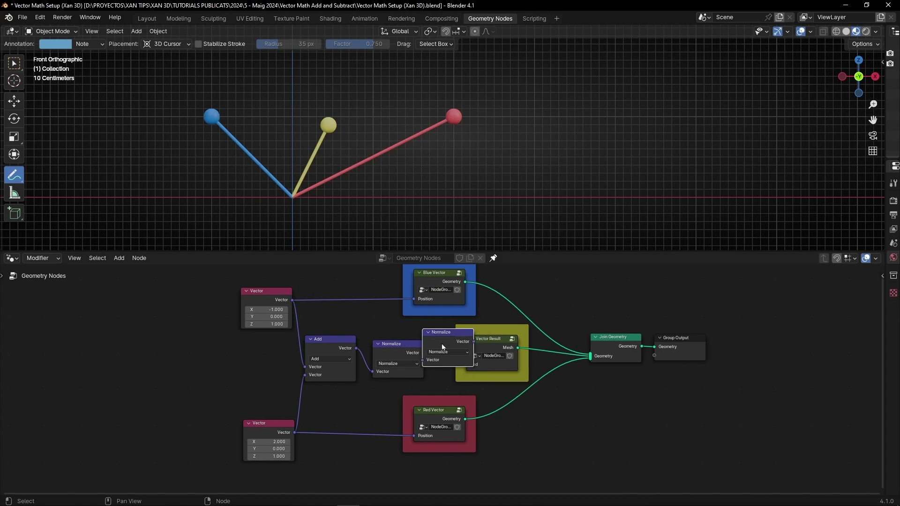
{"action": "left_click", "coordinate": [473, 349]}
{"action": "left_click", "coordinate": [474, 353]}
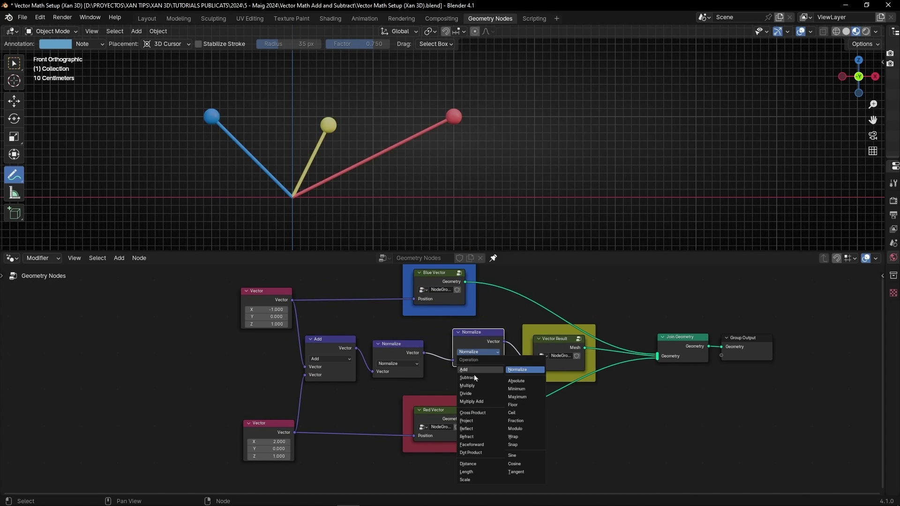
{"action": "left_click", "coordinate": [474, 481]}
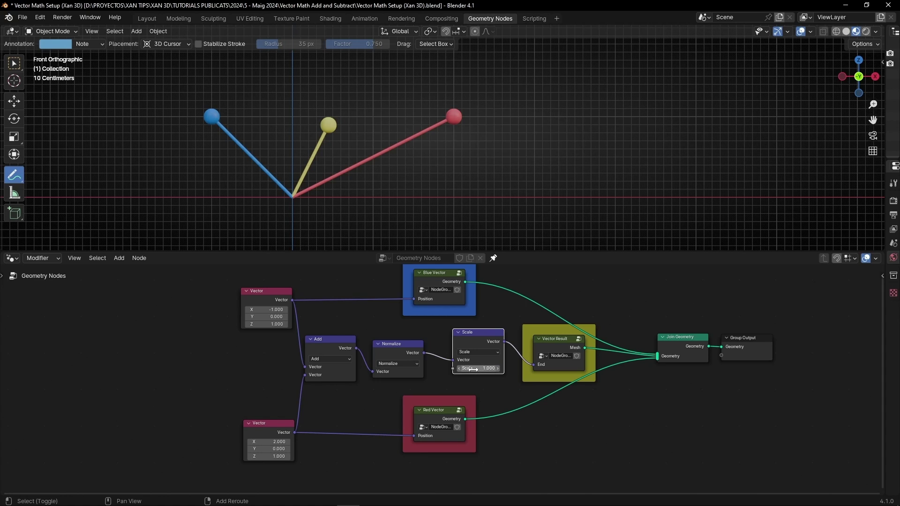
{"action": "left_click_drag", "start_coordinate": [472, 369], "coordinate": [511, 378]}
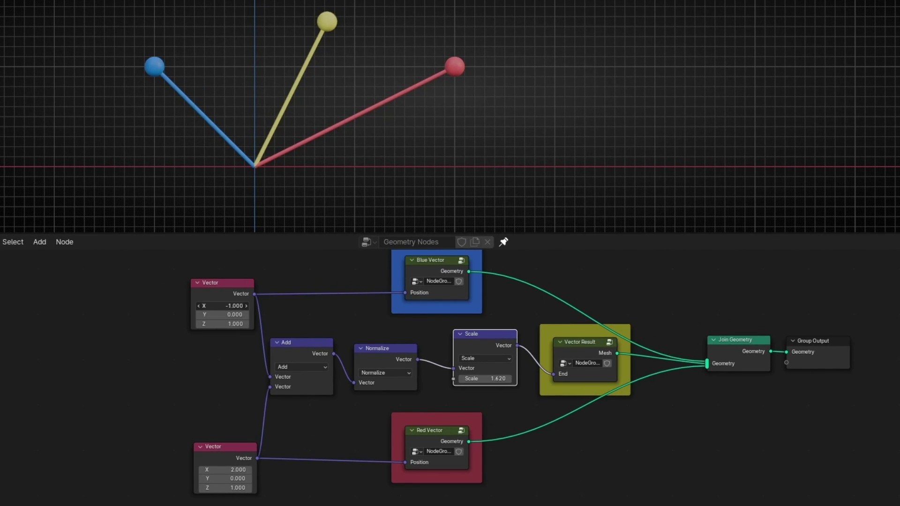
Set the blue vector's X to 7.3 and Z to -0.3, and the red vector's X to 1.3
{"action": "left_click_drag", "start_coordinate": [225, 306], "coordinate": [445, 305]}
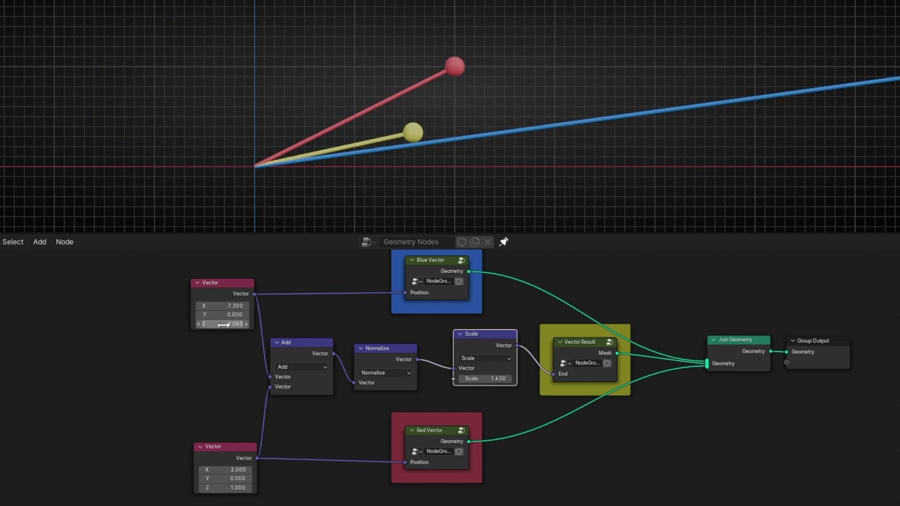
{"action": "mouse_move", "coordinate": [224, 325]}
{"action": "left_mouse_down"}
{"action": "mouse_move", "coordinate": [328, 325]}
{"action": "mouse_move", "coordinate": [197, 325]}
{"action": "mouse_move", "coordinate": [224, 324]}
{"action": "left_mouse_up"}
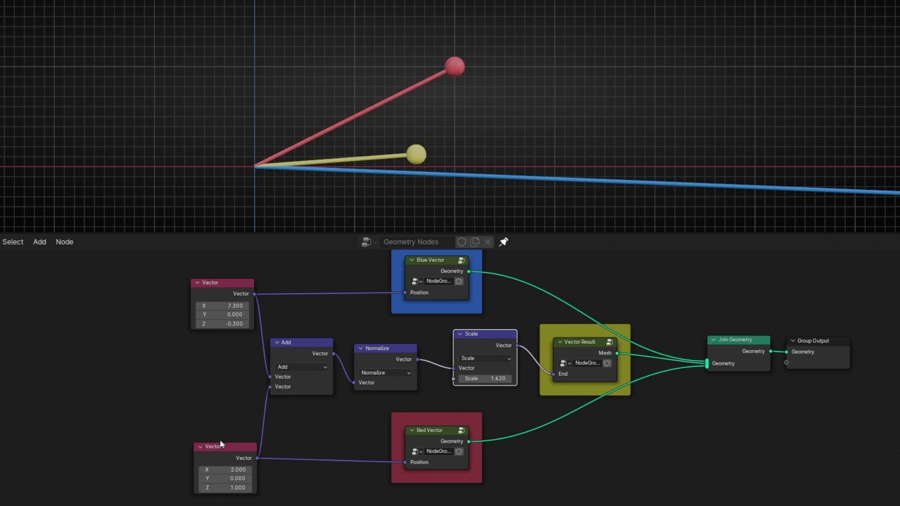
{"action": "left_click_drag", "start_coordinate": [220, 468], "coordinate": [202, 467]}
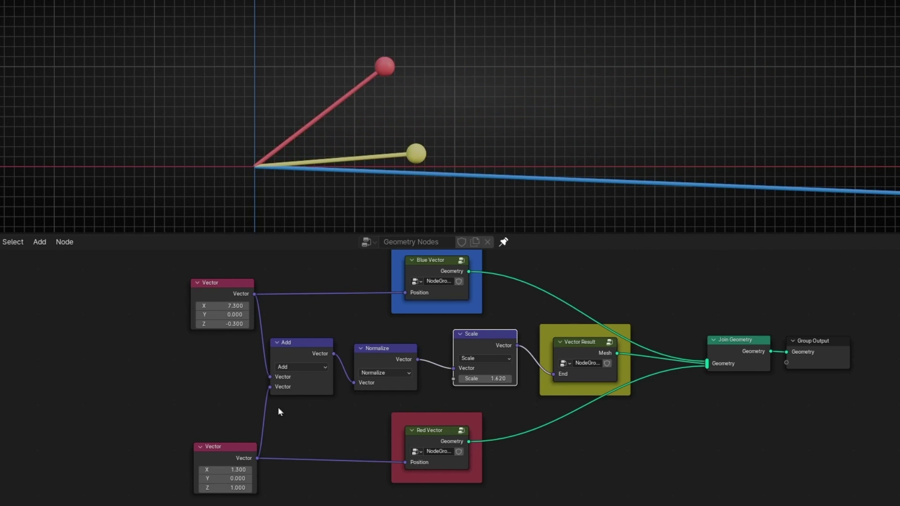
Try Subtract as the operation of the Add node and switch it to Multiply
{"action": "left_click", "coordinate": [288, 370]}
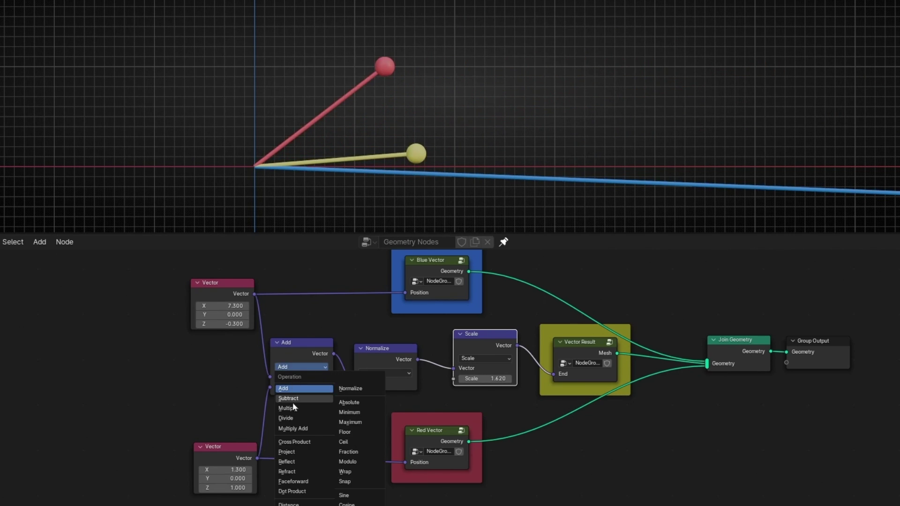
{"action": "left_click", "coordinate": [294, 401]}
{"action": "left_click", "coordinate": [295, 368]}
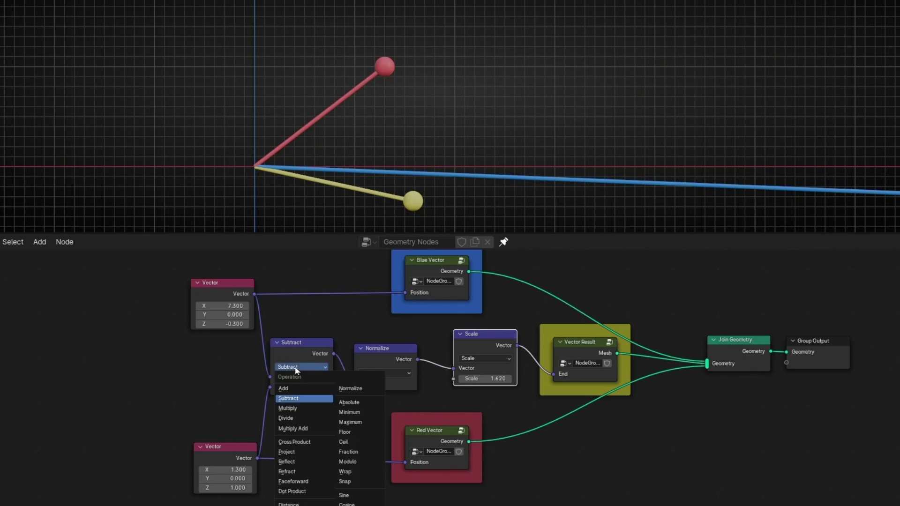
{"action": "left_click", "coordinate": [295, 409]}
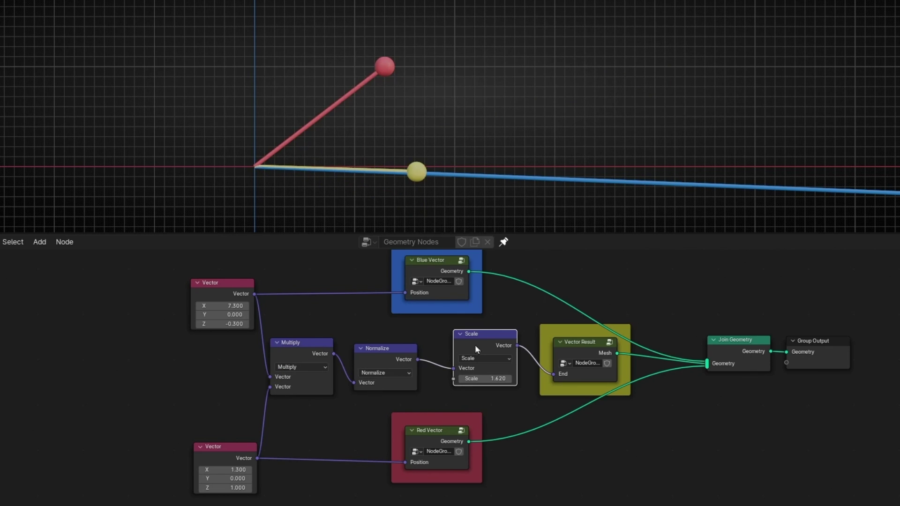
Mute the Scale and Normalize nodes so the raw Multiply output drives Vector Result
{"action": "key", "text": "m"}
{"action": "left_click", "coordinate": [401, 353]}
{"action": "key", "text": "m"}
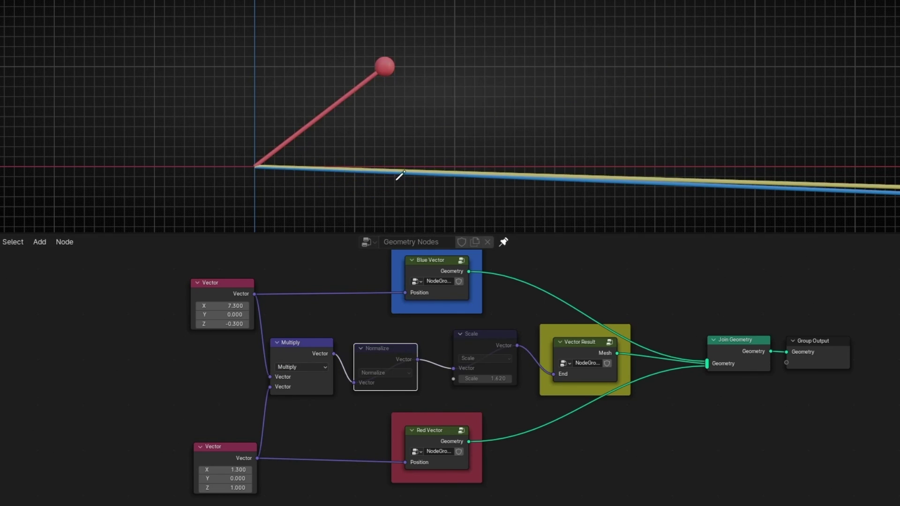
Set the blue vector's X to -3.5 and the red vector's X to 3.7
{"action": "scroll", "coordinate": [400, 170], "scroll_direction": "down", "scroll_amount": 5}
{"action": "scroll", "coordinate": [442, 140], "scroll_direction": "up", "scroll_amount": 1}
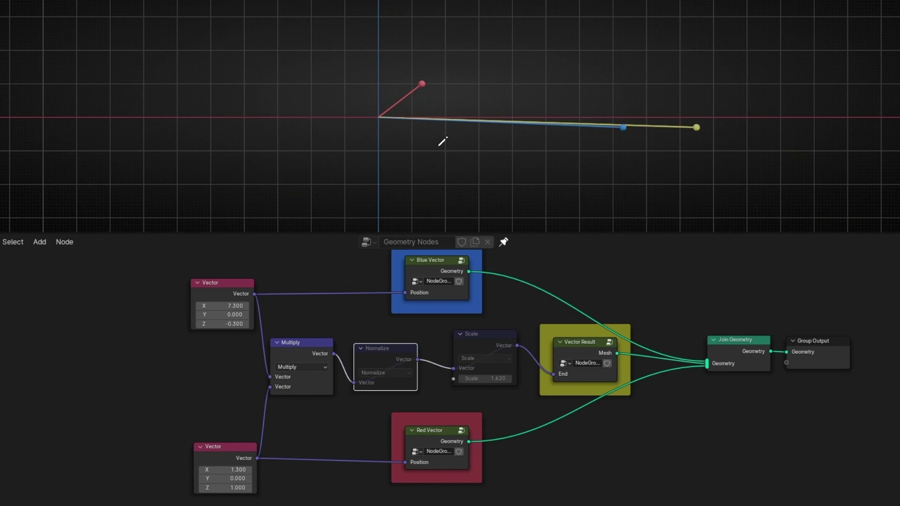
{"action": "left_click_drag", "start_coordinate": [231, 307], "coordinate": [180, 307]}
{"action": "left_click_drag", "start_coordinate": [224, 470], "coordinate": [236, 470]}
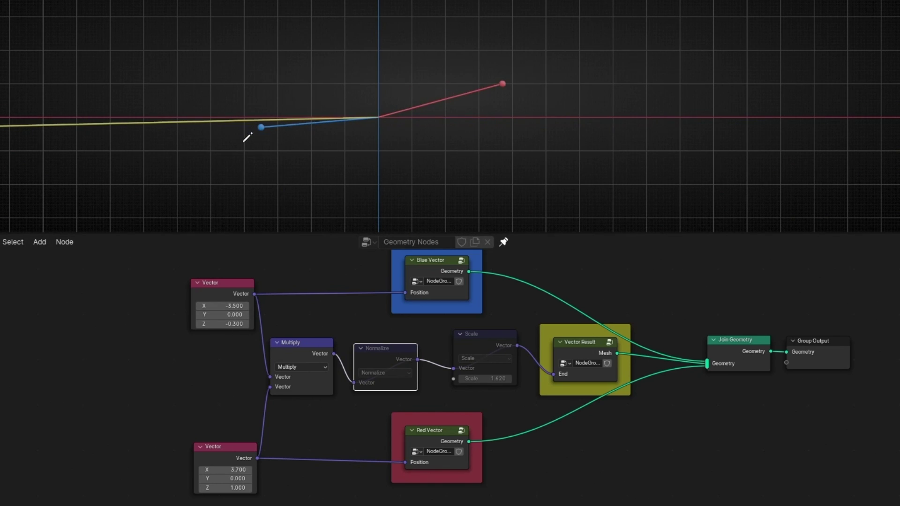
Mark the yellow result vector's tip with a temporary sketched circle while re-enabling the Normalize node
{"action": "middle_click_drag", "start_coordinate": [253, 146], "coordinate": [356, 157], "text": "shift"}
{"action": "mouse_move", "coordinate": [54, 116]}
{"action": "left_mouse_down"}
{"action": "mouse_move", "coordinate": [56, 154]}
{"action": "mouse_move", "coordinate": [30, 132]}
{"action": "left_mouse_up"}
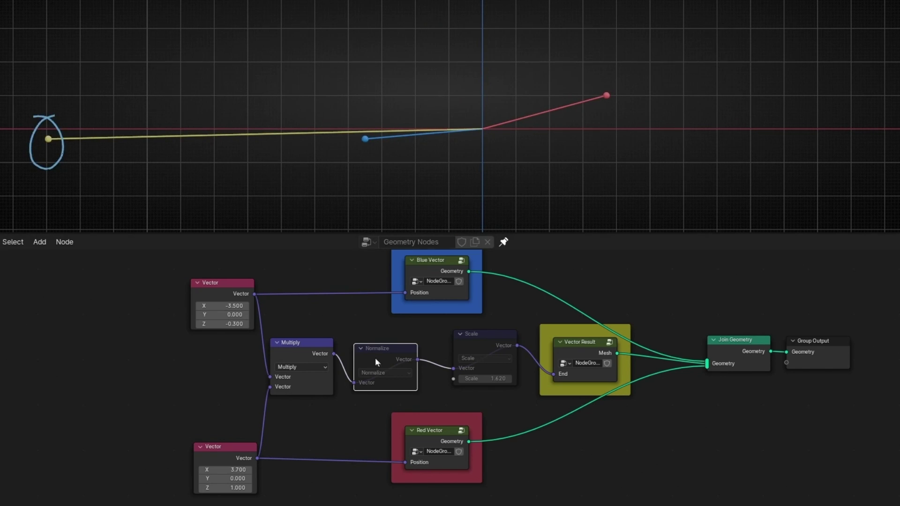
{"action": "key", "text": "m"}
{"action": "left_click_drag", "start_coordinate": [101, 104], "coordinate": [94, 130], "text": "ctrl"}
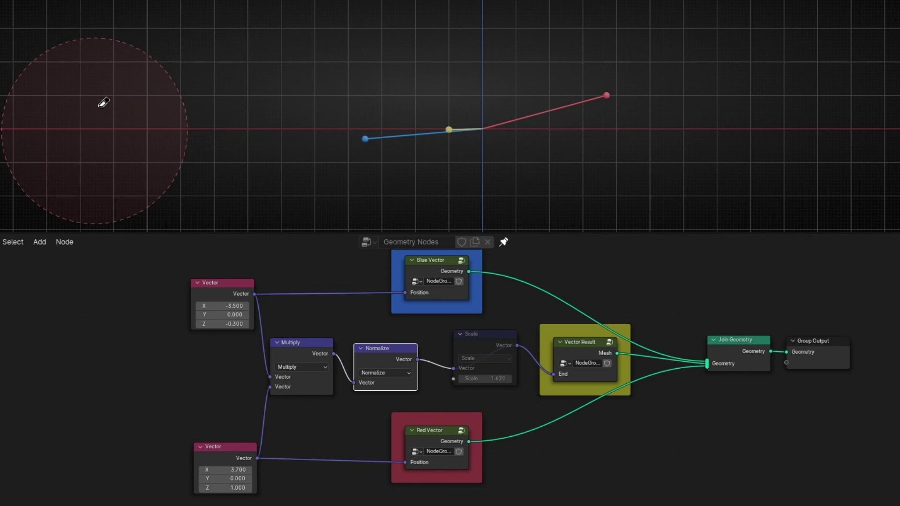
Re-enable the Scale node and set its factor to 5
{"action": "scroll", "coordinate": [504, 140], "scroll_direction": "up", "scroll_amount": 1}
{"action": "scroll", "coordinate": [504, 140], "scroll_direction": "up", "scroll_amount": 3}
{"action": "middle_click_drag", "start_coordinate": [503, 140], "coordinate": [417, 87], "text": "shift"}
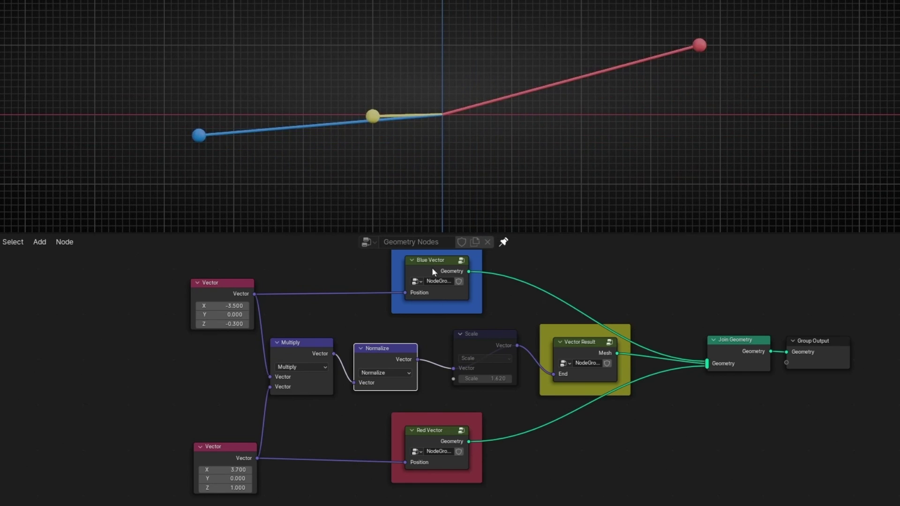
{"action": "left_click", "coordinate": [474, 345]}
{"action": "key", "text": "m"}
{"action": "left_click_drag", "start_coordinate": [485, 378], "coordinate": [545, 378]}
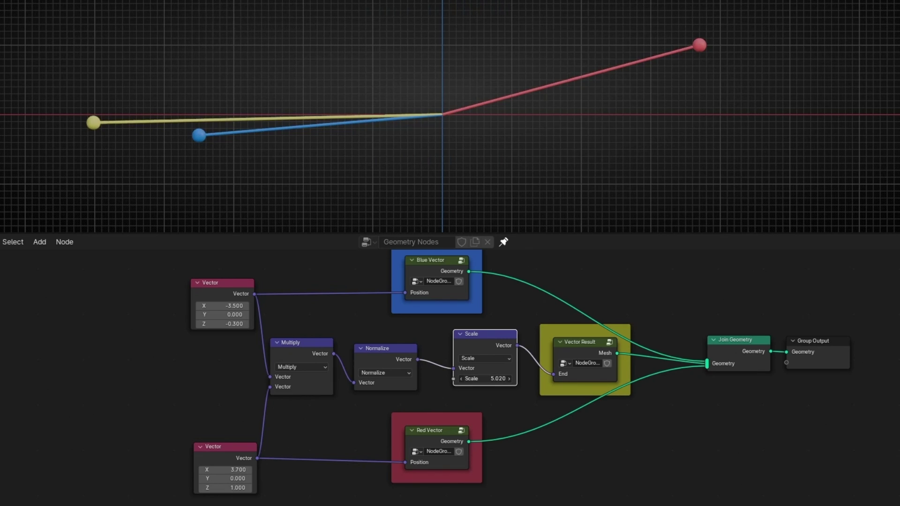
{"action": "left_click", "coordinate": [477, 379]}
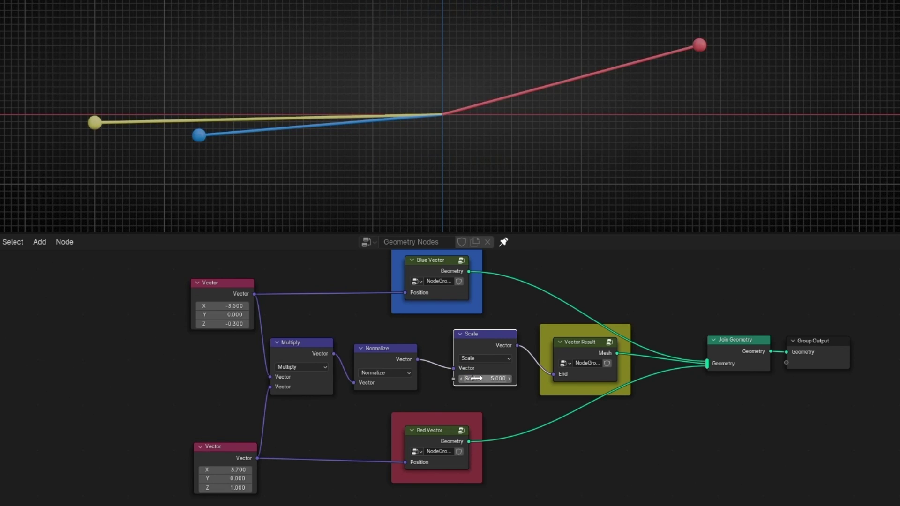
Mute the Normalize and Scale nodes together to compare the unmodified Multiply result with the two input vectors
{"action": "left_click", "coordinate": [437, 323]}
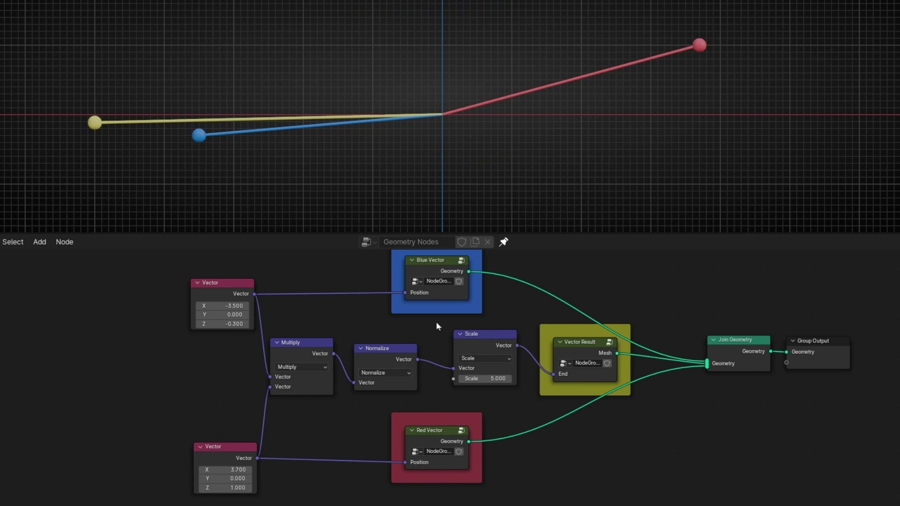
{"action": "left_click_drag", "start_coordinate": [395, 325], "coordinate": [482, 385]}
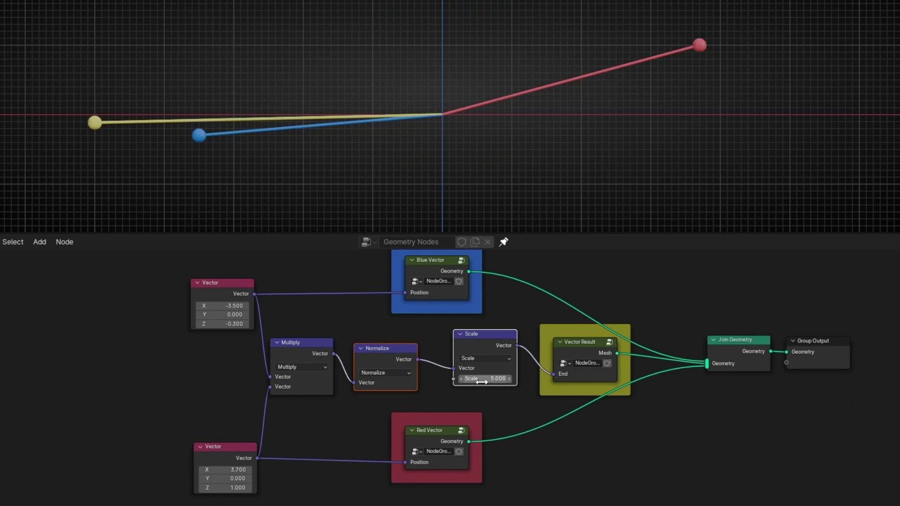
{"action": "key", "text": "m"}
{"action": "scroll", "coordinate": [307, 139], "scroll_direction": "down", "scroll_amount": 2}
{"action": "middle_click_drag", "start_coordinate": [209, 136], "coordinate": [295, 159], "text": "shift"}
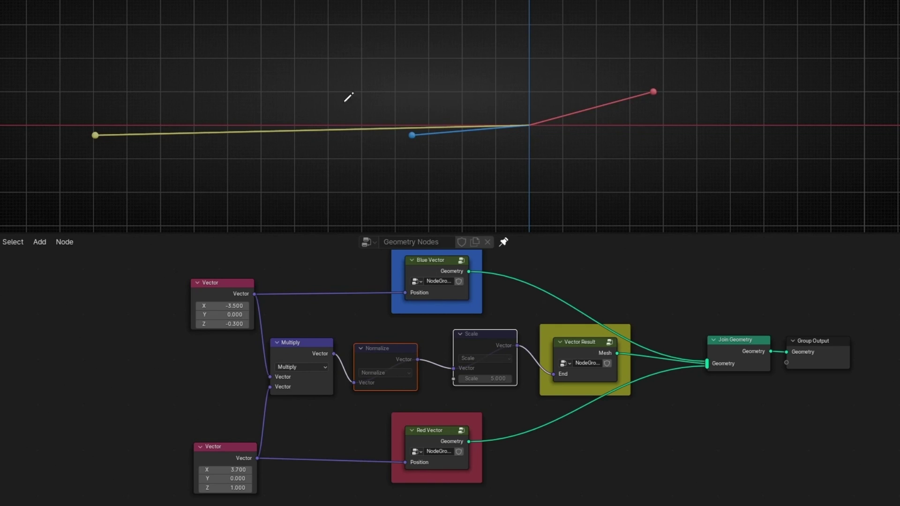
{"action": "scroll", "coordinate": [507, 132], "scroll_direction": "up", "scroll_amount": 3}
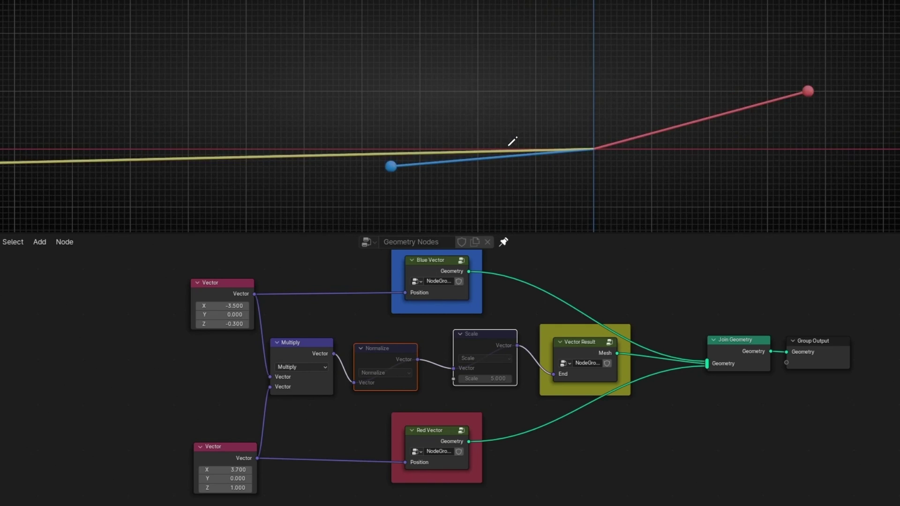
{"action": "middle_click_drag", "start_coordinate": [508, 146], "coordinate": [443, 138], "text": "shift"}
Re-enable the Normalize node first and the Scale node after it
{"action": "left_click", "coordinate": [385, 357]}
{"action": "key", "text": "m"}
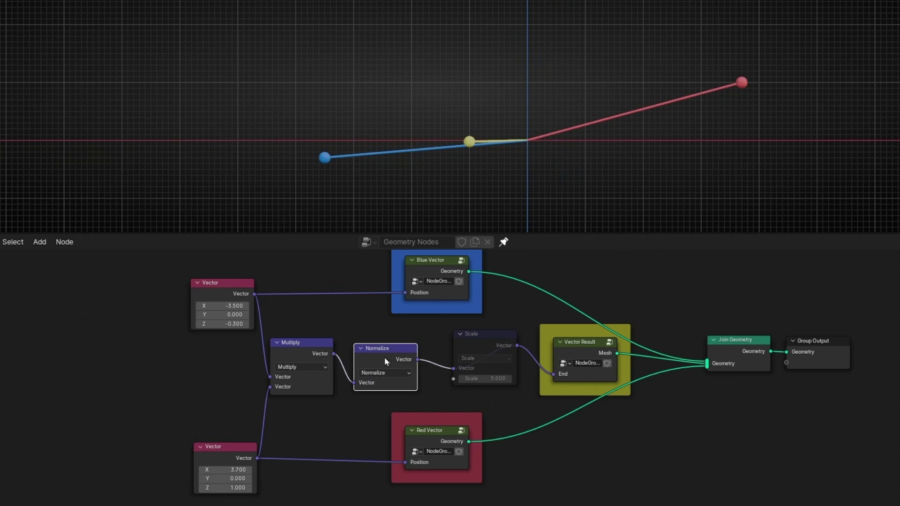
{"action": "left_click", "coordinate": [479, 343]}
{"action": "key", "text": "m"}
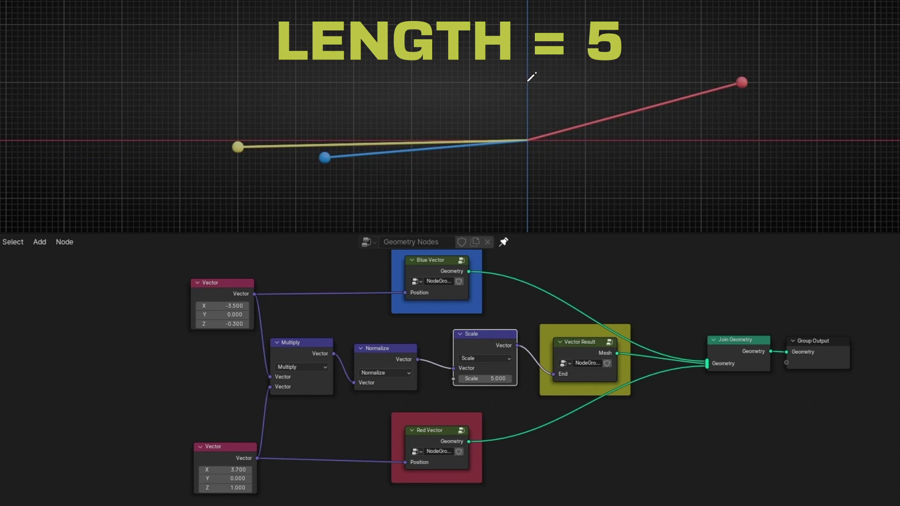
Sketch a temporary box above the yellow result vector to mark its length, and erase the sketch
{"action": "left_click_drag", "start_coordinate": [463, 81], "coordinate": [229, 82]}
{"action": "left_click_drag", "start_coordinate": [254, 136], "coordinate": [493, 137]}
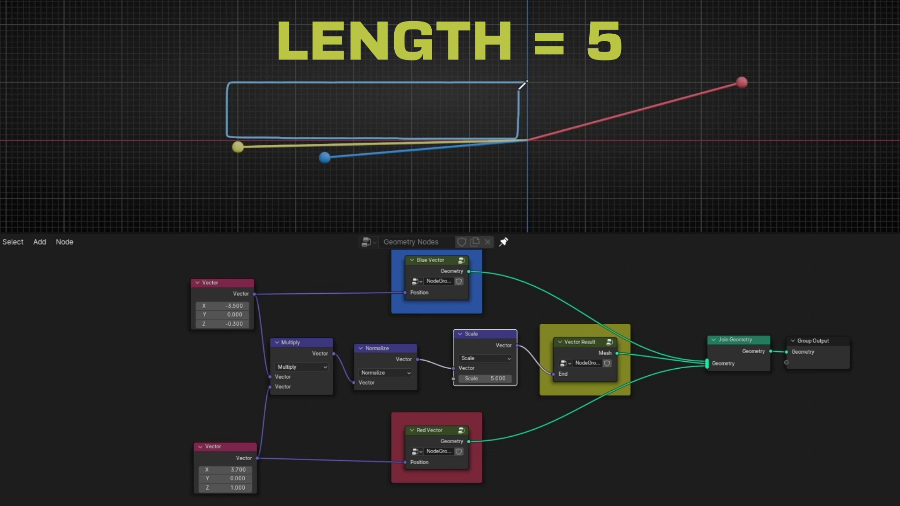
{"action": "mouse_move", "coordinate": [527, 82]}
{"action": "right_mouse_down"}
{"action": "mouse_move", "coordinate": [365, 88]}
{"action": "mouse_move", "coordinate": [401, 96]}
{"action": "right_mouse_up"}
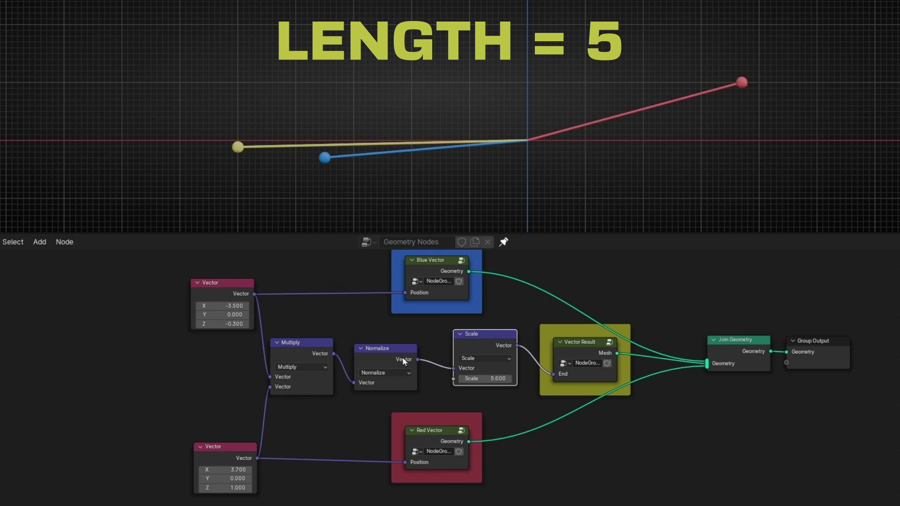
Move the Normalize and Scale nodes slightly upward and change the Multiply node's operation to Divide
{"action": "mouse_move", "coordinate": [377, 359]}
{"action": "left_mouse_down"}
{"action": "mouse_move", "coordinate": [390, 338]}
{"action": "mouse_move", "coordinate": [382, 343]}
{"action": "left_mouse_up"}
{"action": "mouse_move", "coordinate": [473, 334]}
{"action": "left_mouse_down"}
{"action": "mouse_move", "coordinate": [464, 346]}
{"action": "mouse_move", "coordinate": [461, 331]}
{"action": "left_mouse_up"}
{"action": "scroll", "coordinate": [265, 368], "scroll_direction": "up", "scroll_amount": 3}
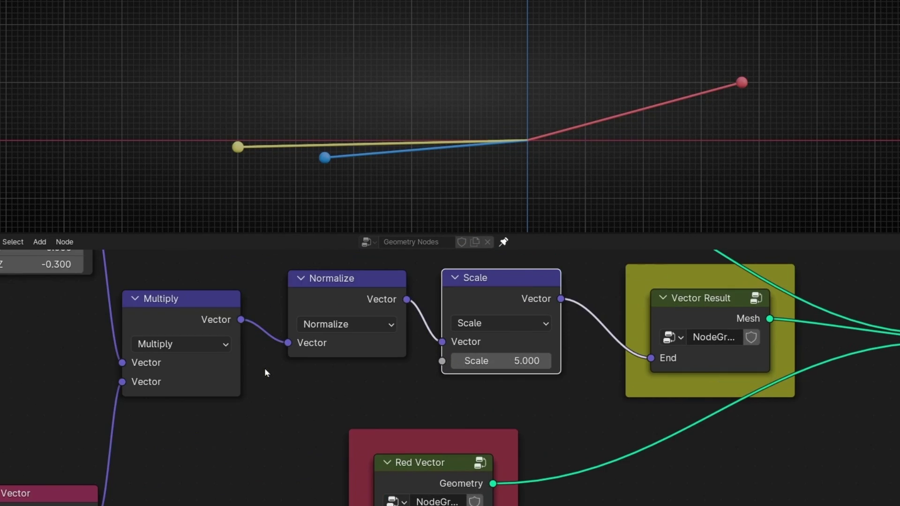
{"action": "middle_click_drag", "start_coordinate": [264, 368], "coordinate": [347, 396]}
{"action": "left_click", "coordinate": [257, 370]}
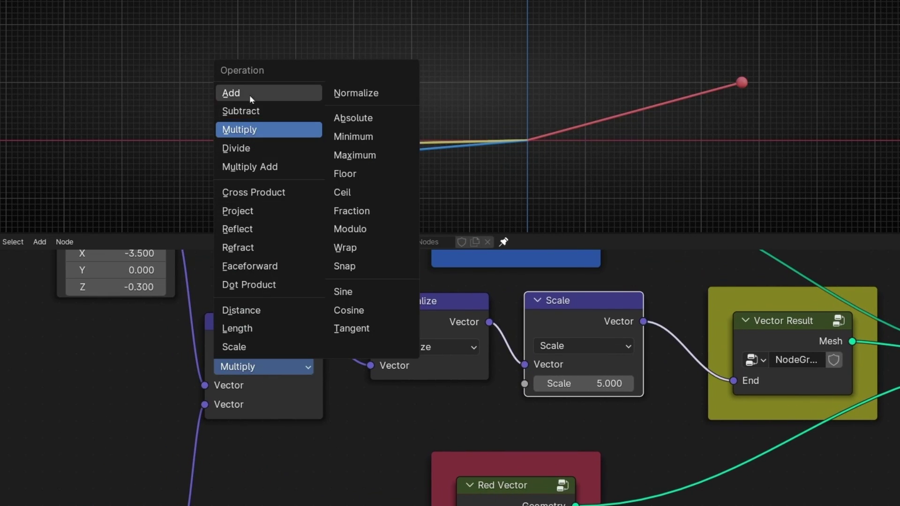
{"action": "left_click", "coordinate": [255, 151]}
Set the blue vector's X to -5.2 and Z to 1
{"action": "scroll", "coordinate": [225, 300], "scroll_direction": "down", "scroll_amount": 4}
{"action": "middle_click_drag", "start_coordinate": [214, 288], "coordinate": [281, 317]}
{"action": "left_click_drag", "start_coordinate": [281, 316], "coordinate": [324, 342]}
{"action": "scroll", "coordinate": [327, 138], "scroll_direction": "down", "scroll_amount": 3}
Set the Scale node's factor to 2 and the blue vector's X to -2.3
{"action": "left_click", "coordinate": [599, 409]}
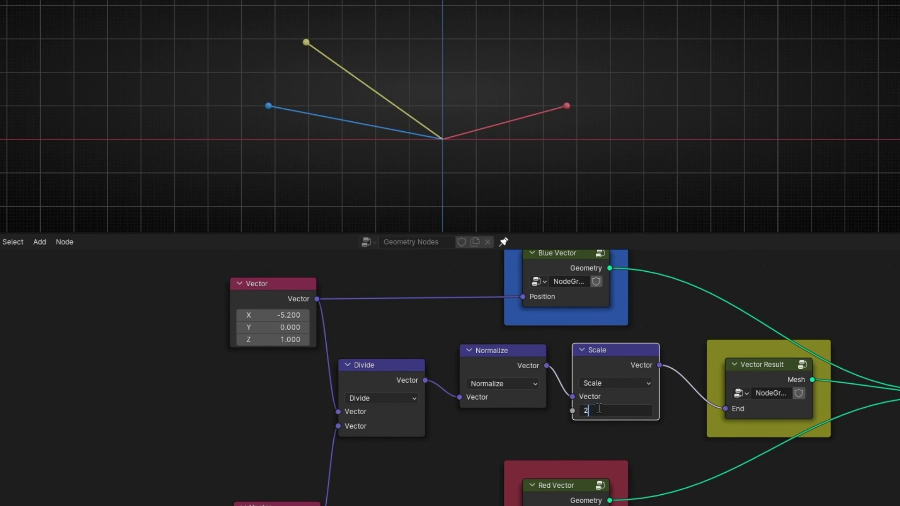
{"action": "key", "text": "Return"}
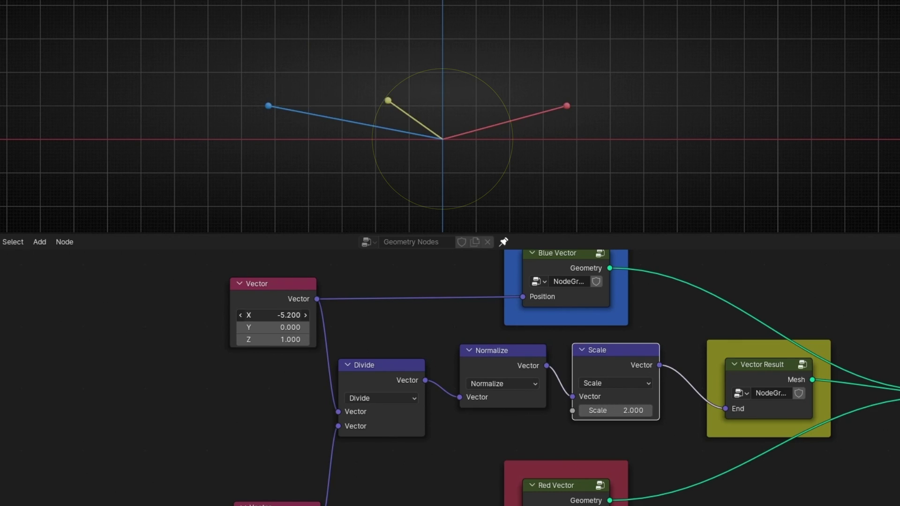
{"action": "mouse_move", "coordinate": [272, 315]}
{"action": "left_mouse_down"}
{"action": "mouse_move", "coordinate": [329, 315]}
{"action": "mouse_move", "coordinate": [287, 315]}
{"action": "left_mouse_up"}
{"action": "middle_click_drag", "start_coordinate": [264, 411], "coordinate": [255, 363]}
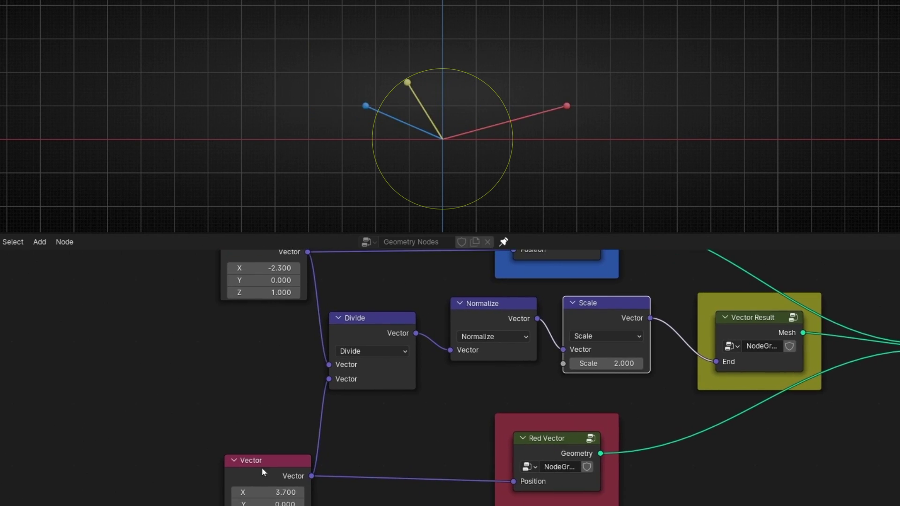
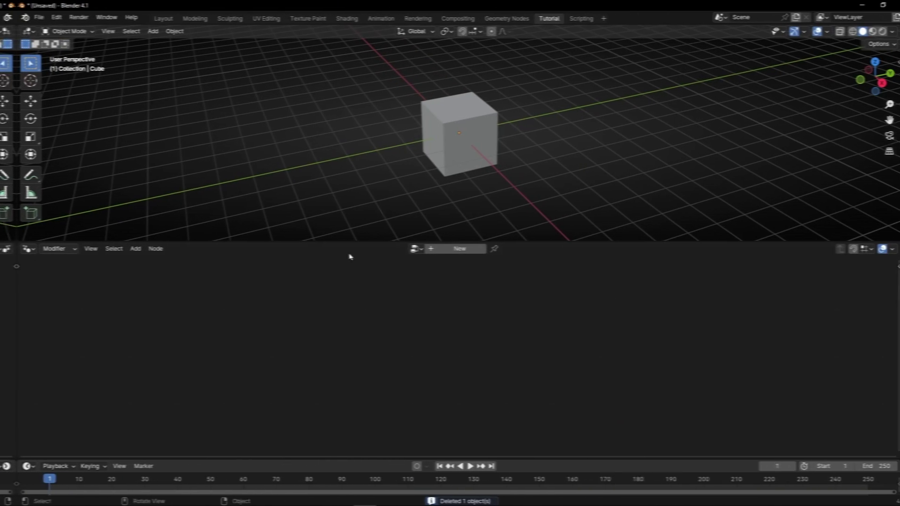
Create a new geometry node tree on the default cube and delete its Group Input node
{"action": "left_click", "coordinate": [447, 153]}
{"action": "left_click", "coordinate": [439, 249]}
{"action": "left_click", "coordinate": [328, 380]}
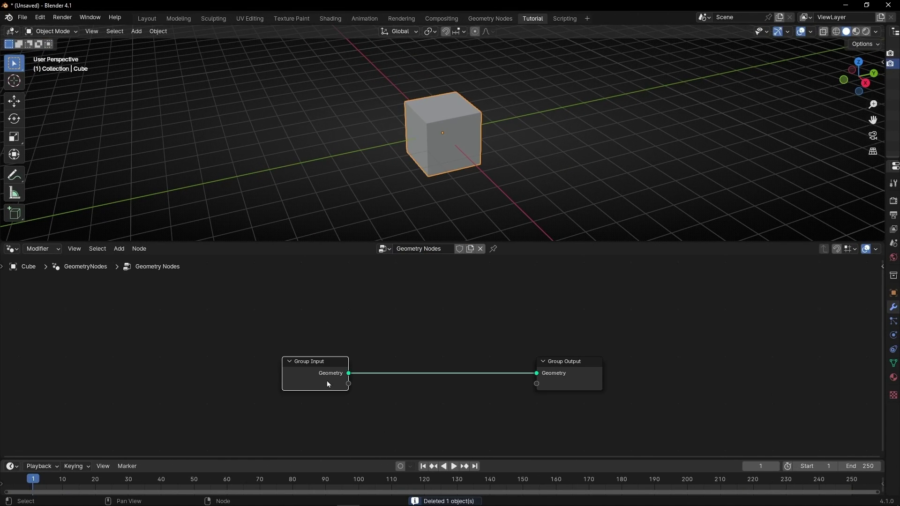
{"action": "key", "text": "x"}
Add a Cube mesh node and connect its Mesh output to the Group Output's Geometry input
{"action": "key", "text": "shift+a"}
{"action": "type", "text": "cube"}
{"action": "key", "text": "Return"}
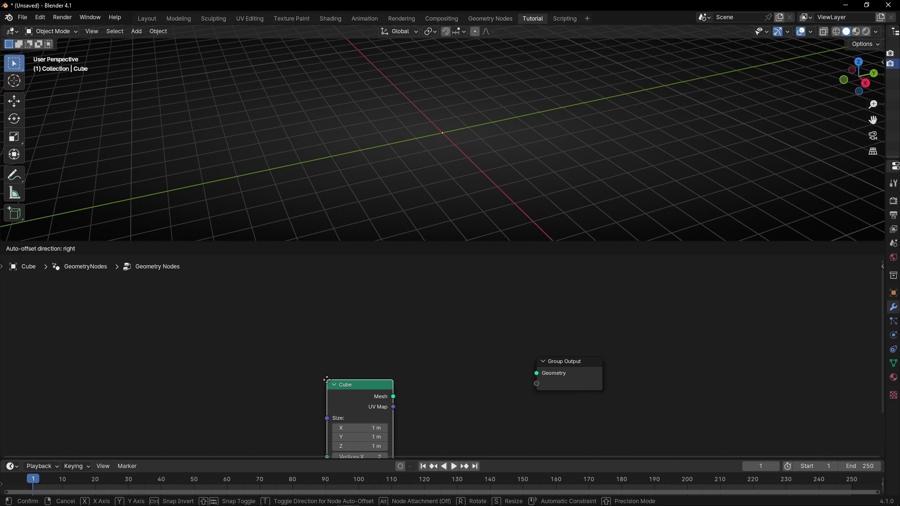
{"action": "left_click", "coordinate": [313, 324]}
{"action": "right_click_drag", "start_coordinate": [366, 349], "coordinate": [603, 383], "text": "alt"}
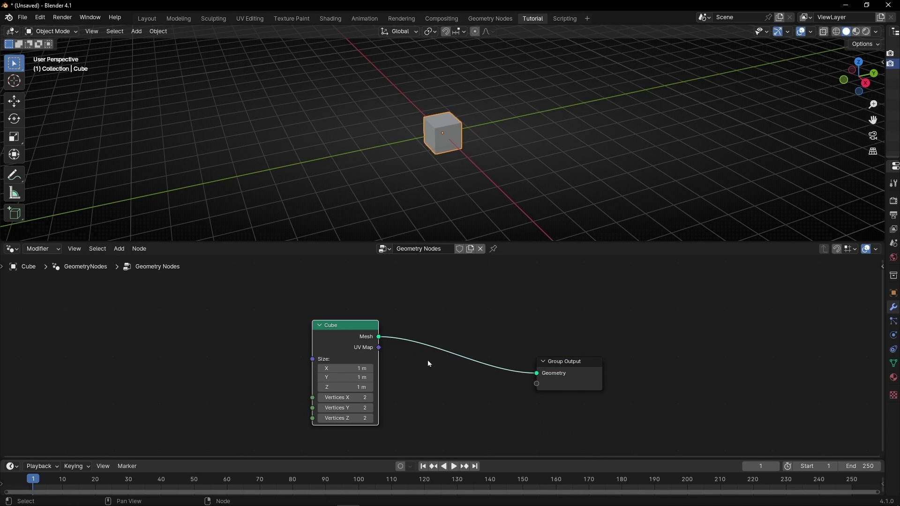
Display the viewport in wireframe and set the Cube node's Vertices X, Y and Z to 15
{"action": "left_click", "coordinate": [836, 31]}
{"action": "scroll", "coordinate": [477, 130], "scroll_direction": "up", "scroll_amount": 5}
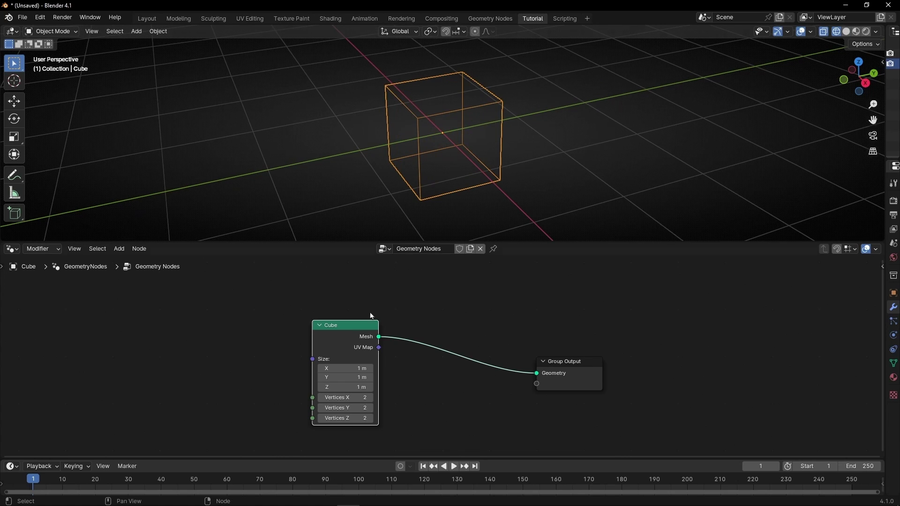
{"action": "left_click_drag", "start_coordinate": [342, 397], "coordinate": [342, 419]}
{"action": "type", "text": "15"}
{"action": "key", "text": "Return"}
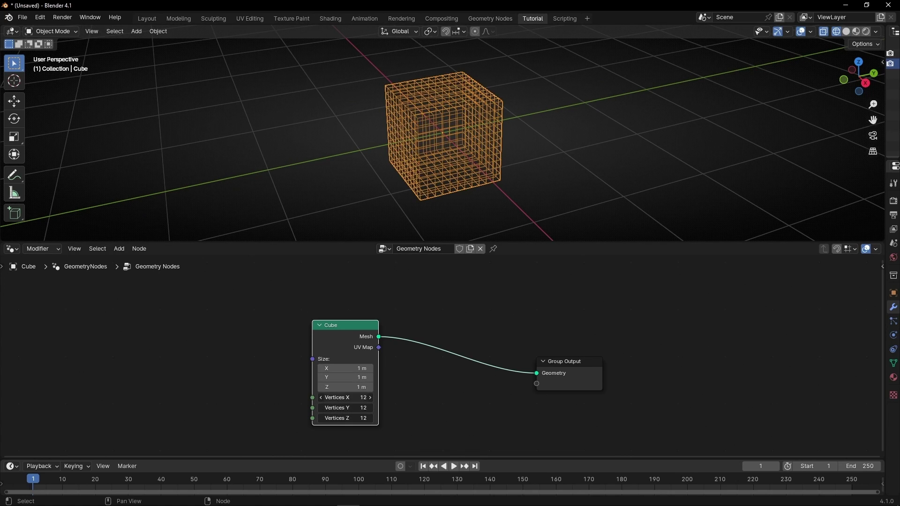
Spread the Cube and Group Output nodes apart and insert a Set Position node on the link between them
{"action": "left_click_drag", "start_coordinate": [345, 342], "coordinate": [269, 353]}
{"action": "left_click_drag", "start_coordinate": [563, 361], "coordinate": [597, 335]}
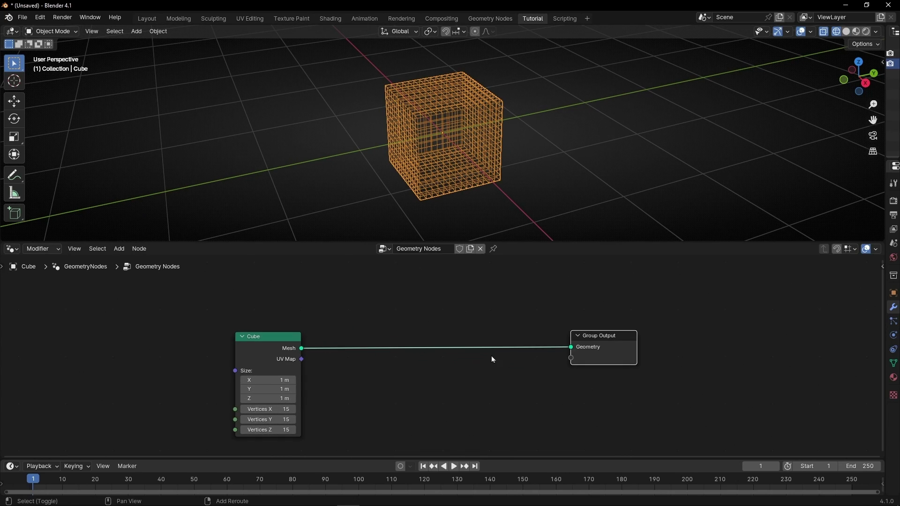
{"action": "key", "text": "shift+a"}
{"action": "type", "text": "set"}
{"action": "key", "text": "Down"}
{"action": "key", "text": "Down"}
{"action": "key", "text": "Return"}
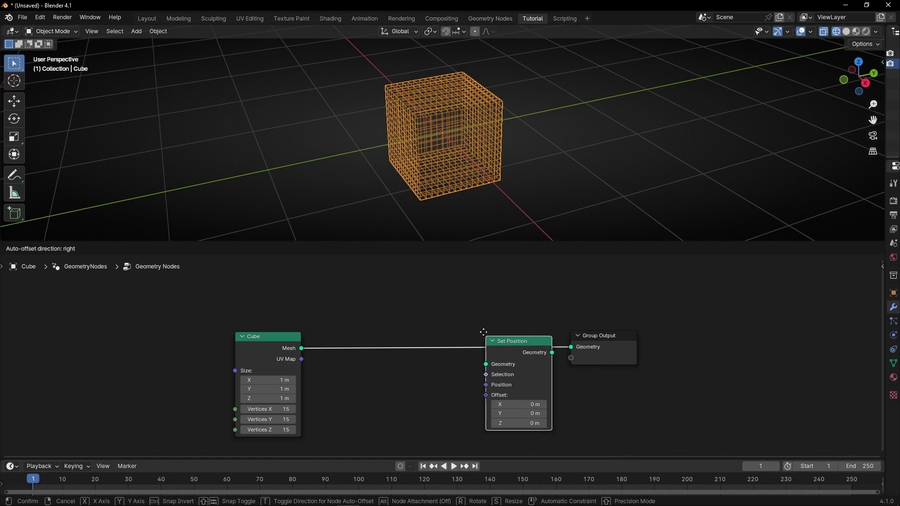
{"action": "left_click", "coordinate": [465, 321]}
{"action": "left_click_drag", "start_coordinate": [279, 341], "coordinate": [288, 333]}
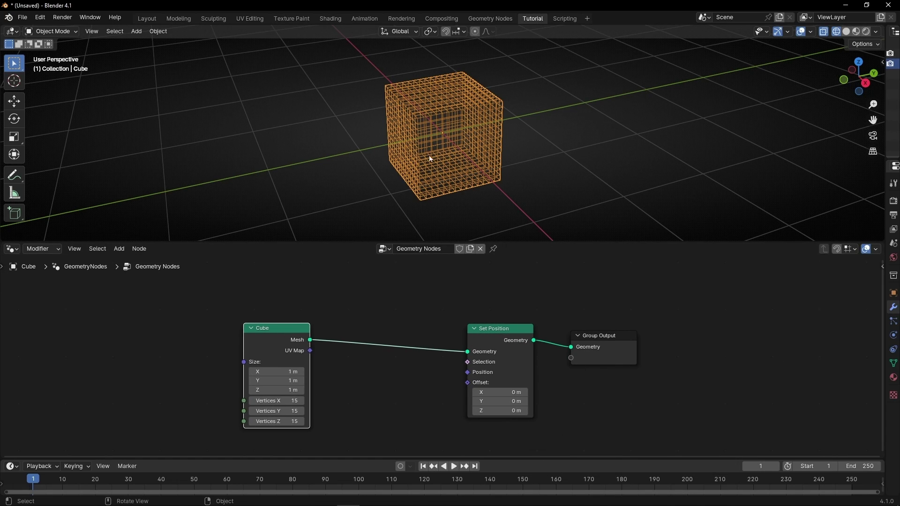
Move the Cube node aside and add a Position node feeding the Position input of Set Position
{"action": "middle_click_drag", "start_coordinate": [446, 147], "coordinate": [412, 129]}
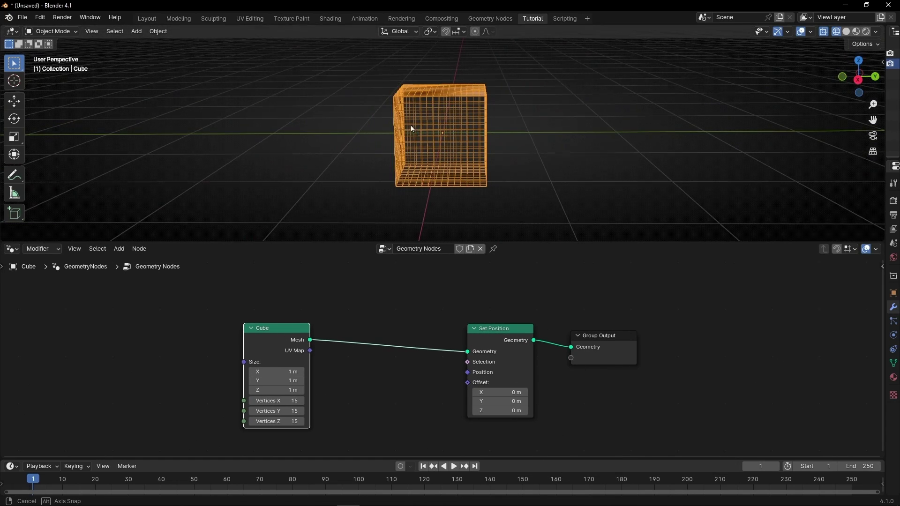
{"action": "left_click_drag", "start_coordinate": [259, 327], "coordinate": [222, 317]}
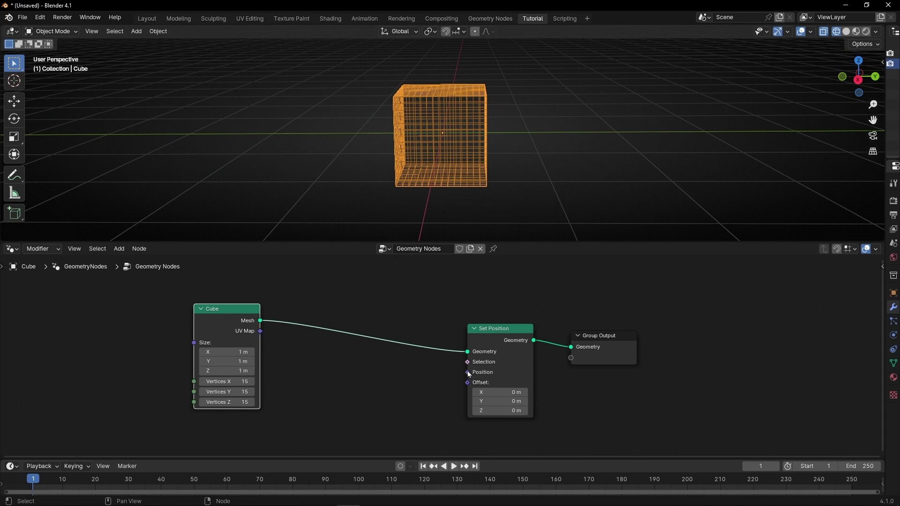
{"action": "left_click_drag", "start_coordinate": [468, 373], "coordinate": [389, 371]}
{"action": "type", "text": "pos"}
{"action": "key", "text": "Return"}
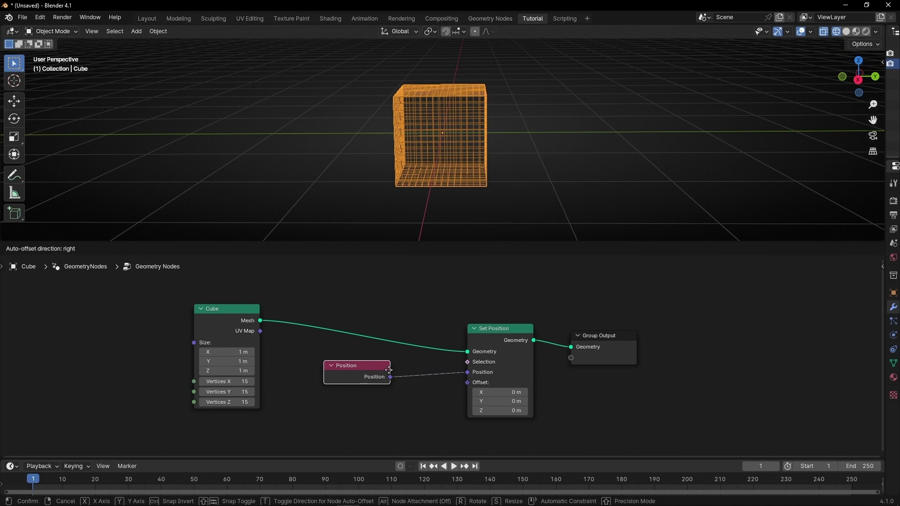
{"action": "left_click", "coordinate": [352, 366]}
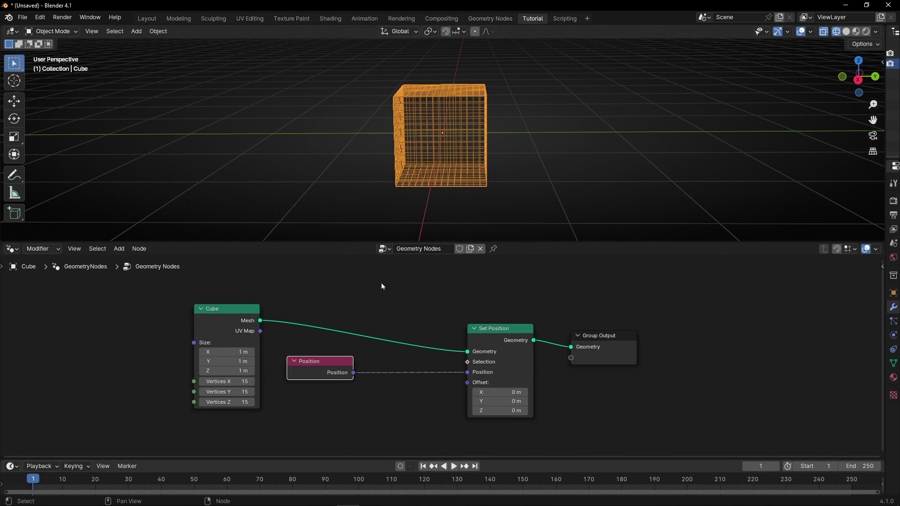
Make room beside the Position node and insert a Vector Math node set to Add between Position and Set Position
{"action": "middle_click_drag", "start_coordinate": [412, 139], "coordinate": [452, 129]}
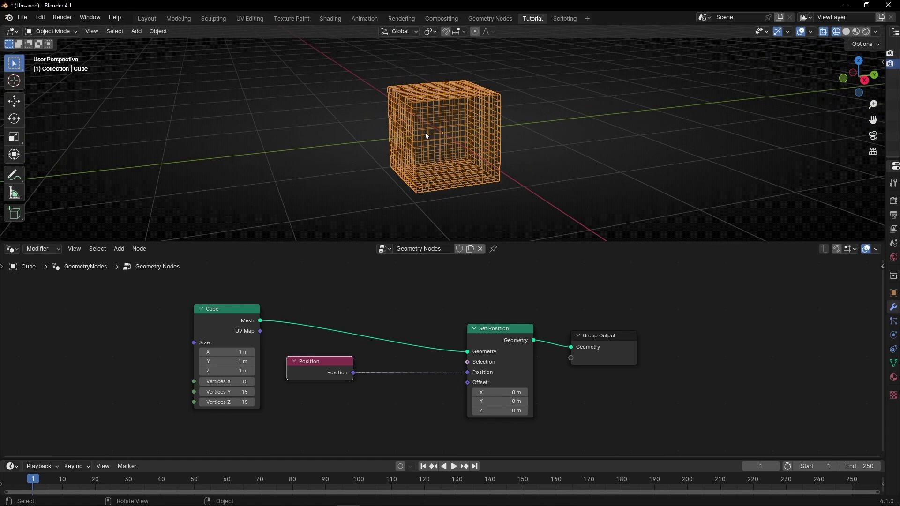
{"action": "left_click_drag", "start_coordinate": [220, 324], "coordinate": [176, 325]}
{"action": "left_click_drag", "start_coordinate": [311, 369], "coordinate": [287, 369]}
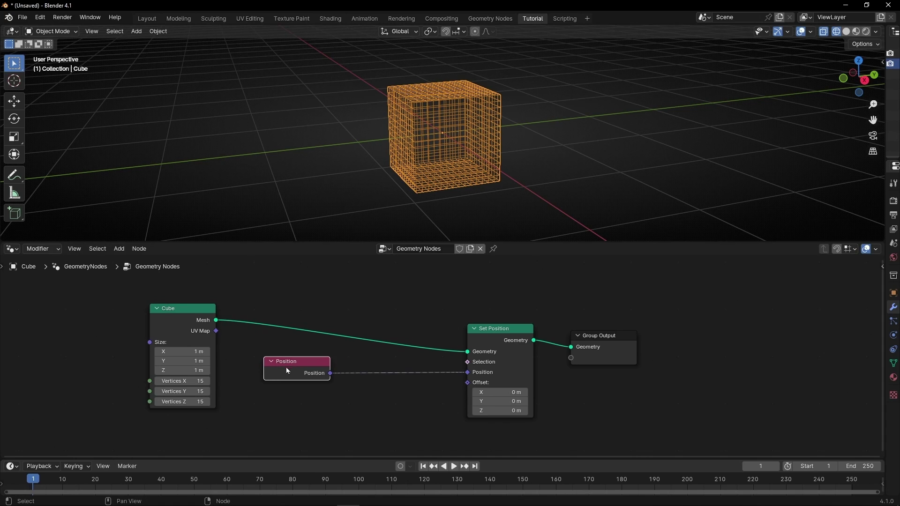
{"action": "key", "text": "shift+a"}
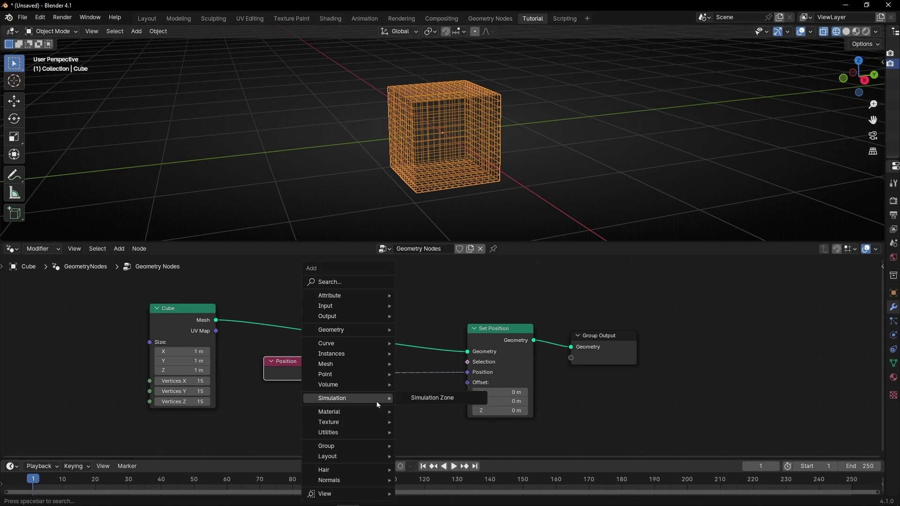
{"action": "type", "text": "vector ma"}
{"action": "key", "text": "Return"}
{"action": "left_click", "coordinate": [405, 397]}
{"action": "middle_click_drag", "start_coordinate": [324, 381], "coordinate": [323, 347]}
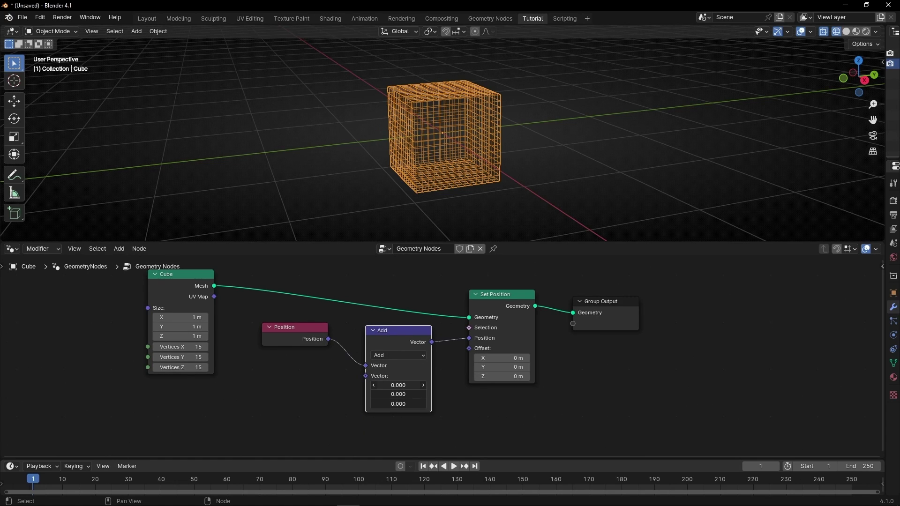
Set all three components of the Add vector to 1.4, and sketch and undo an annotation line from the origin toward the cube
{"action": "left_click_drag", "start_coordinate": [399, 404], "coordinate": [422, 403]}
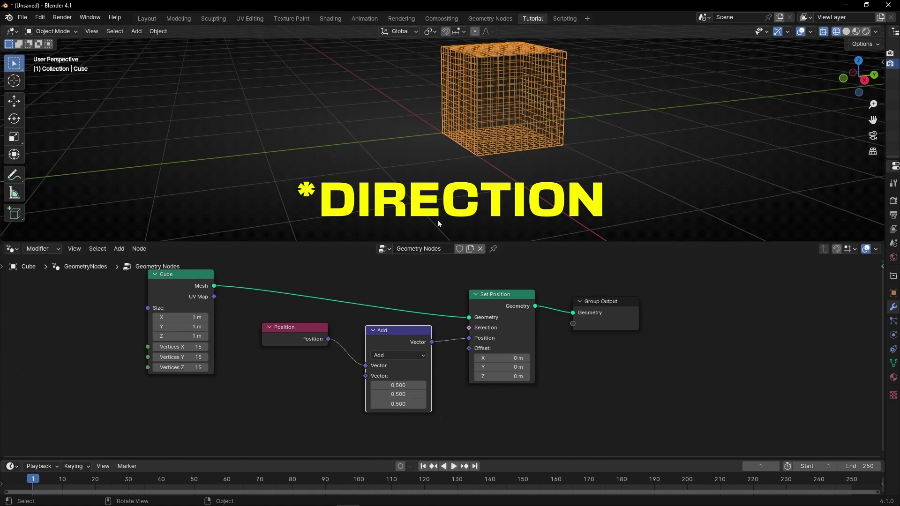
{"action": "left_click_drag", "start_coordinate": [398, 384], "coordinate": [424, 404]}
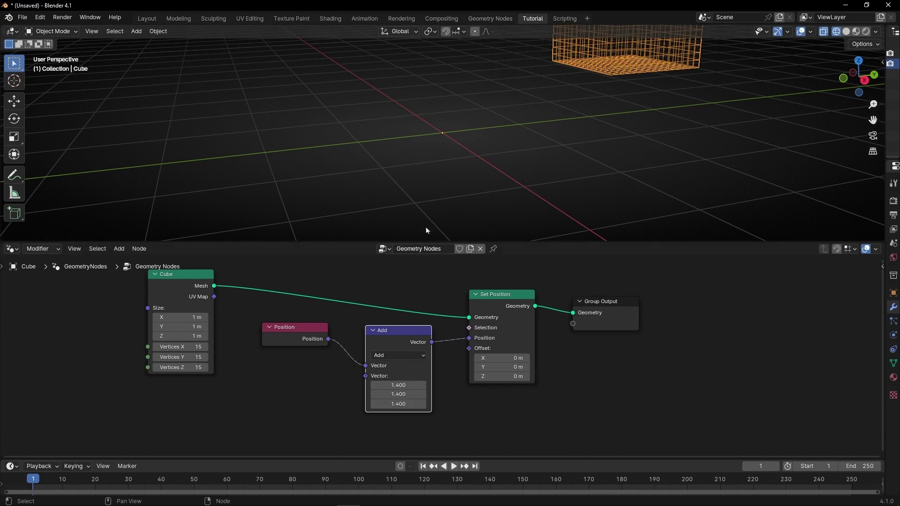
{"action": "middle_click_drag", "start_coordinate": [452, 168], "coordinate": [363, 203]}
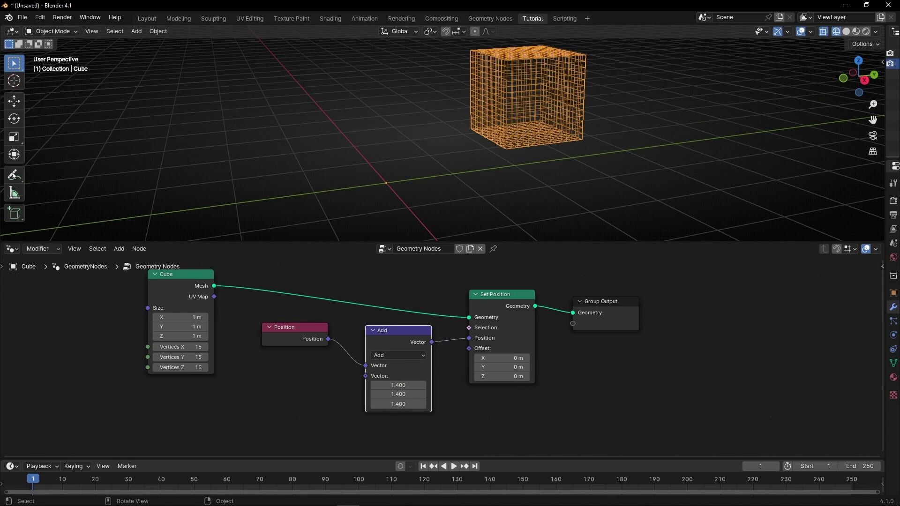
{"action": "left_click", "coordinate": [14, 177]}
{"action": "mouse_move", "coordinate": [370, 178]}
{"action": "left_mouse_down"}
{"action": "mouse_move", "coordinate": [485, 110]}
{"action": "mouse_move", "coordinate": [461, 144]}
{"action": "left_mouse_up"}
{"action": "key", "text": "ctrl+z"}
Reset all three components of the Add vector to 0 and change the Vector Math operation to Normalize
{"action": "left_click", "coordinate": [390, 356]}
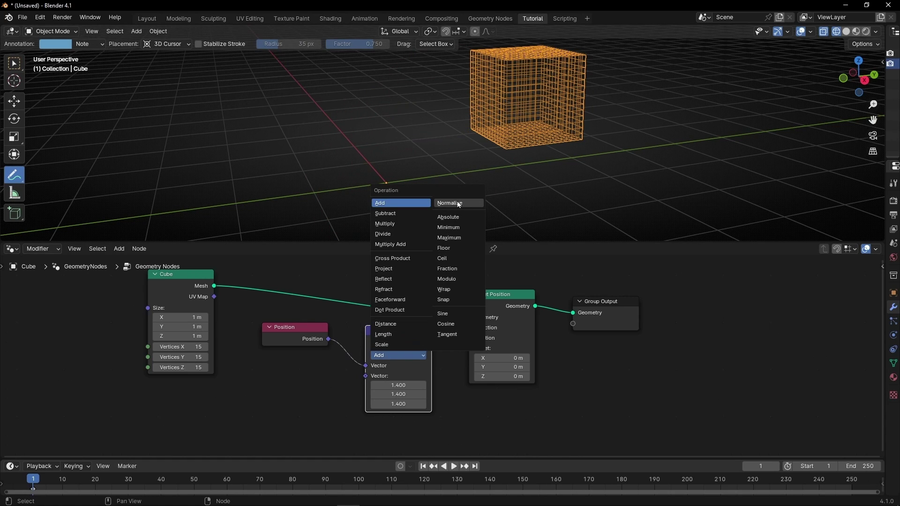
{"action": "left_click_drag", "start_coordinate": [397, 384], "coordinate": [397, 404]}
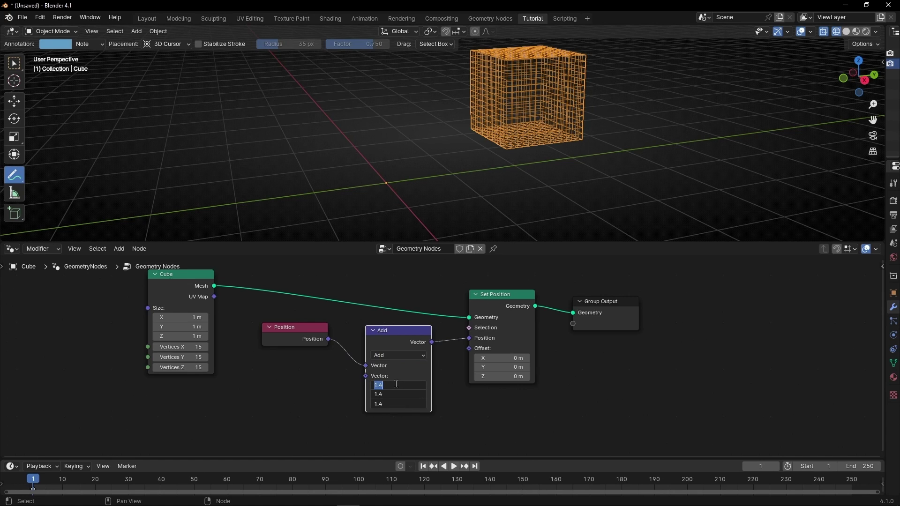
{"action": "type", "text": "0"}
{"action": "key", "text": "Return"}
{"action": "left_click", "coordinate": [398, 356]}
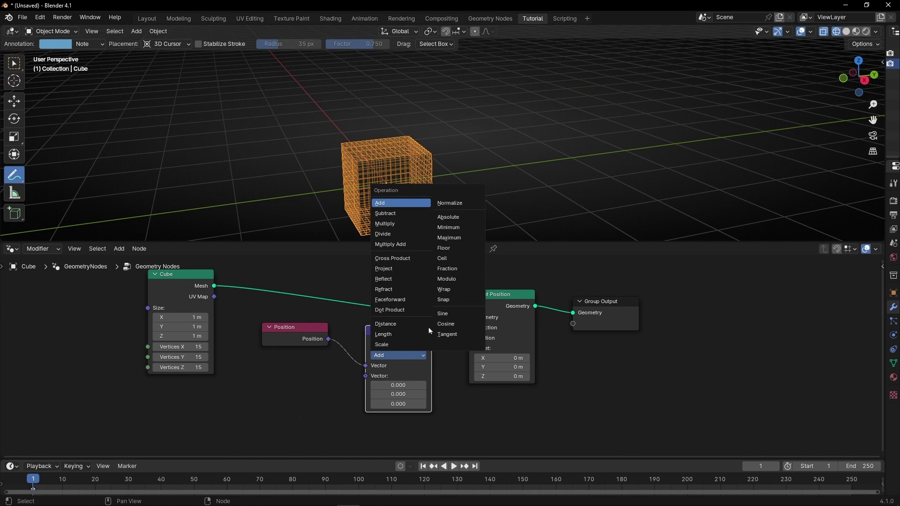
{"action": "left_click", "coordinate": [468, 204]}
Switch the viewport to solid shading, and mute and re-enable the Normalize node to compare the shapes
{"action": "middle_click_drag", "start_coordinate": [472, 203], "coordinate": [418, 176]}
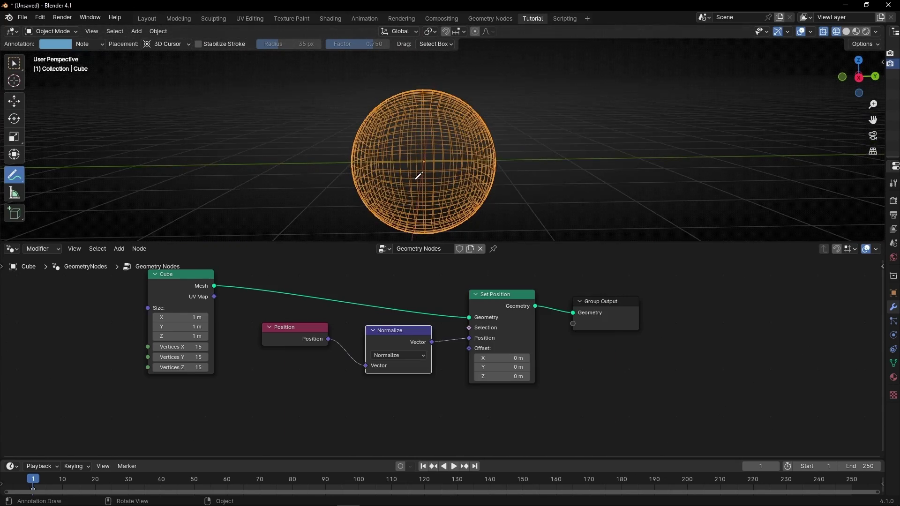
{"action": "left_click", "coordinate": [845, 32]}
{"action": "key", "text": "m"}
{"action": "key", "text": "m"}
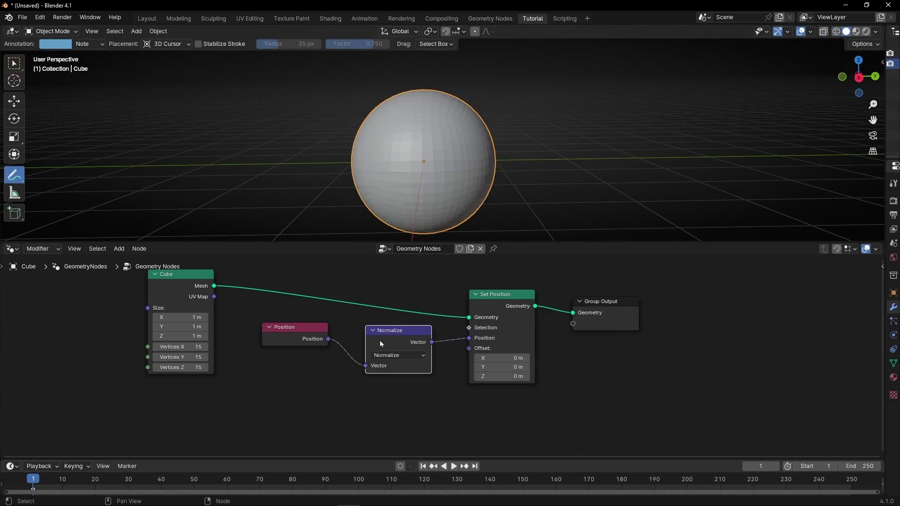
In the right orthographic view, annotate arrows from the sphere's centre to its surface, each labelled 1
{"action": "left_click", "coordinate": [859, 77]}
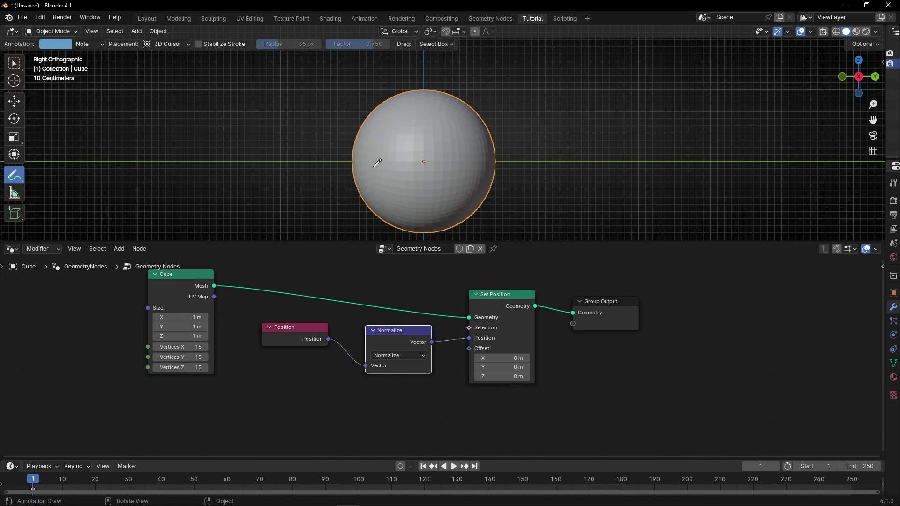
{"action": "scroll", "coordinate": [377, 164], "scroll_direction": "up", "scroll_amount": 2}
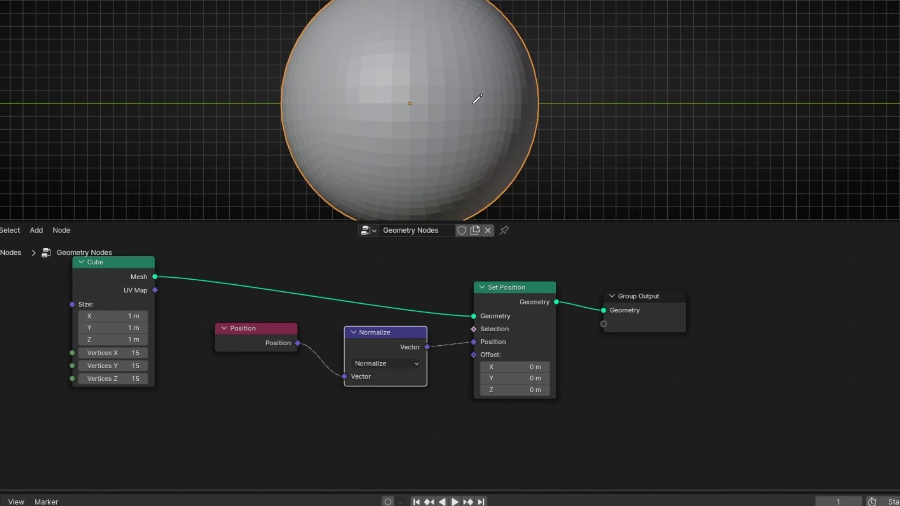
{"action": "left_click_drag", "start_coordinate": [429, 105], "coordinate": [536, 104]}
{"action": "left_click_drag", "start_coordinate": [463, 125], "coordinate": [473, 132]}
{"action": "scroll", "coordinate": [472, 90], "scroll_direction": "down", "scroll_amount": 2}
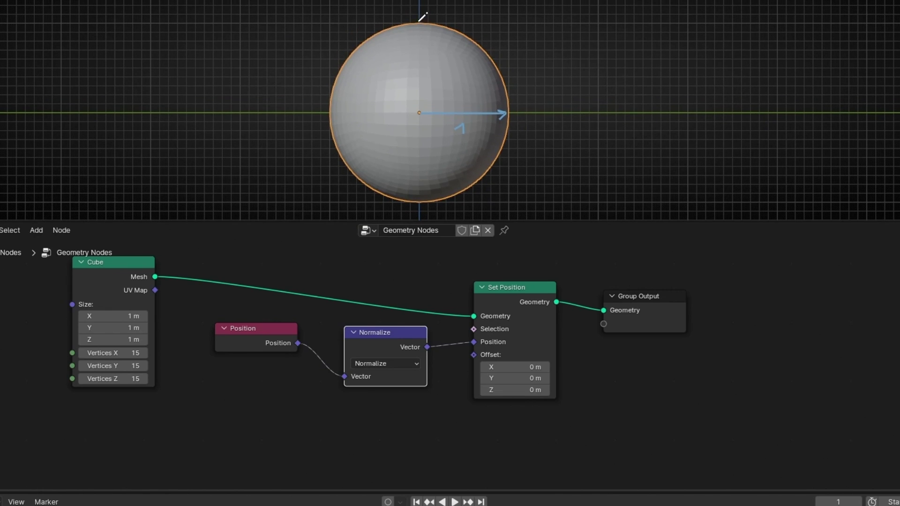
{"action": "mouse_move", "coordinate": [421, 110]}
{"action": "left_mouse_down"}
{"action": "mouse_move", "coordinate": [421, 40]}
{"action": "mouse_move", "coordinate": [403, 73]}
{"action": "left_mouse_up"}
Shift the Position and Normalize nodes slightly, and mute and re-enable Normalize to compare the cube with the sphere
{"action": "left_click_drag", "start_coordinate": [252, 343], "coordinate": [248, 359]}
{"action": "left_click_drag", "start_coordinate": [362, 343], "coordinate": [357, 344]}
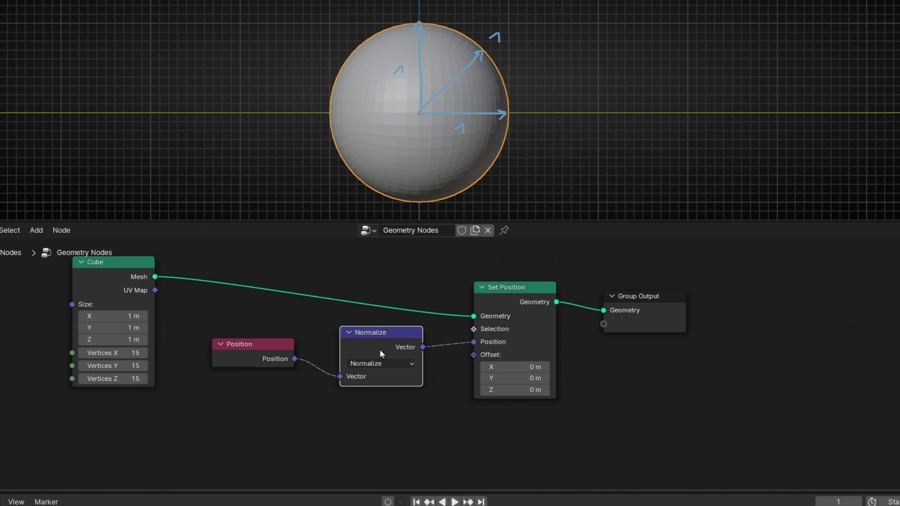
{"action": "key", "text": "m"}
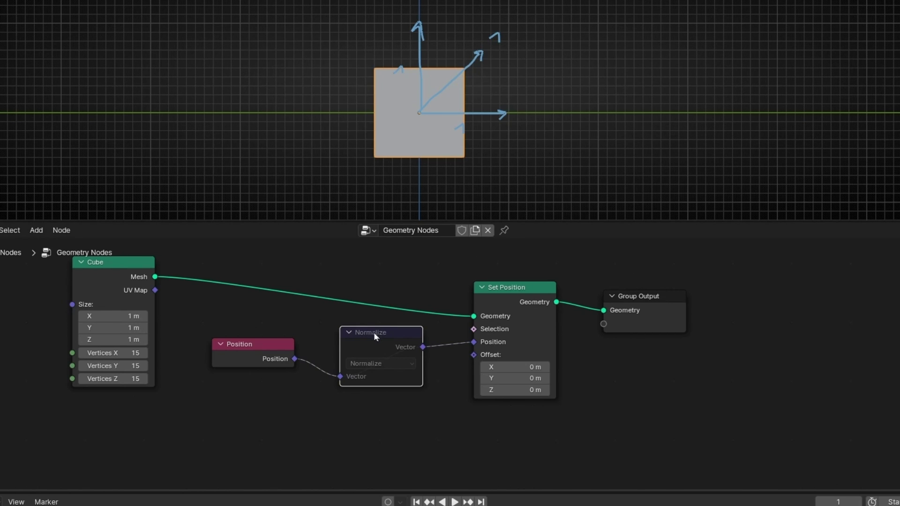
{"action": "key", "text": "m"}
Set the Cube node's Vertices X, Y and Z to 2 and inspect the corners in perspective
{"action": "middle_click_drag", "start_coordinate": [441, 108], "coordinate": [464, 137]}
{"action": "mouse_move", "coordinate": [247, 287]}
{"action": "middle_mouse_down"}
{"action": "mouse_move", "coordinate": [390, 293]}
{"action": "mouse_move", "coordinate": [383, 308]}
{"action": "middle_mouse_up"}
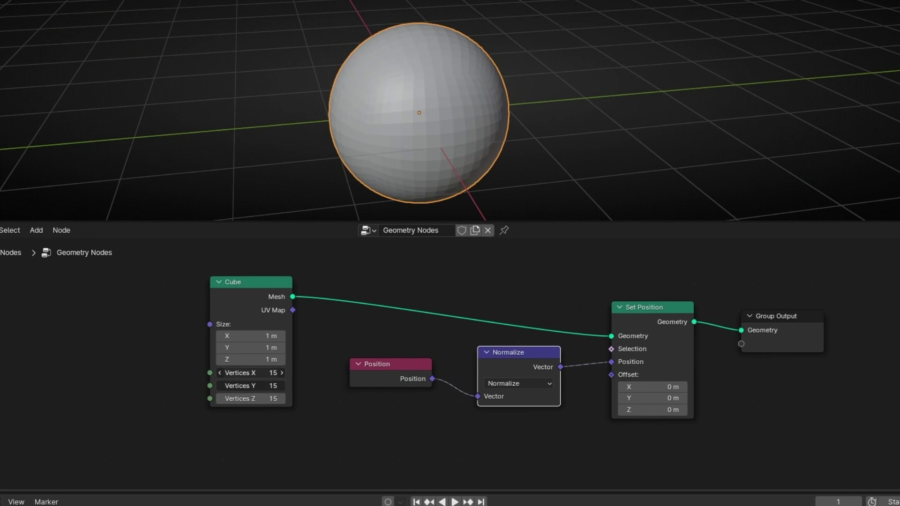
{"action": "mouse_move", "coordinate": [251, 373]}
{"action": "left_mouse_down"}
{"action": "mouse_move", "coordinate": [199, 374]}
{"action": "mouse_move", "coordinate": [249, 371]}
{"action": "left_mouse_up"}
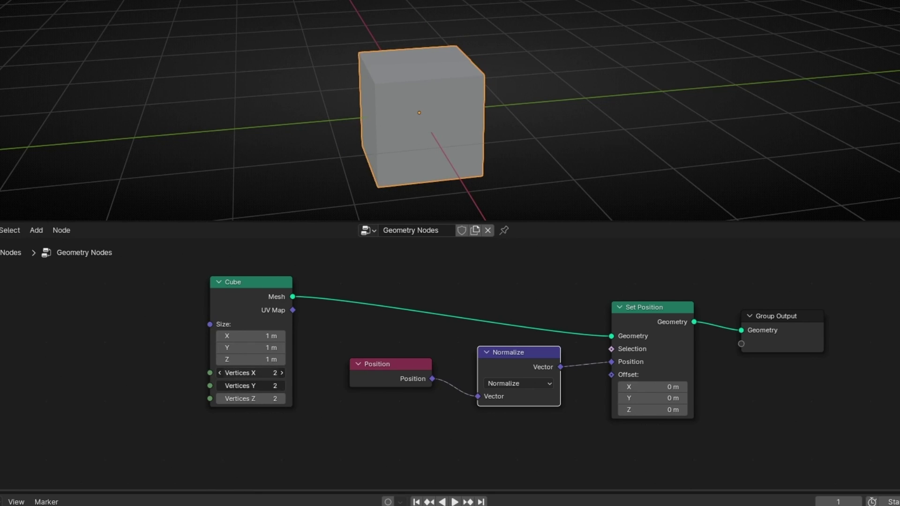
{"action": "mouse_move", "coordinate": [251, 373]}
{"action": "left_mouse_down"}
{"action": "mouse_move", "coordinate": [403, 373]}
{"action": "mouse_move", "coordinate": [248, 372]}
{"action": "left_mouse_up"}
{"action": "middle_click_drag", "start_coordinate": [474, 94], "coordinate": [436, 76]}
{"action": "middle_click_drag", "start_coordinate": [381, 65], "coordinate": [382, 91]}
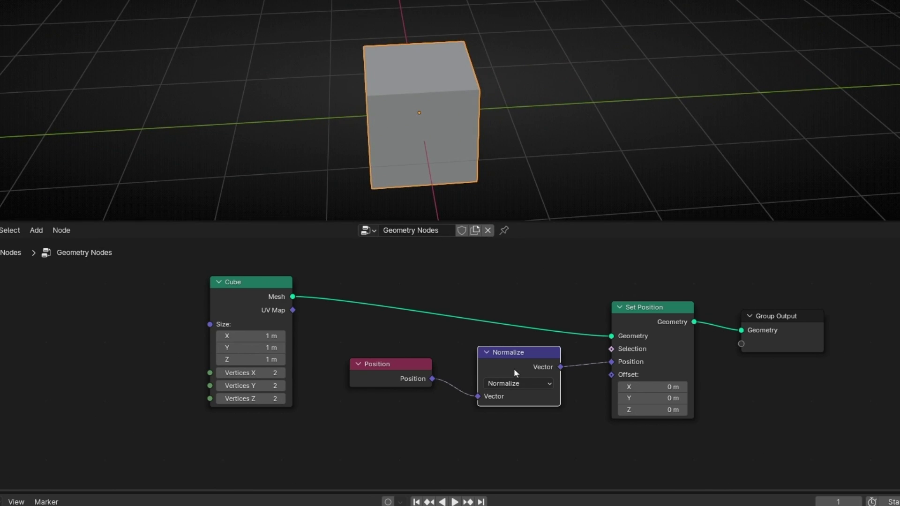
Toggle the Normalize node's mute, set the Cube's X, Y and Z size to 4.1 m, and leave Normalize enabled
{"action": "key", "text": "m"}
{"action": "key", "text": "m"}
{"action": "key", "text": "m"}
{"action": "left_click_drag", "start_coordinate": [251, 336], "coordinate": [462, 359]}
{"action": "key", "text": "m"}
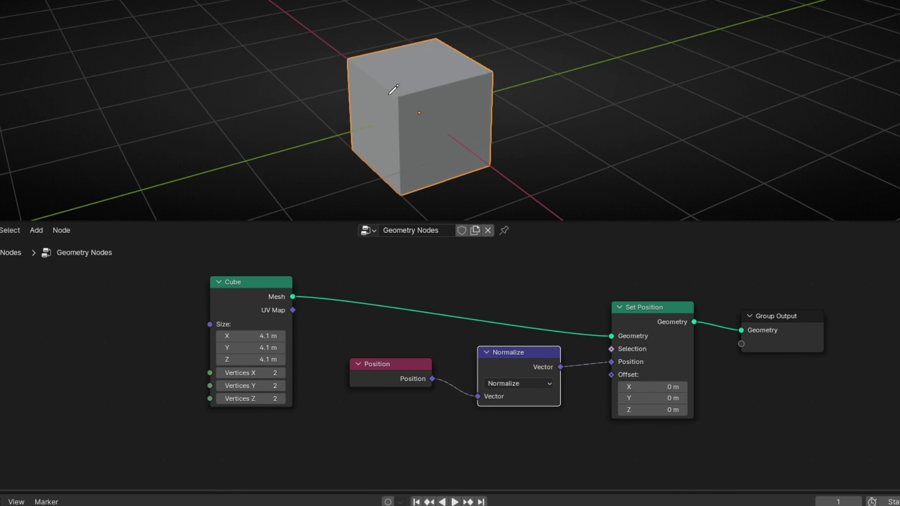
Inspect the normalized cube's corners from another side and set the Cube node's Vertices X, Y and Z to 47
{"action": "middle_click_drag", "start_coordinate": [402, 84], "coordinate": [350, 60]}
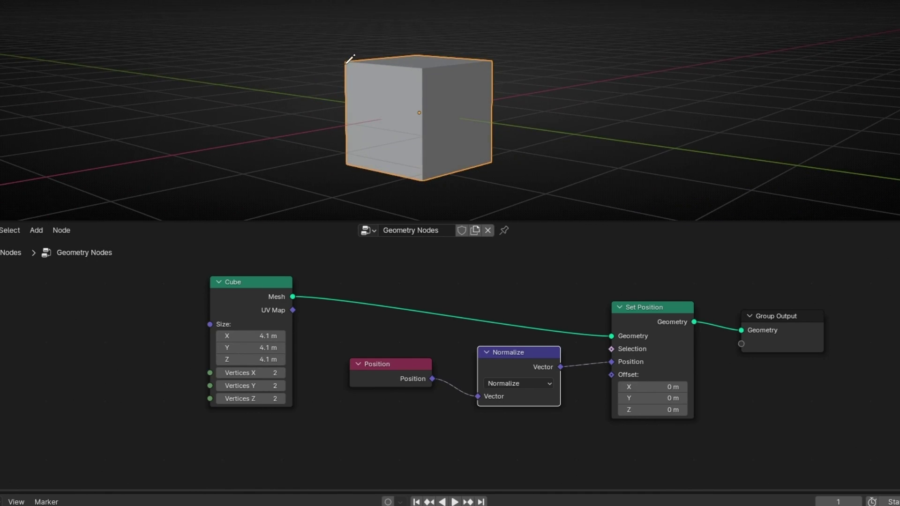
{"action": "left_click_drag", "start_coordinate": [368, 77], "coordinate": [411, 109]}
{"action": "left_click_drag", "start_coordinate": [251, 374], "coordinate": [347, 374]}
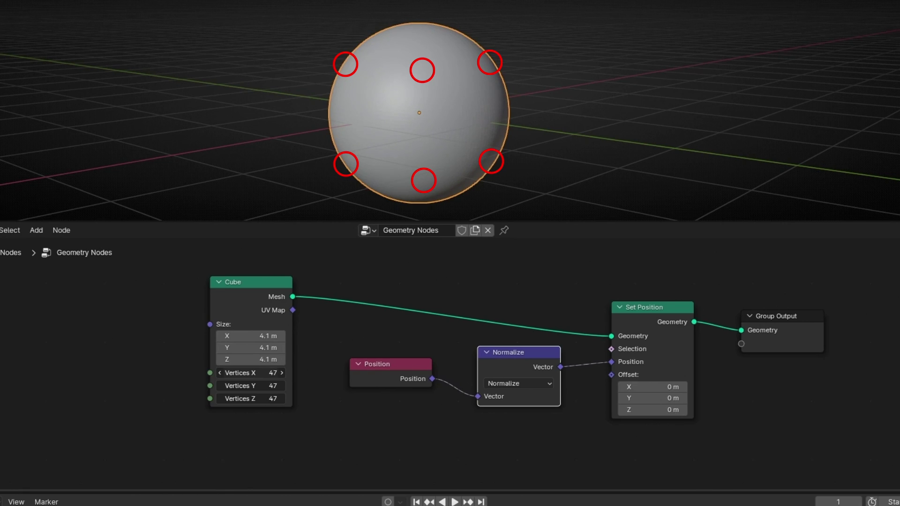
Move the Cube, Position and Normalize nodes away from Set Position to free space between Normalize and Set Position
{"action": "middle_click_drag", "start_coordinate": [376, 110], "coordinate": [444, 113]}
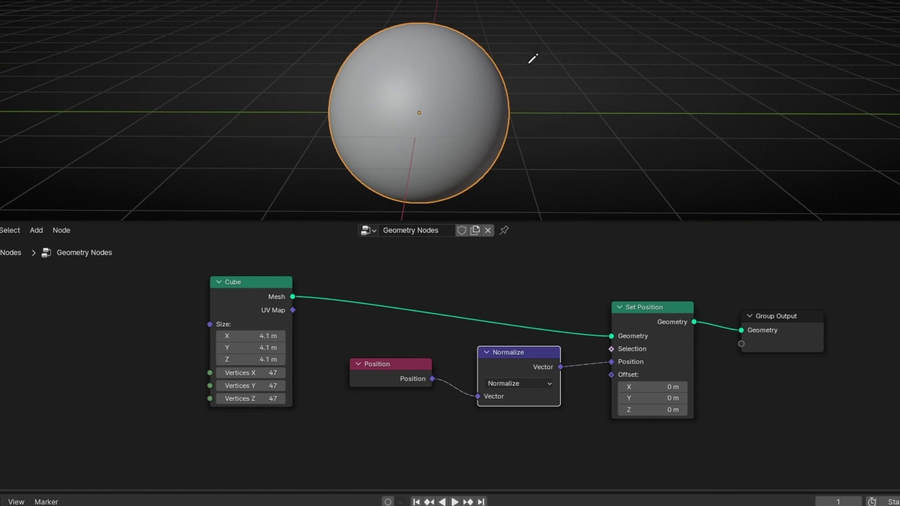
{"action": "left_click_drag", "start_coordinate": [278, 294], "coordinate": [222, 277]}
{"action": "left_click_drag", "start_coordinate": [364, 375], "coordinate": [298, 375]}
{"action": "left_click_drag", "start_coordinate": [500, 366], "coordinate": [427, 422]}
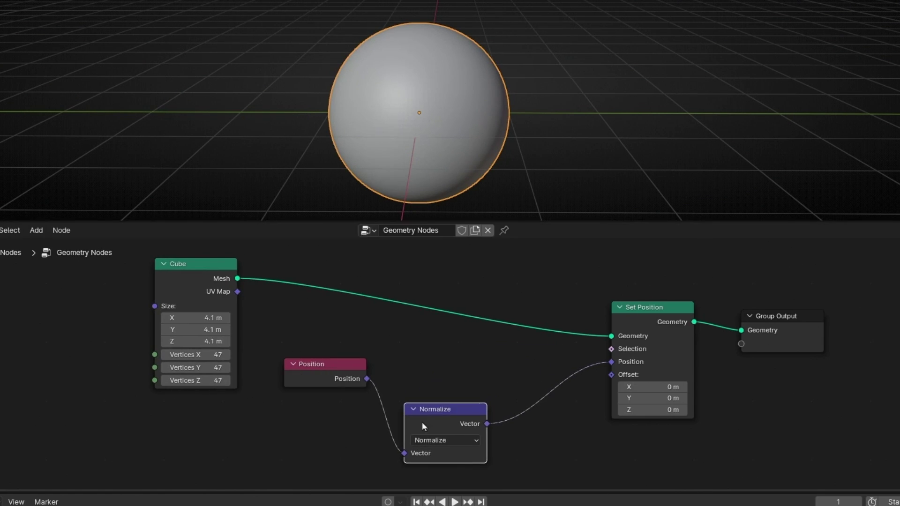
Insert a Mix Vector node between Normalize and Set Position, and try its Factor at 1 and back at 0
{"action": "key", "text": "shift+a"}
{"action": "type", "text": "mix vec"}
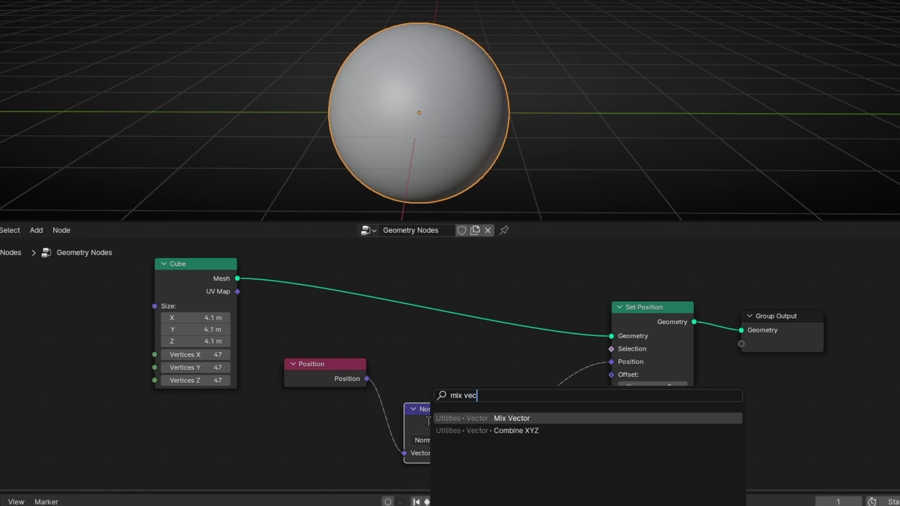
{"action": "key", "text": "Return"}
{"action": "left_click", "coordinate": [558, 357]}
{"action": "middle_click_drag", "start_coordinate": [473, 409], "coordinate": [389, 376]}
{"action": "left_click_drag", "start_coordinate": [492, 396], "coordinate": [428, 395]}
{"action": "left_click_drag", "start_coordinate": [359, 380], "coordinate": [348, 357]}
{"action": "left_click_drag", "start_coordinate": [344, 407], "coordinate": [368, 409]}
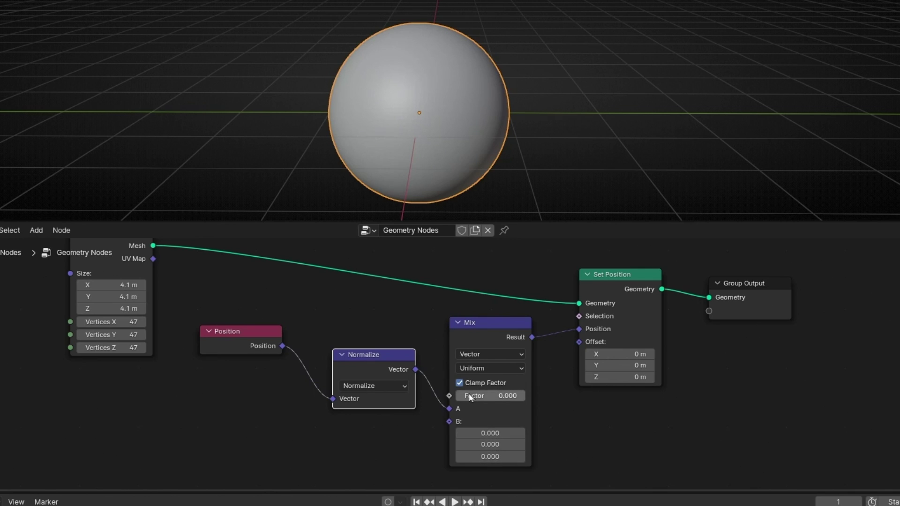
{"action": "left_click_drag", "start_coordinate": [462, 395], "coordinate": [525, 395]}
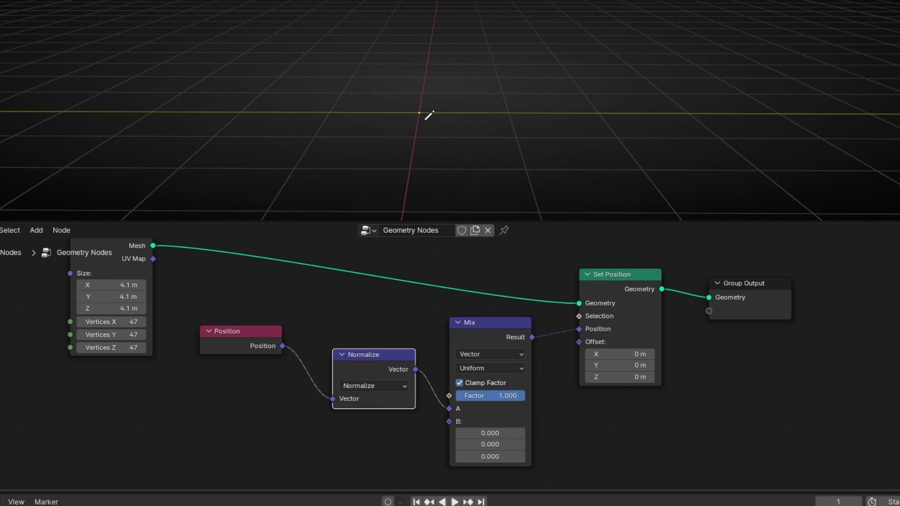
{"action": "left_click_drag", "start_coordinate": [523, 396], "coordinate": [456, 396]}
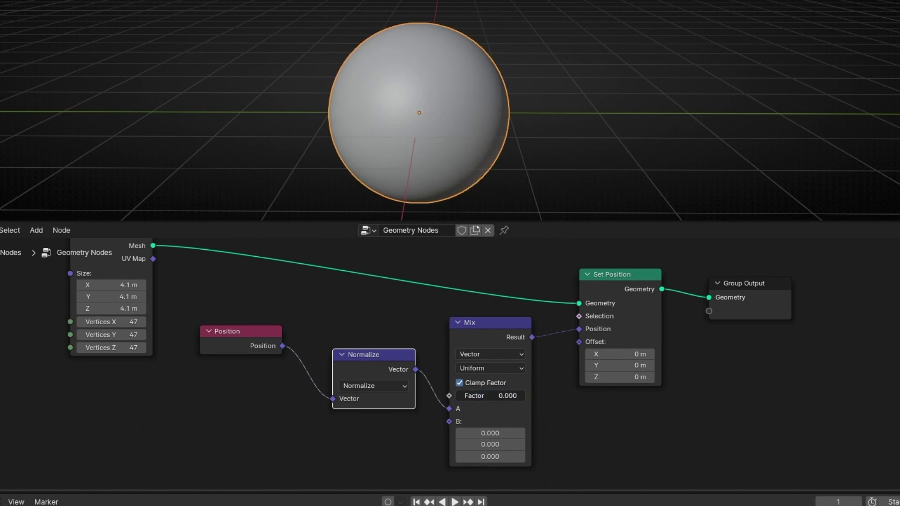
Duplicate the Position node below the original and connect the copy to the Mix node's B input
{"action": "left_click", "coordinate": [251, 330]}
{"action": "key", "text": "shift+d"}
{"action": "left_click", "coordinate": [282, 445]}
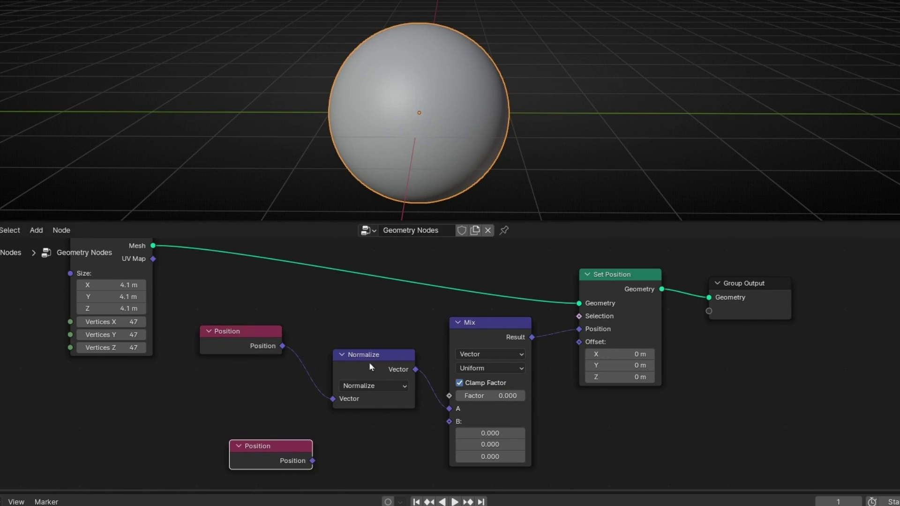
{"action": "left_click_drag", "start_coordinate": [312, 461], "coordinate": [449, 396]}
{"action": "left_click_drag", "start_coordinate": [579, 329], "coordinate": [532, 337]}
{"action": "left_click_drag", "start_coordinate": [449, 396], "coordinate": [514, 377]}
{"action": "left_click_drag", "start_coordinate": [313, 461], "coordinate": [446, 427]}
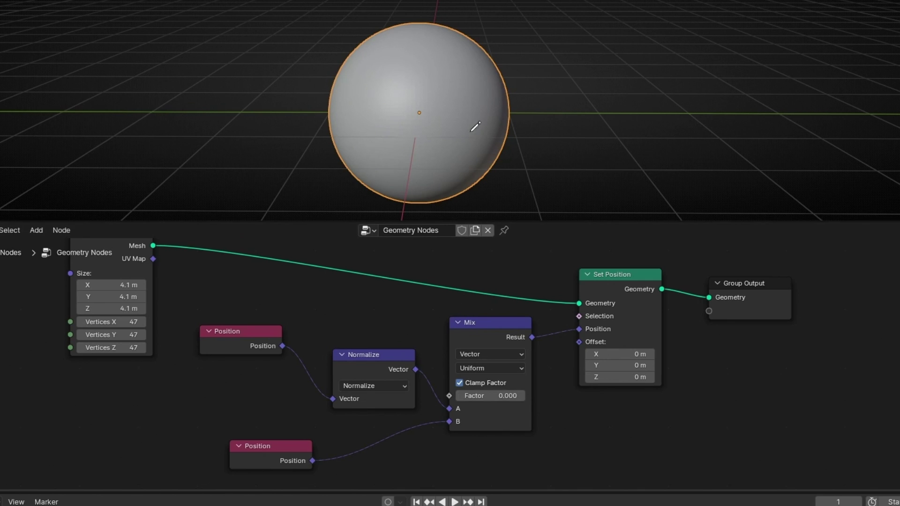
Set the Cube node's X, Y and Z size to 1 m, keeping the Mix Factor at 0
{"action": "mouse_move", "coordinate": [471, 398]}
{"action": "left_mouse_down"}
{"action": "mouse_move", "coordinate": [544, 398]}
{"action": "mouse_move", "coordinate": [440, 398]}
{"action": "mouse_move", "coordinate": [522, 396]}
{"action": "mouse_move", "coordinate": [455, 397]}
{"action": "left_mouse_up"}
{"action": "scroll", "coordinate": [463, 89], "scroll_direction": "down", "scroll_amount": 4}
{"action": "left_click_drag", "start_coordinate": [116, 283], "coordinate": [116, 309]}
{"action": "type", "text": "1"}
{"action": "key", "text": "Return"}
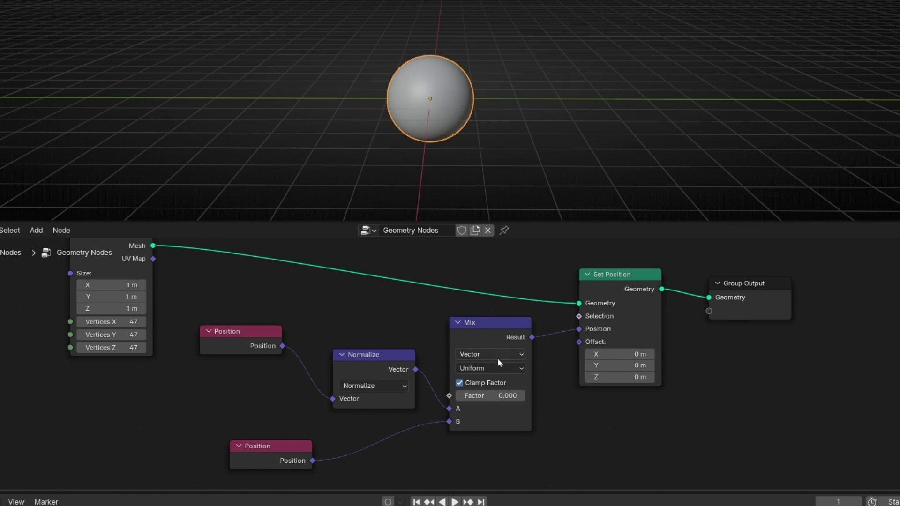
Raise the Mix Factor to 1 to blend the sphere into the cube and inspect the shape from another angle
{"action": "left_click_drag", "start_coordinate": [469, 396], "coordinate": [525, 396]}
{"action": "scroll", "coordinate": [450, 104], "scroll_direction": "up", "scroll_amount": 6}
{"action": "middle_click_drag", "start_coordinate": [369, 132], "coordinate": [411, 130]}
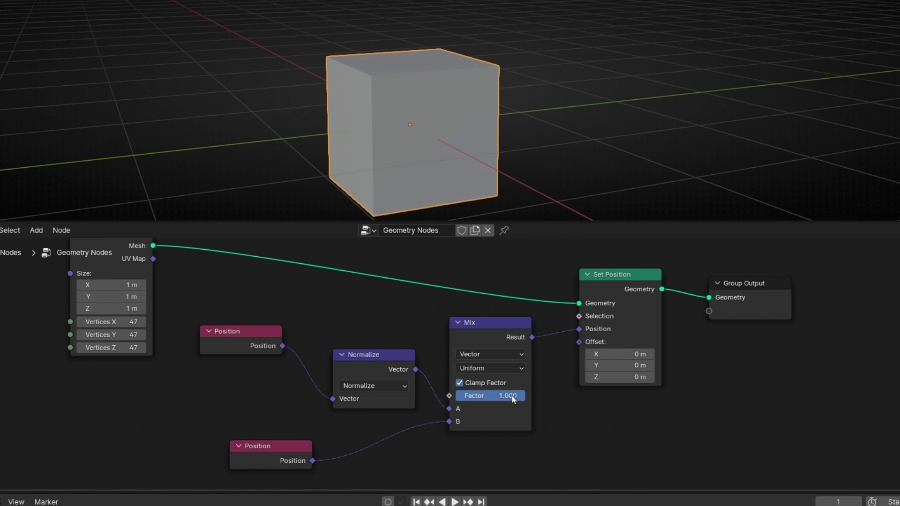
{"action": "left_click_drag", "start_coordinate": [501, 399], "coordinate": [509, 380]}
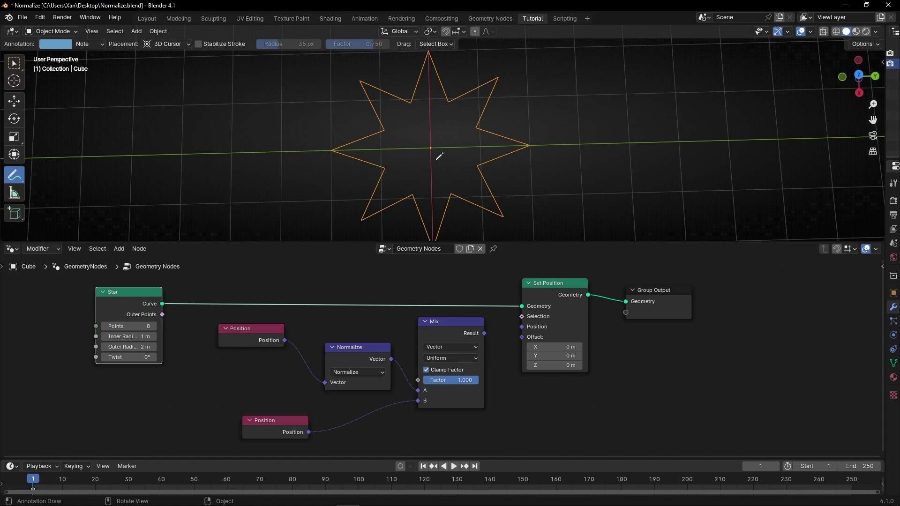
Connect the Mix Result to Set Position's Position input and lower the Factor to 0 to normalize the star curve
{"action": "left_click_drag", "start_coordinate": [485, 333], "coordinate": [522, 327]}
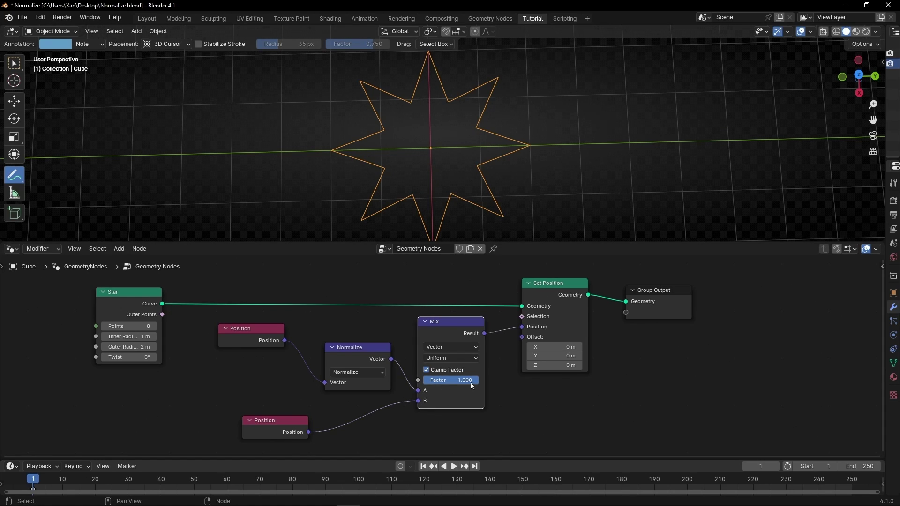
{"action": "left_click_drag", "start_coordinate": [470, 383], "coordinate": [419, 383]}
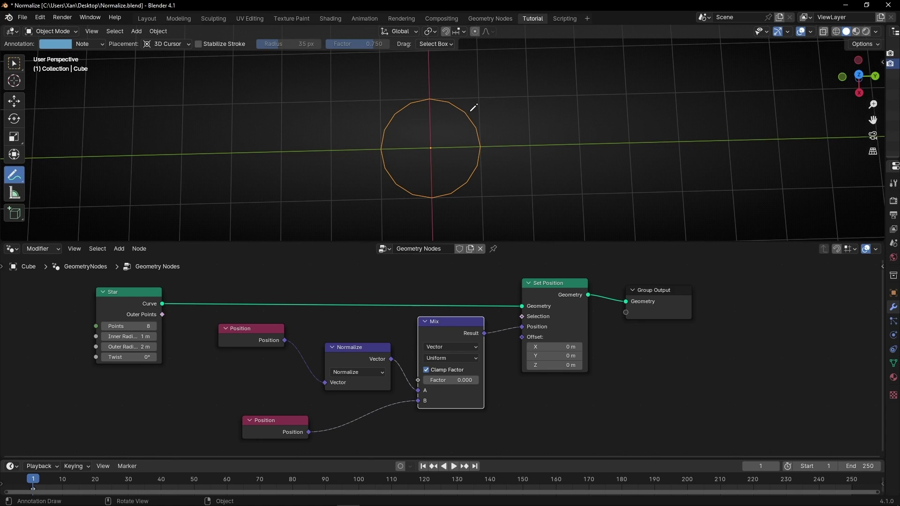
{"action": "mouse_move", "coordinate": [435, 378]}
{"action": "left_mouse_down"}
{"action": "mouse_move", "coordinate": [485, 378]}
{"action": "mouse_move", "coordinate": [435, 378]}
{"action": "left_mouse_up"}
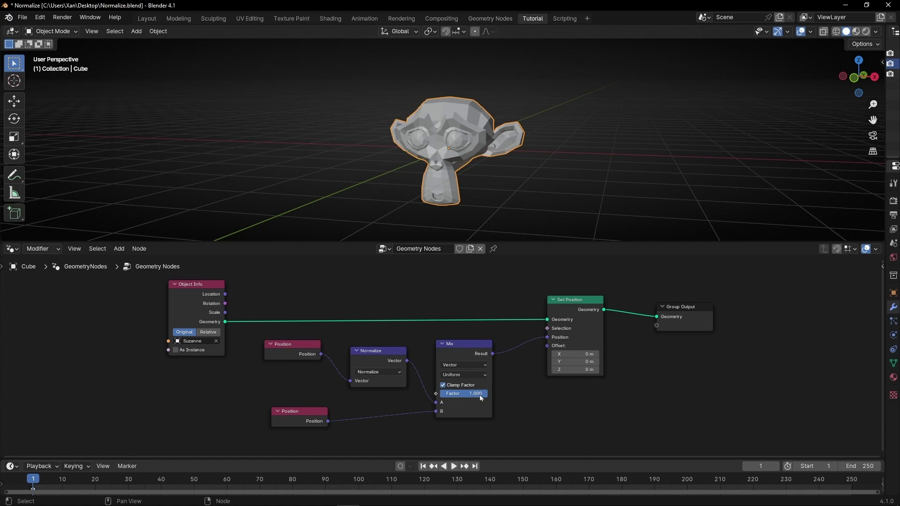
Lower the Mix Factor to 0 for the Suzanne object and inspect the normalized mesh up close
{"action": "left_click_drag", "start_coordinate": [483, 393], "coordinate": [441, 394]}
{"action": "mouse_move", "coordinate": [466, 191]}
{"action": "middle_mouse_down"}
{"action": "mouse_move", "coordinate": [357, 191]}
{"action": "mouse_move", "coordinate": [586, 188]}
{"action": "mouse_move", "coordinate": [337, 190]}
{"action": "mouse_move", "coordinate": [544, 191]}
{"action": "mouse_move", "coordinate": [381, 195]}
{"action": "mouse_move", "coordinate": [498, 202]}
{"action": "mouse_move", "coordinate": [464, 191]}
{"action": "middle_mouse_up"}
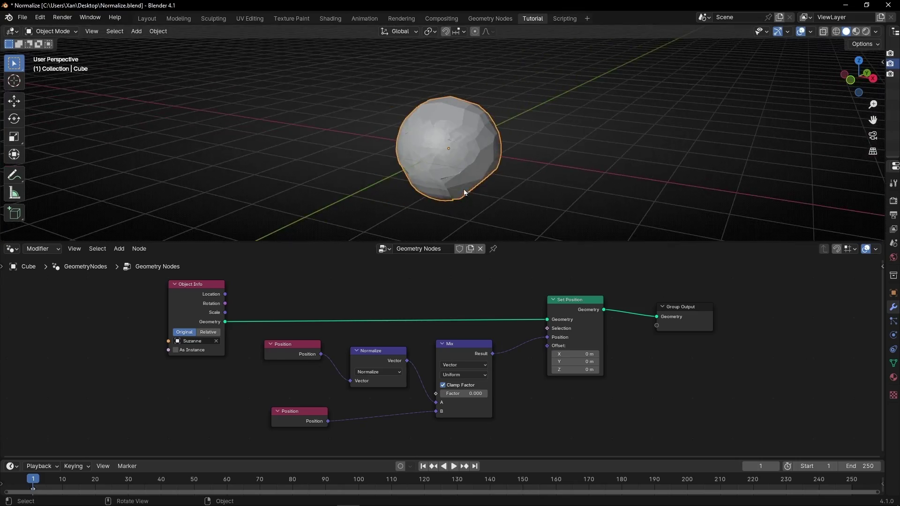
{"action": "scroll", "coordinate": [465, 192], "scroll_direction": "up", "scroll_amount": 3}
{"action": "middle_click_drag", "start_coordinate": [409, 116], "coordinate": [337, 115]}
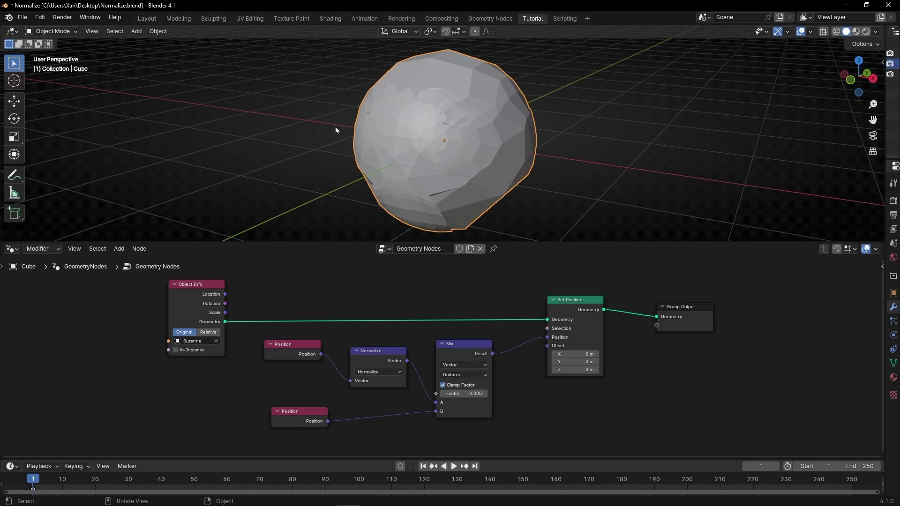